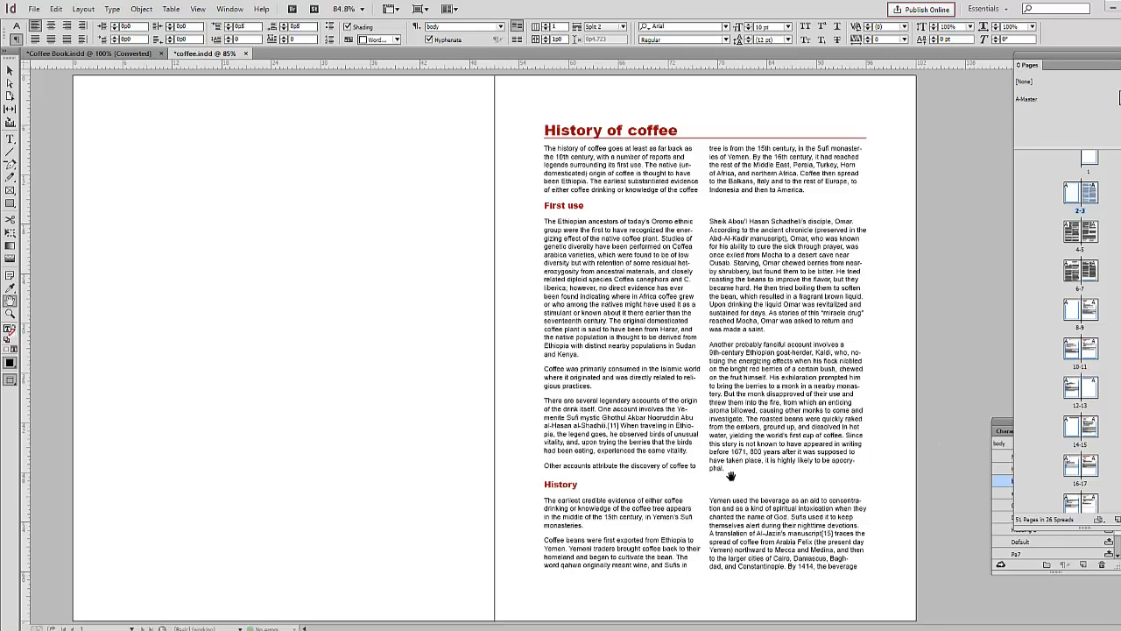
Step: Turn off hyphenation for the First use paragraph that ends with "it is highly likely to be apocryphal"
key(t)
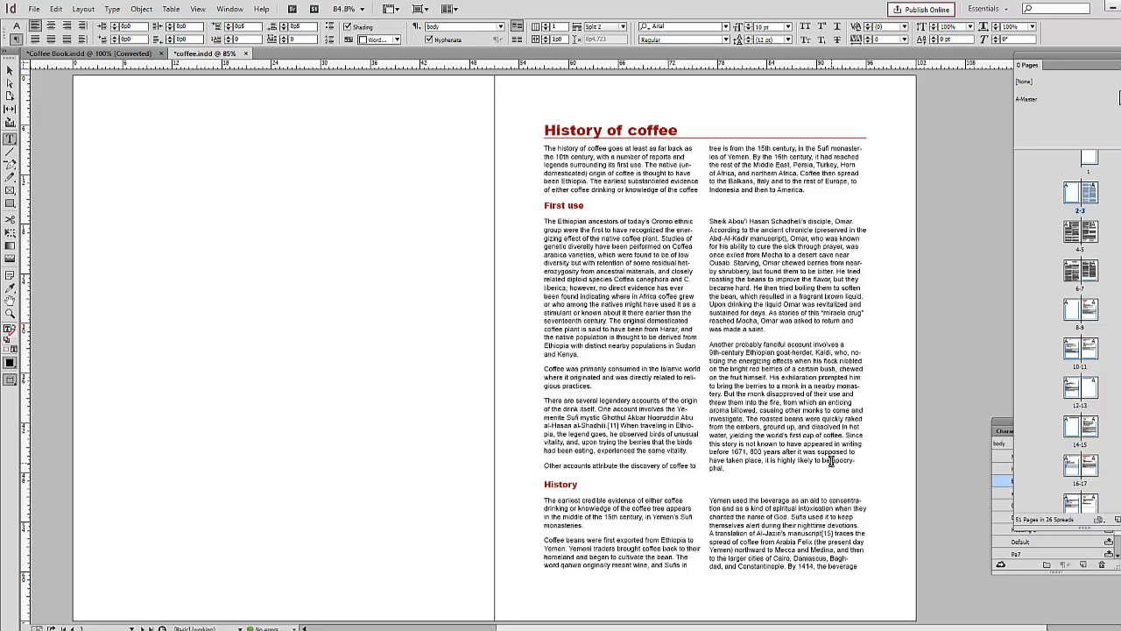
drag(800, 477, 703, 456)
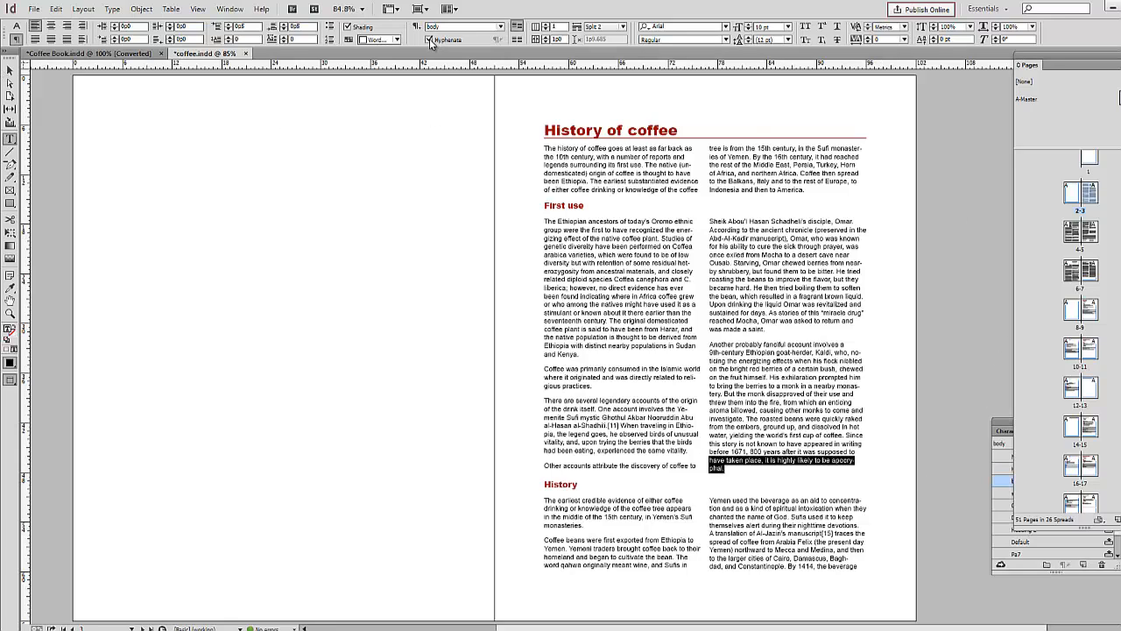
click(429, 40)
key(ctrl+z)
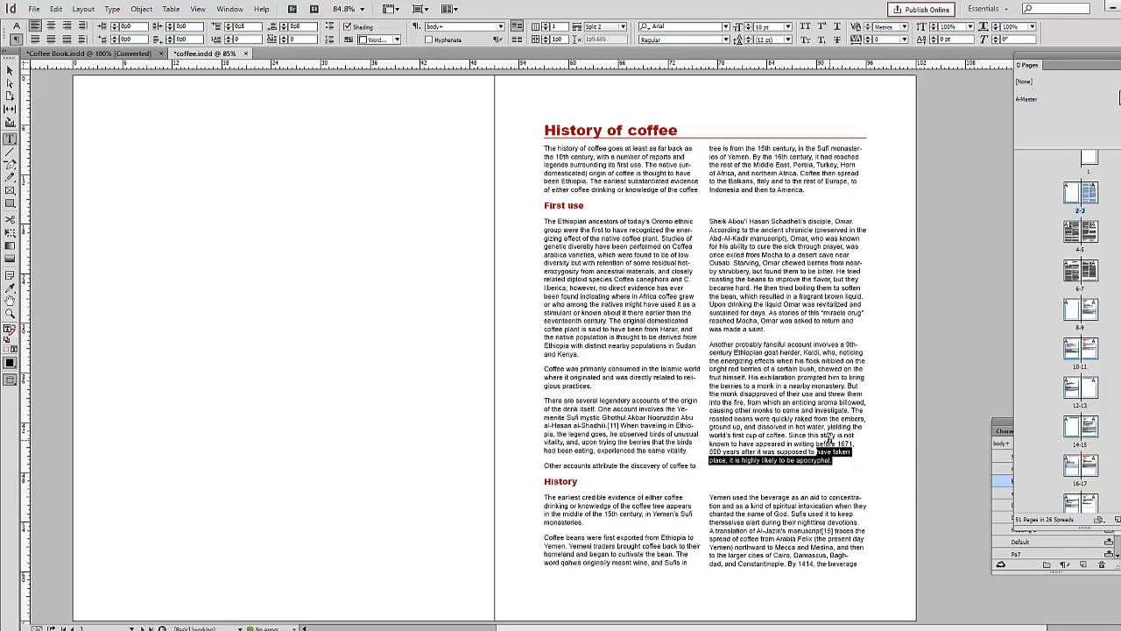
click(830, 438)
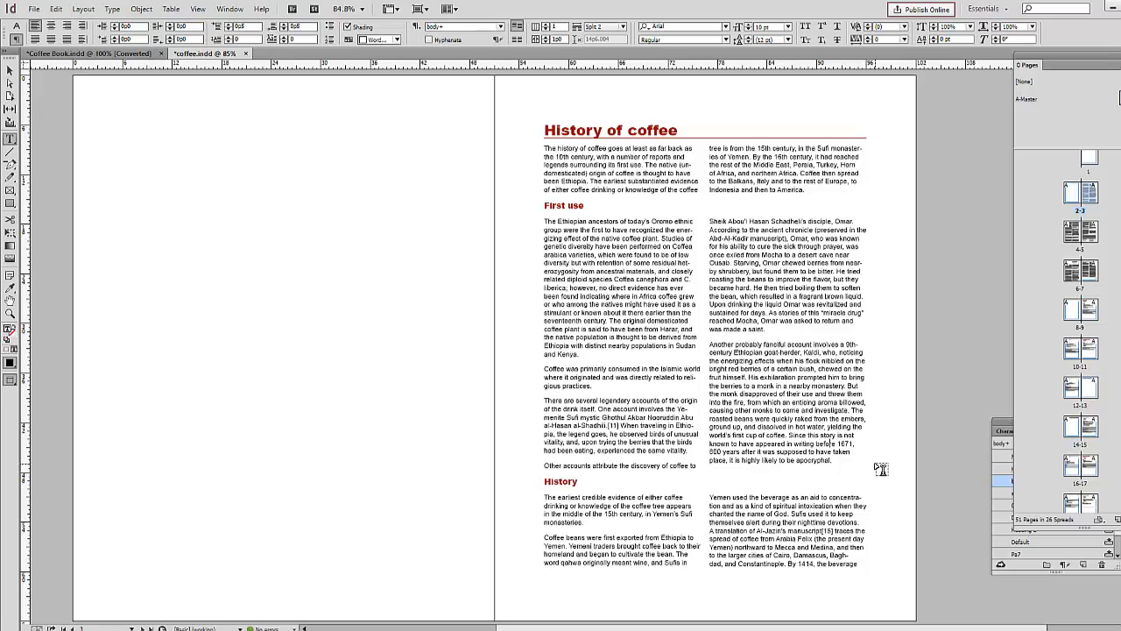
Step: Apply No Break to the words "opened in Venice in 1645." at the end of the Europe section
scroll(881, 468, down, 10)
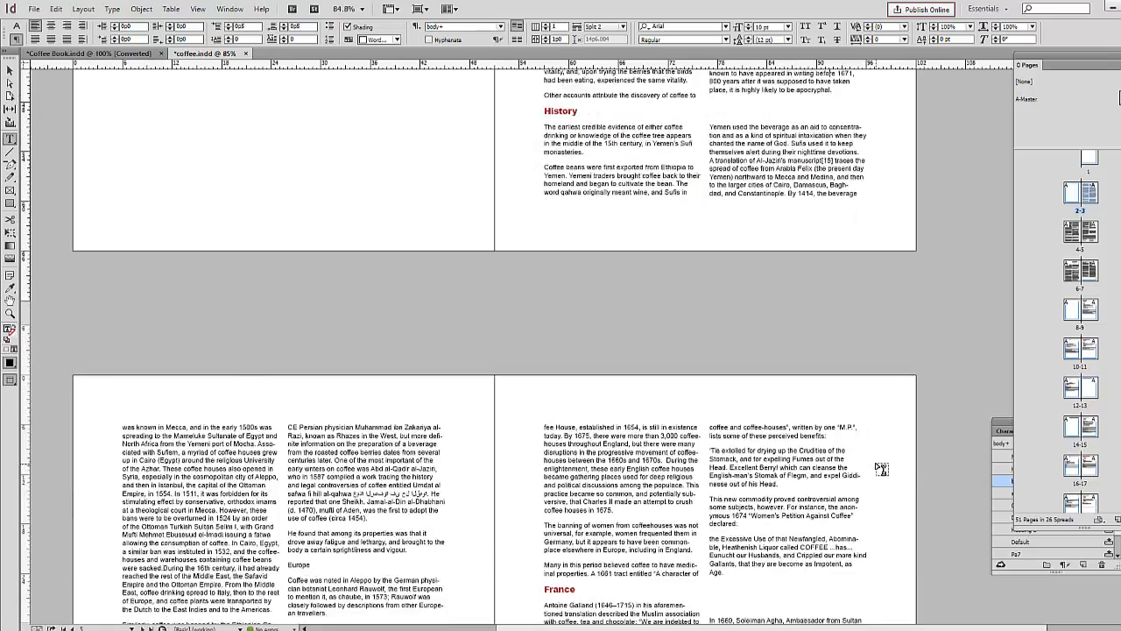
scroll(881, 467, down, 1)
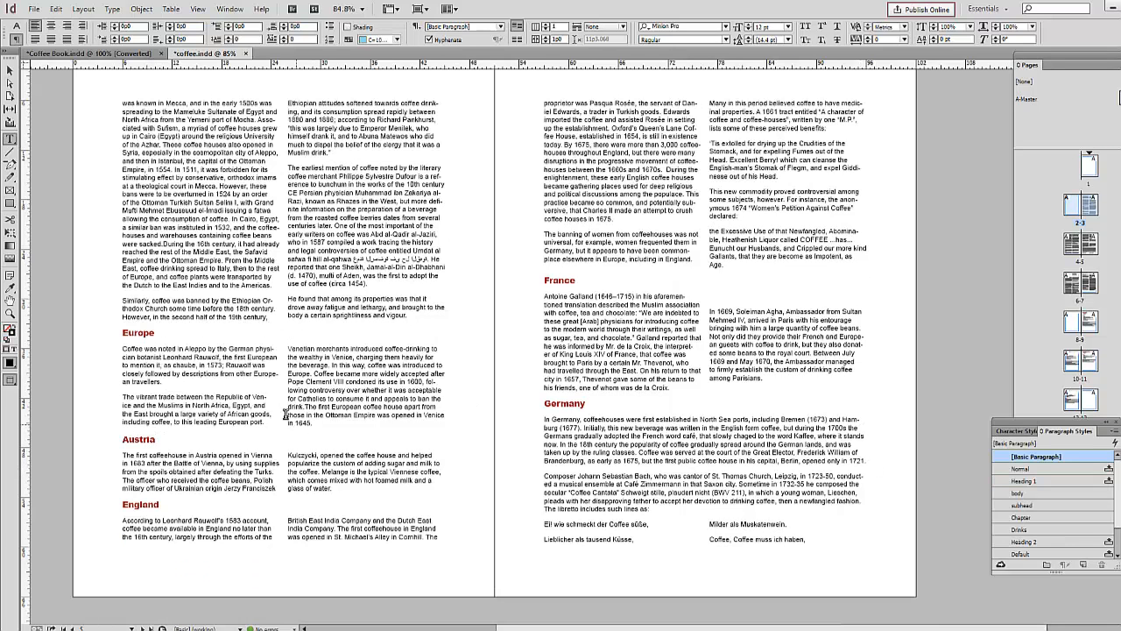
drag(312, 423, 407, 419)
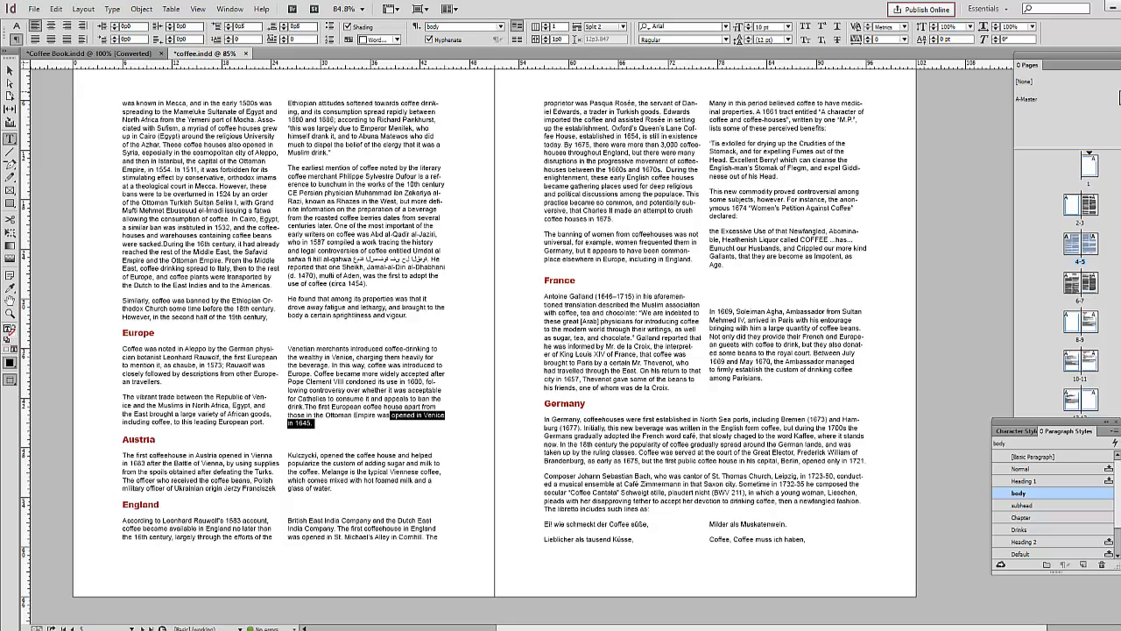
click(1116, 26)
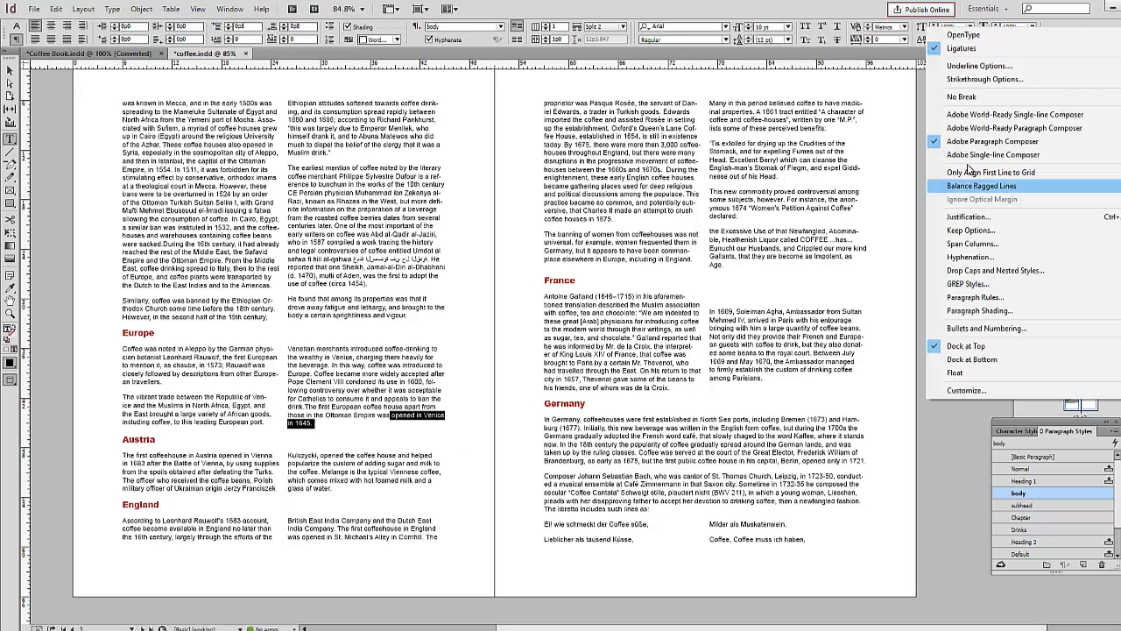
click(970, 99)
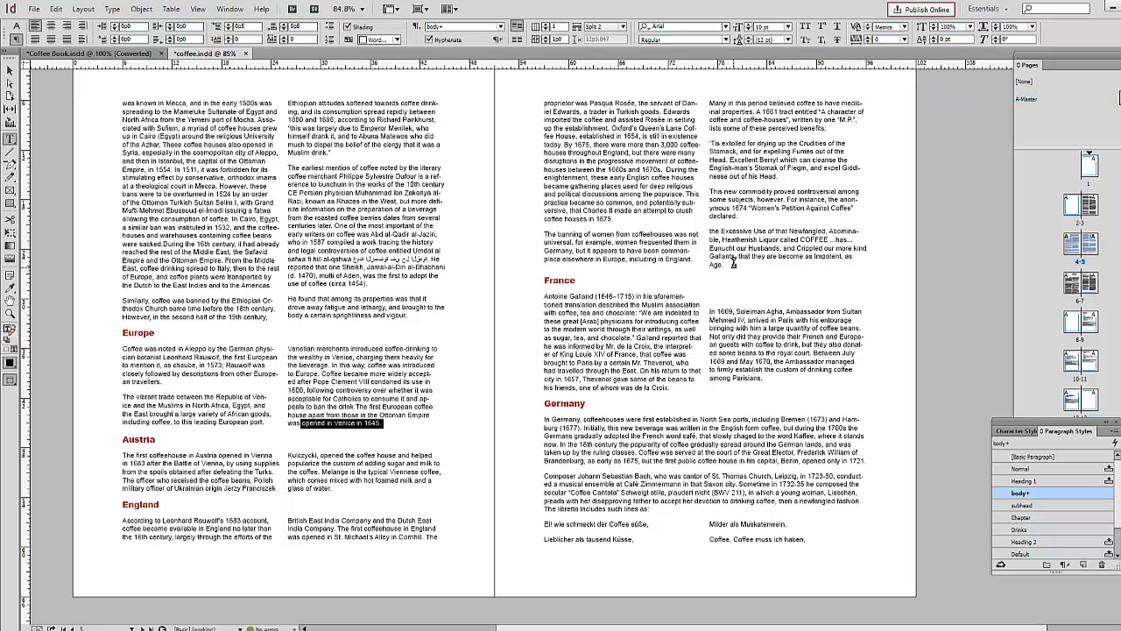
Step: Apply No Break to "Gallants, that they are become as Impotent, as Age." just above the France heading
click(826, 261)
drag(711, 253, 727, 264)
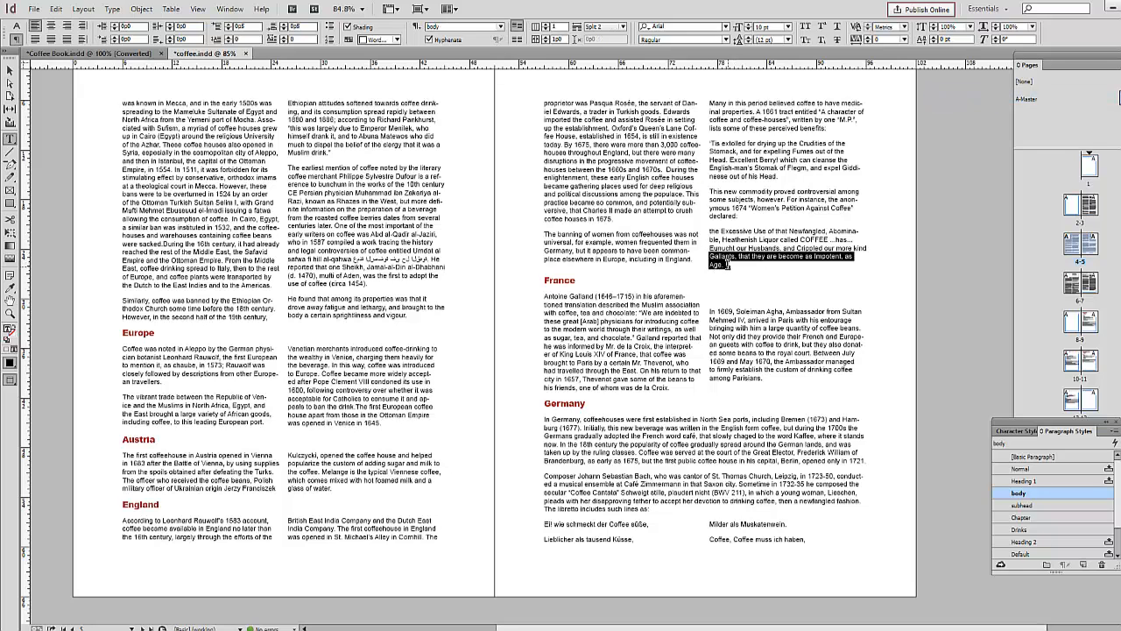
click(1119, 27)
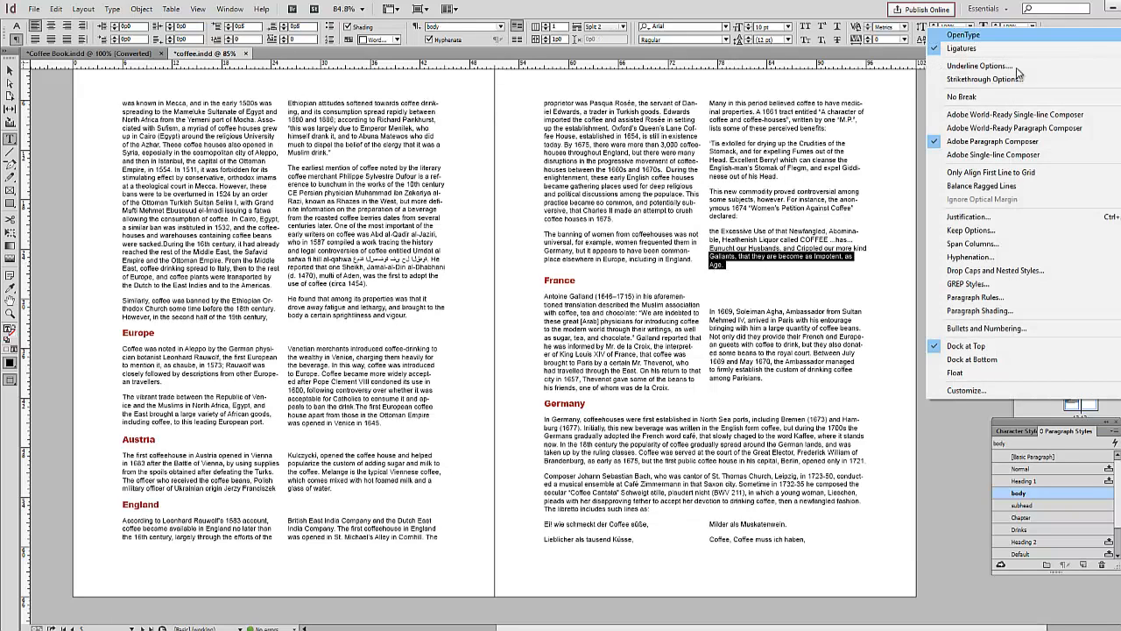
click(951, 97)
click(549, 601)
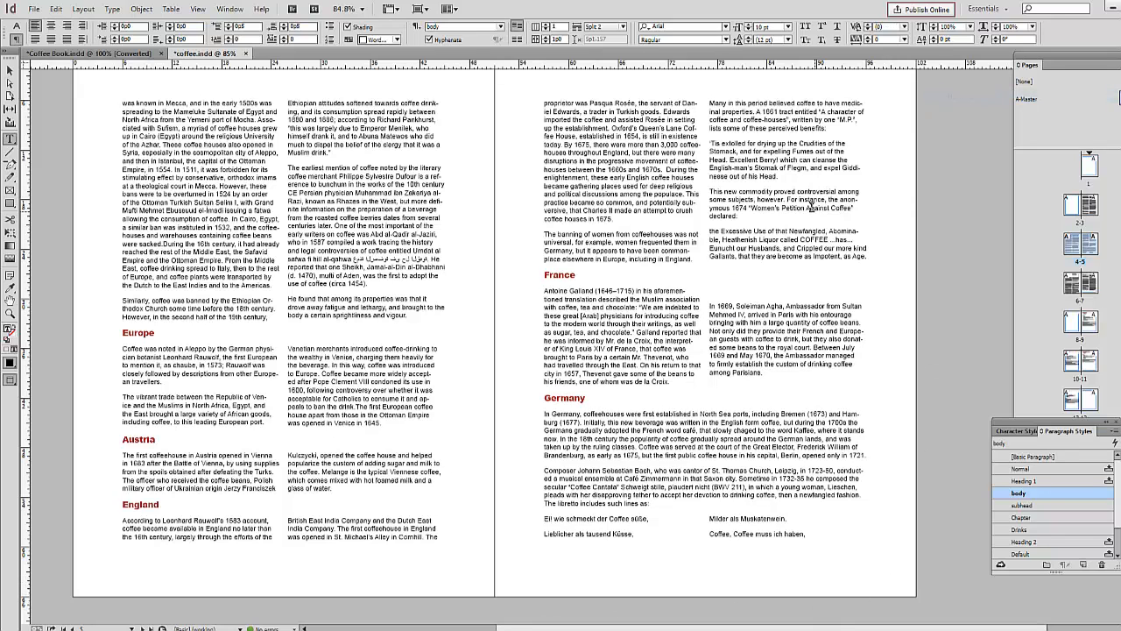
Step: Apply No Break to the end of the "Women's Petition Against Coffee" paragraph, through the word "declared"
drag(810, 208, 826, 212)
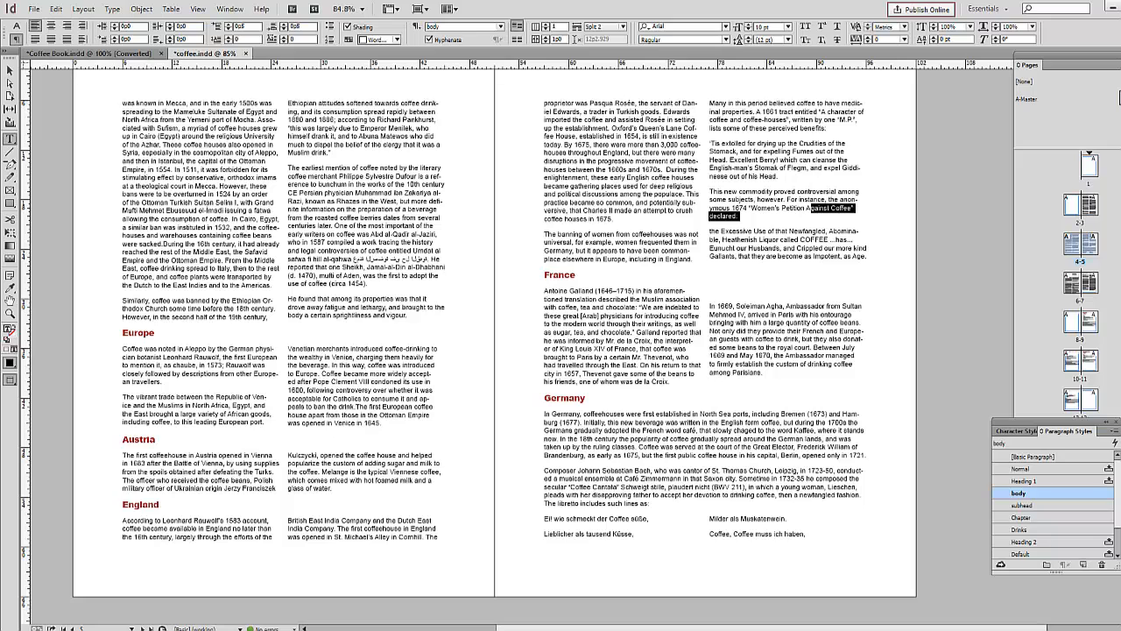
click(1118, 27)
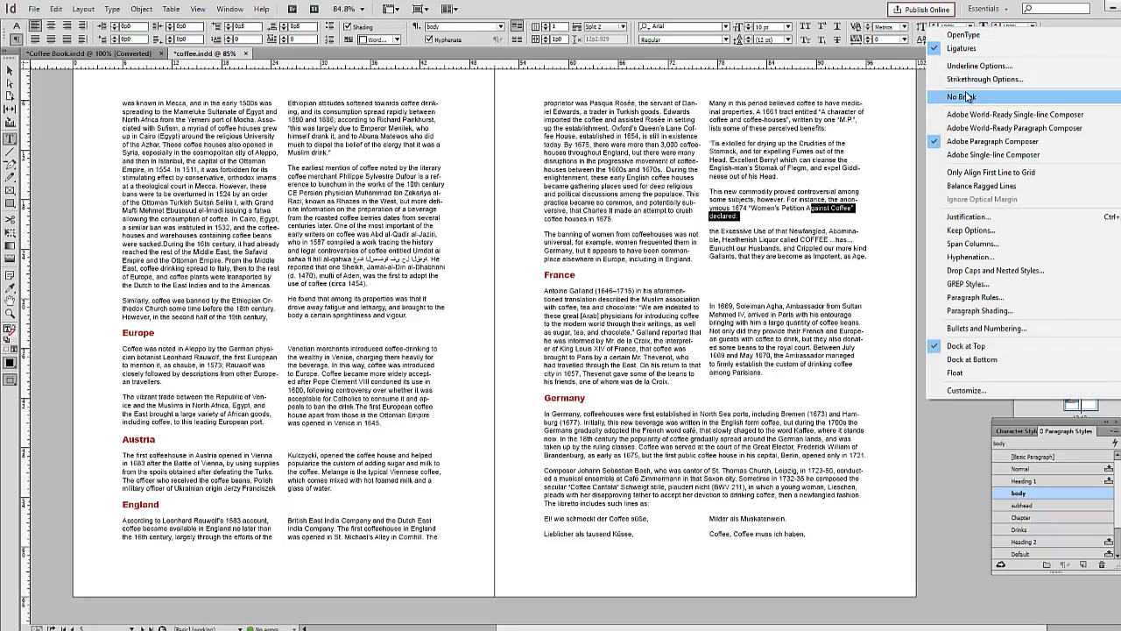
click(969, 96)
click(920, 312)
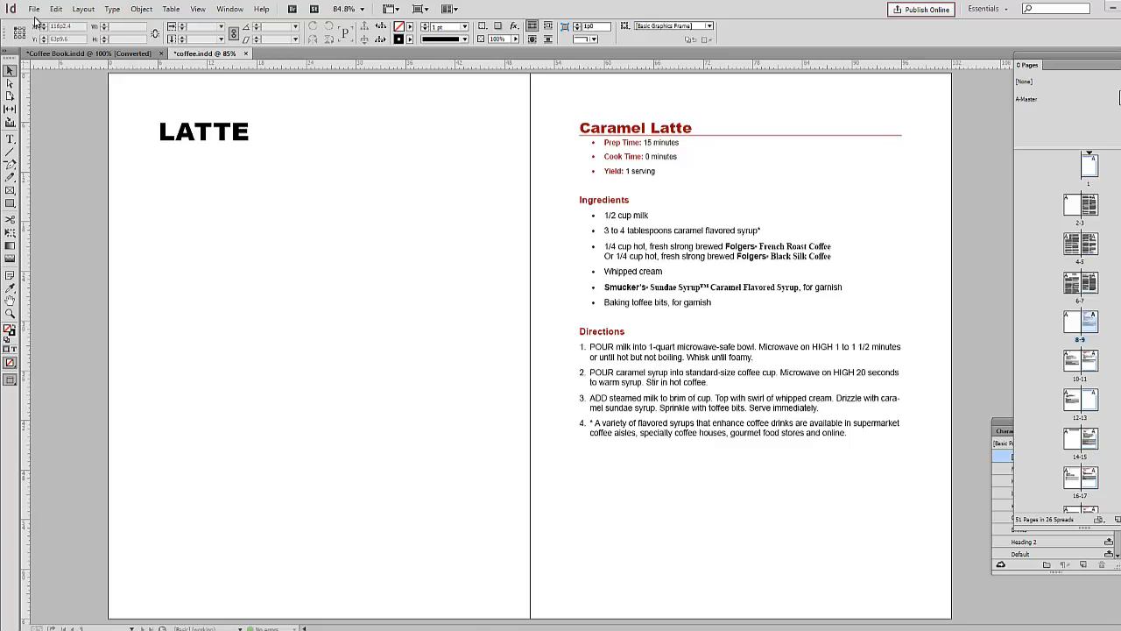
Step: Place the Caramel Latte image from the links folder on the Caramel Latte page, about 51p0 wide, reaching the page bottom, without showing import options
click(33, 9)
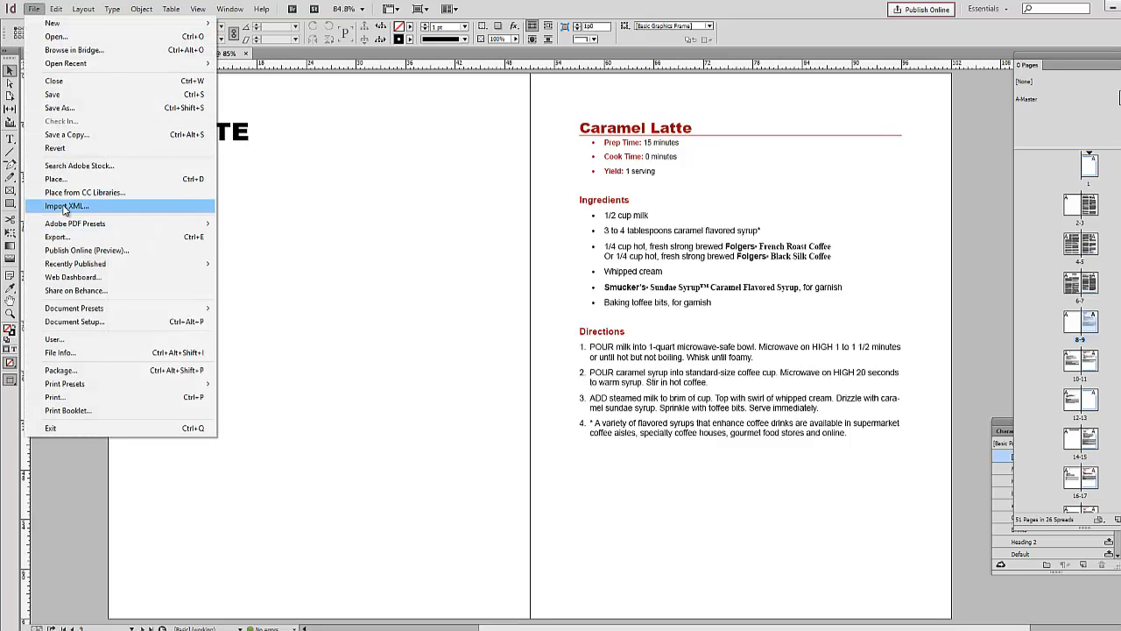
click(72, 181)
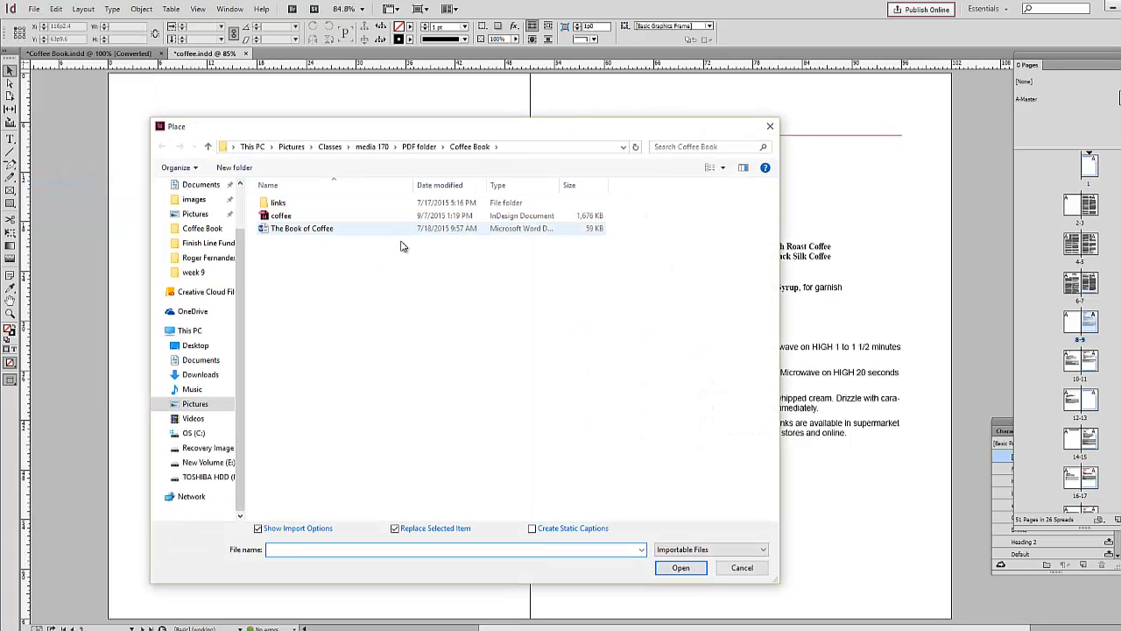
double_click(279, 203)
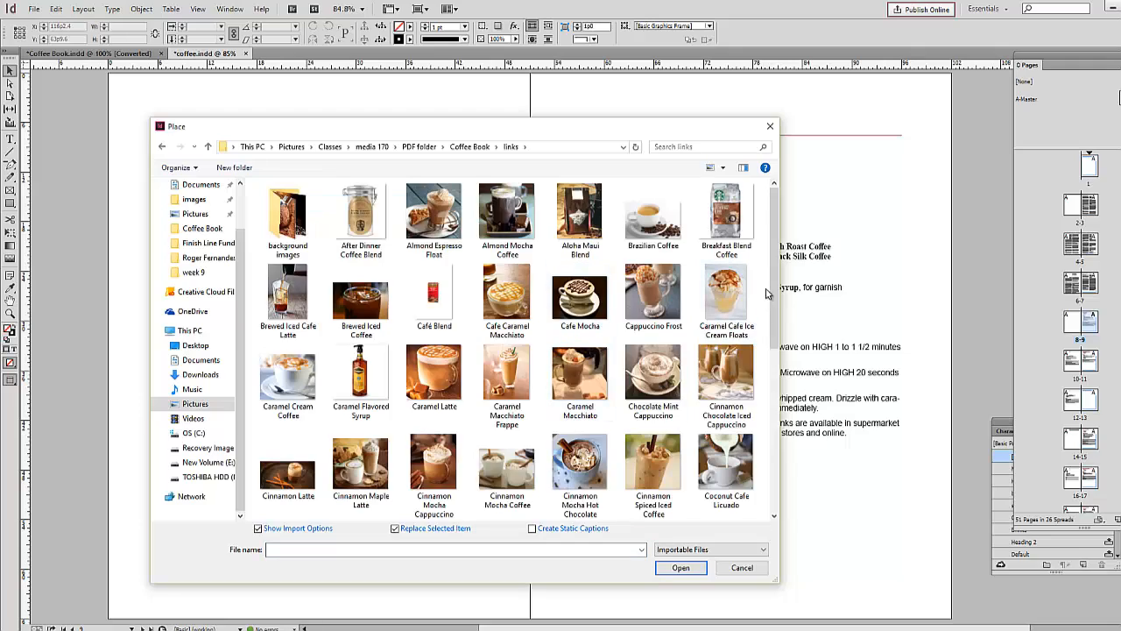
drag(670, 124, 622, 146)
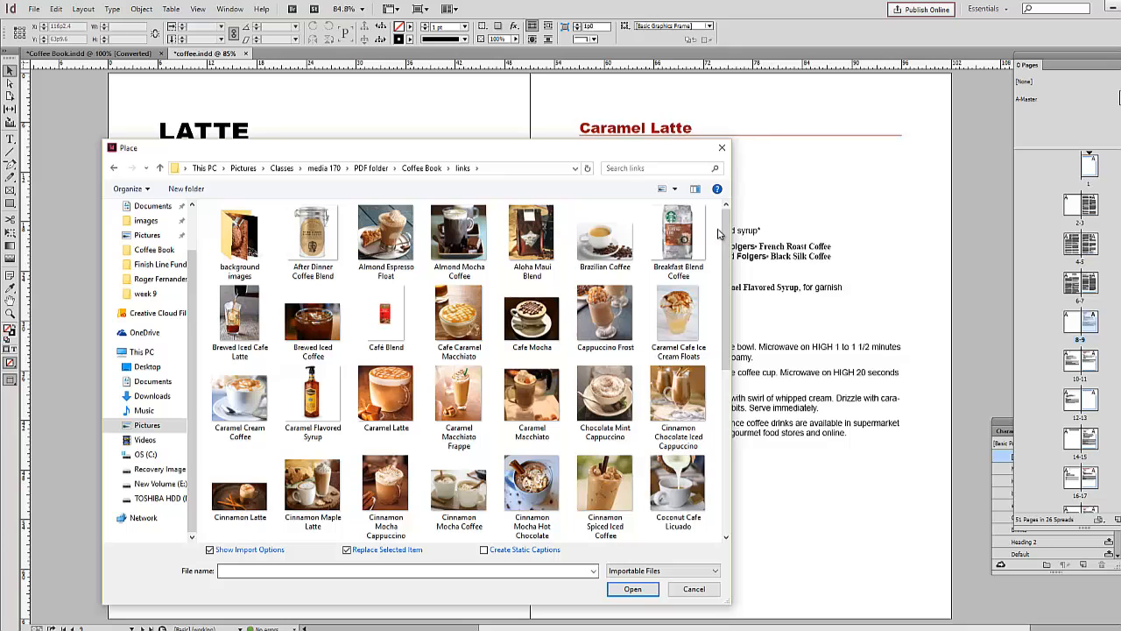
click(386, 399)
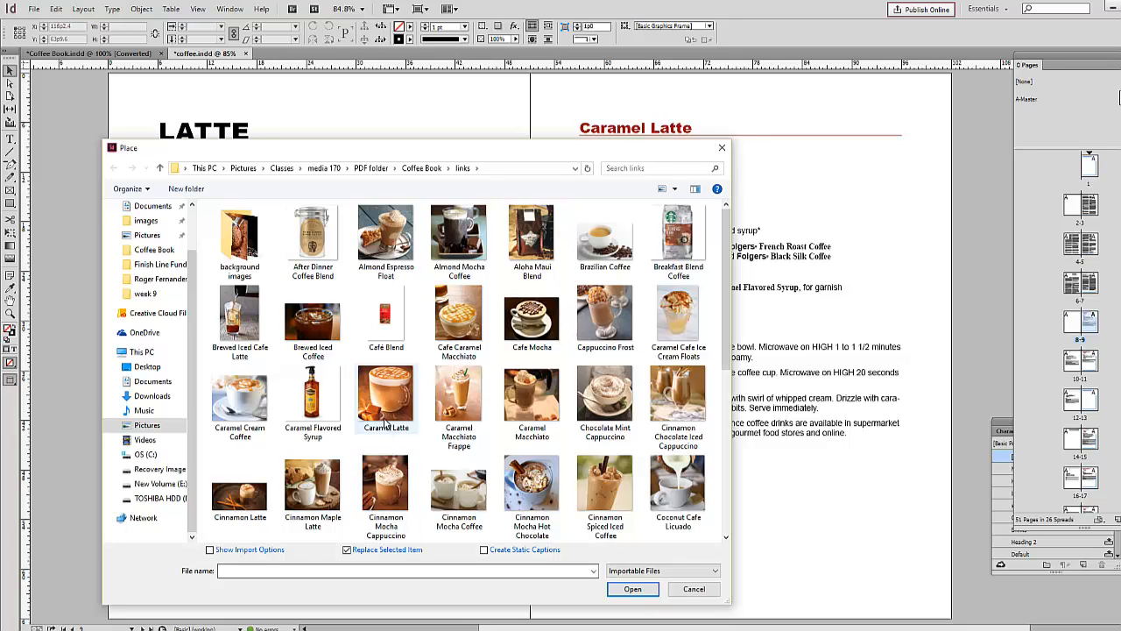
click(629, 593)
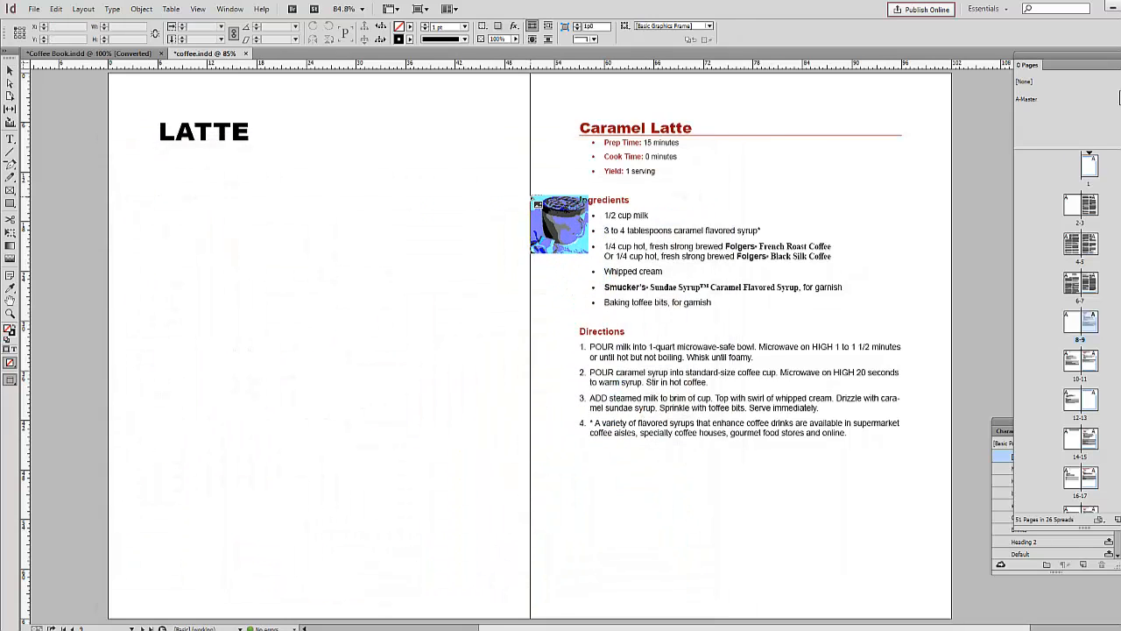
click(531, 198)
drag(769, 427, 950, 549)
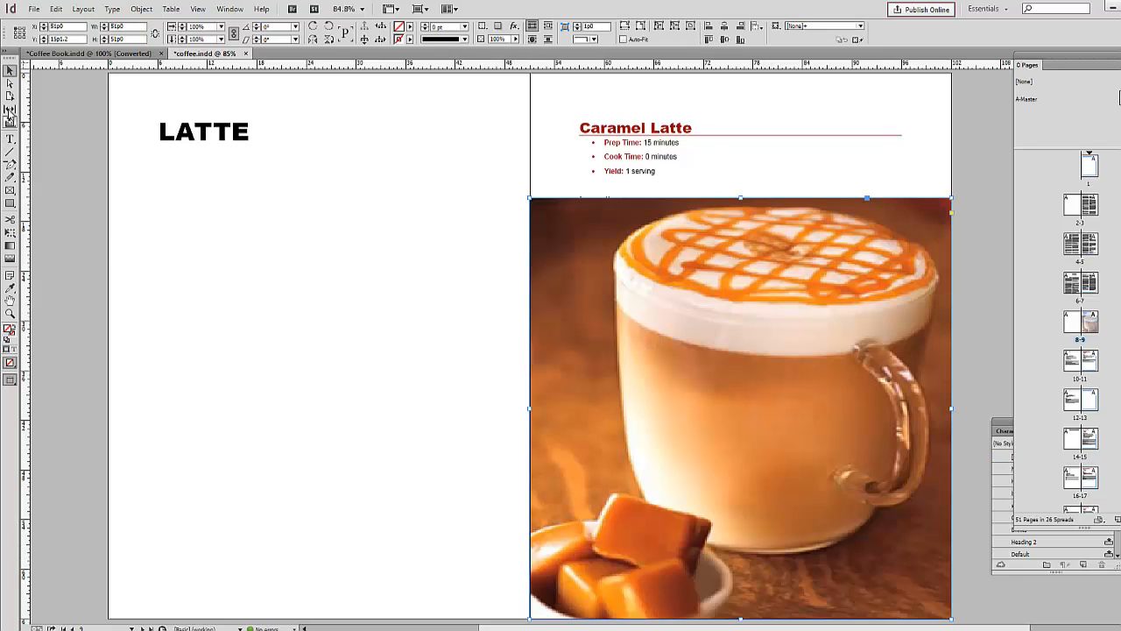
Step: Arrange the placed Caramel Latte image behind the recipe text
right_click(638, 234)
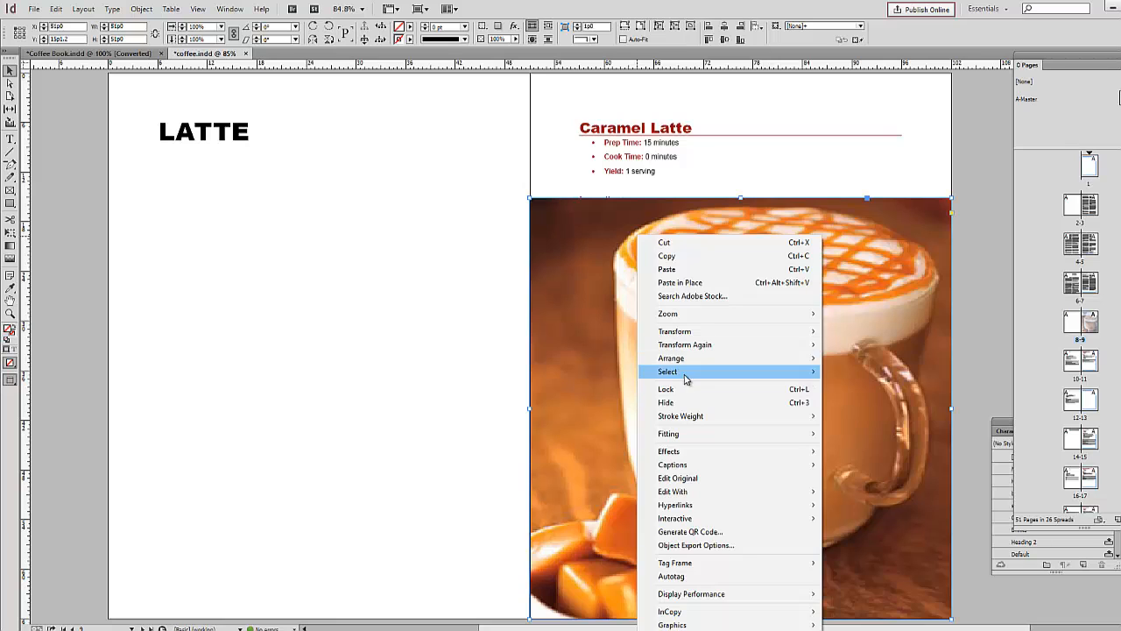
mouse_move(691, 362)
click(870, 373)
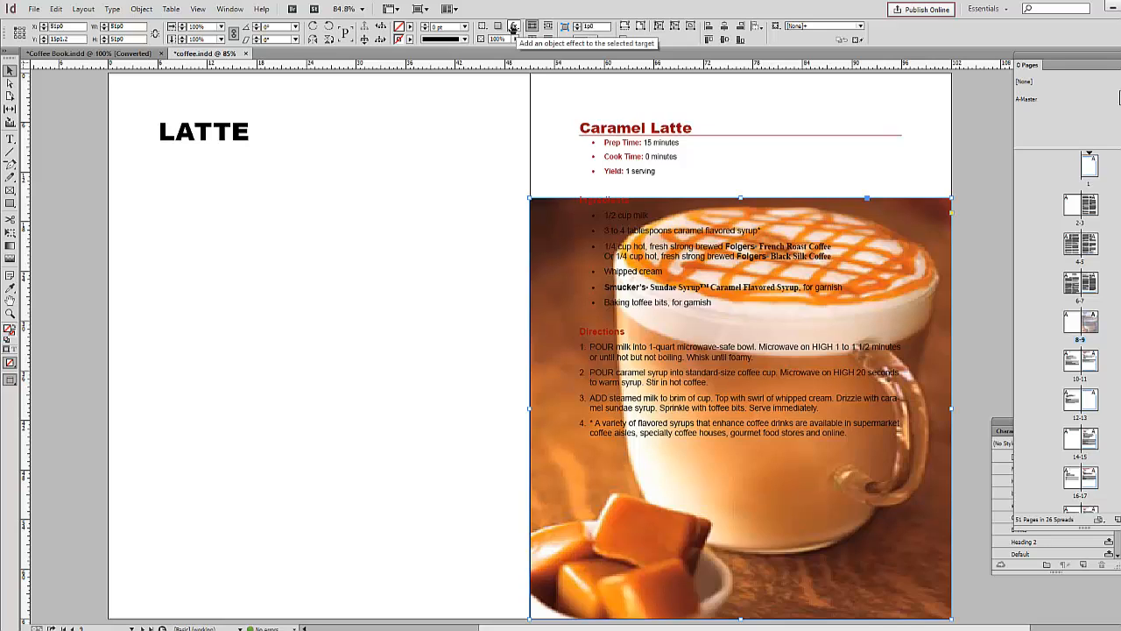
Step: Apply a linear Gradient Feather to the Caramel Latte image with a 90° angle and the 0% opacity stop at 89%
click(513, 27)
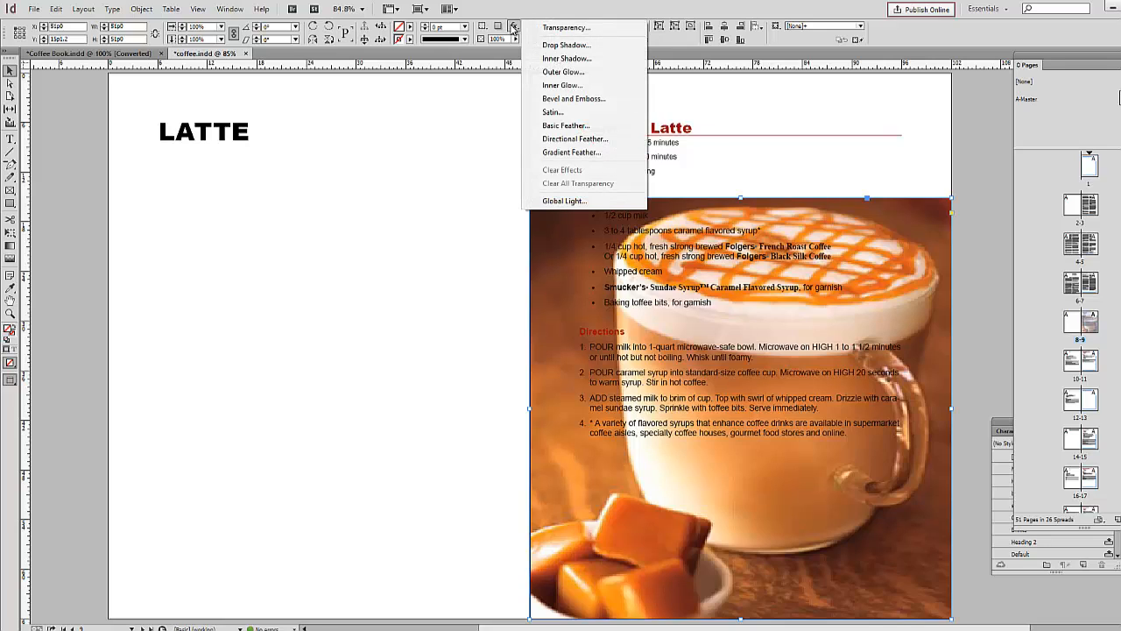
click(592, 152)
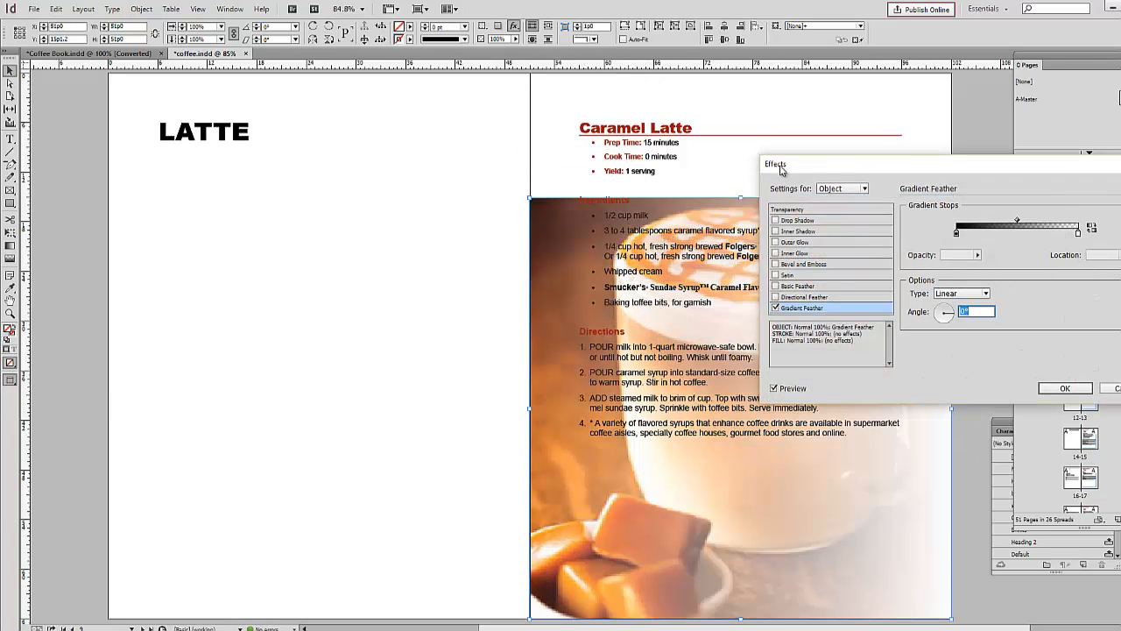
drag(782, 169, 96, 163)
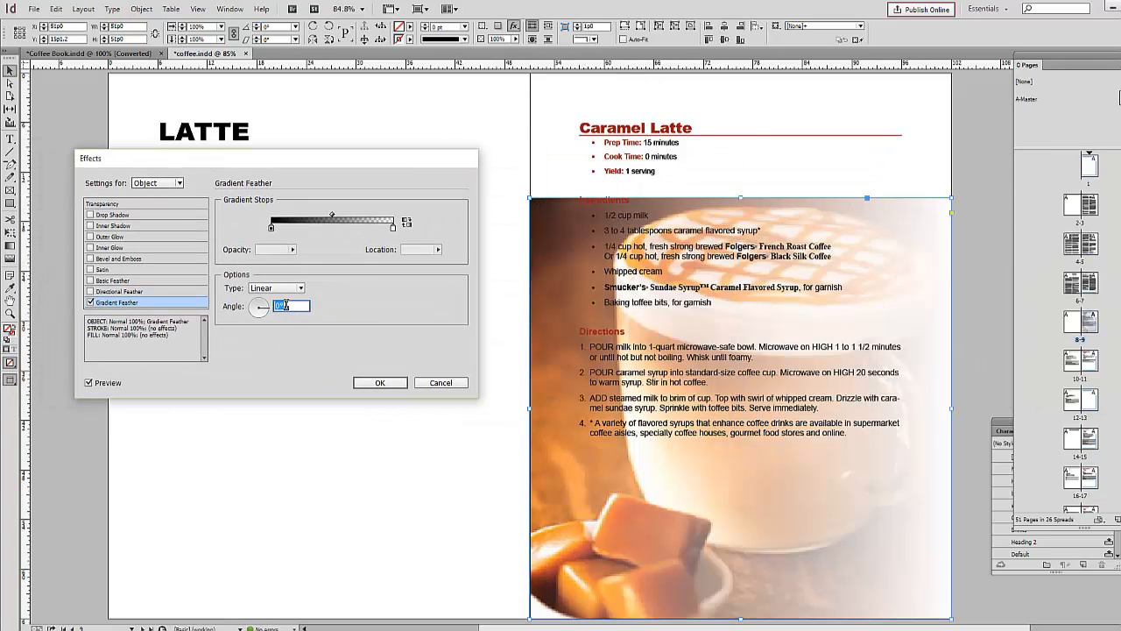
text(90)
key(Tab)
drag(393, 230, 381, 233)
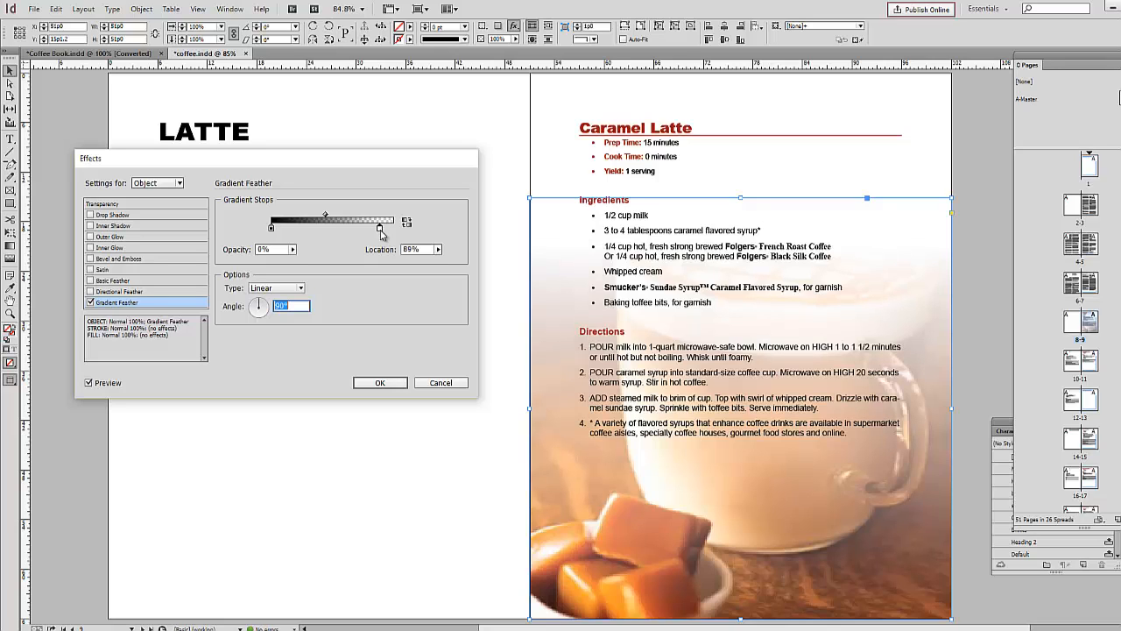
click(396, 385)
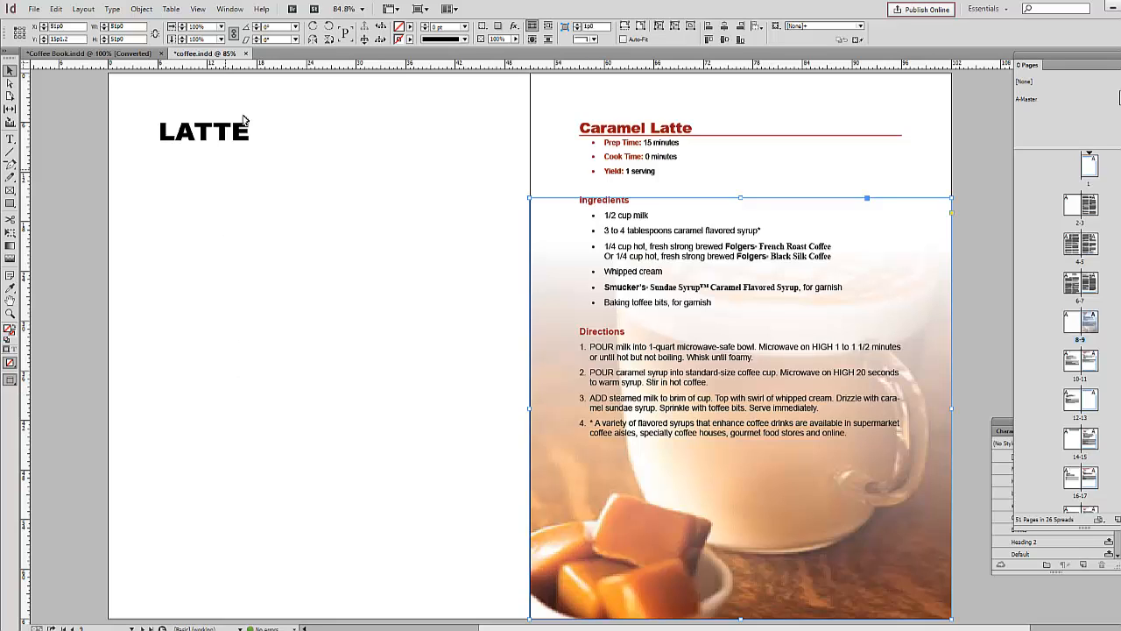
Step: Create a new object style named photo from the feathered Caramel Latte image
click(229, 9)
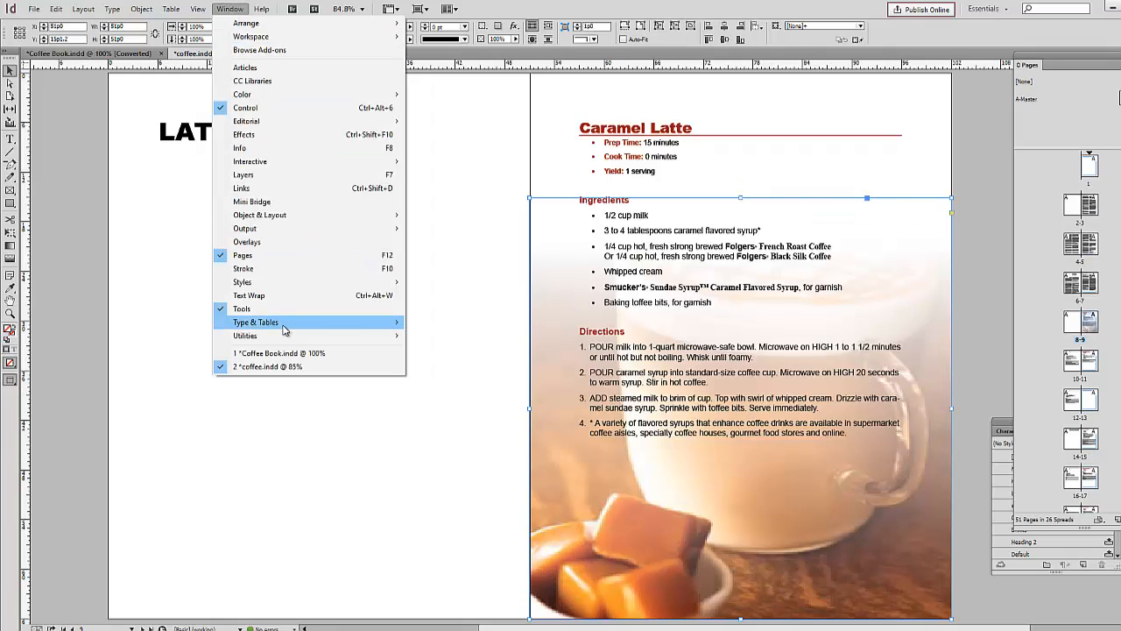
mouse_move(282, 287)
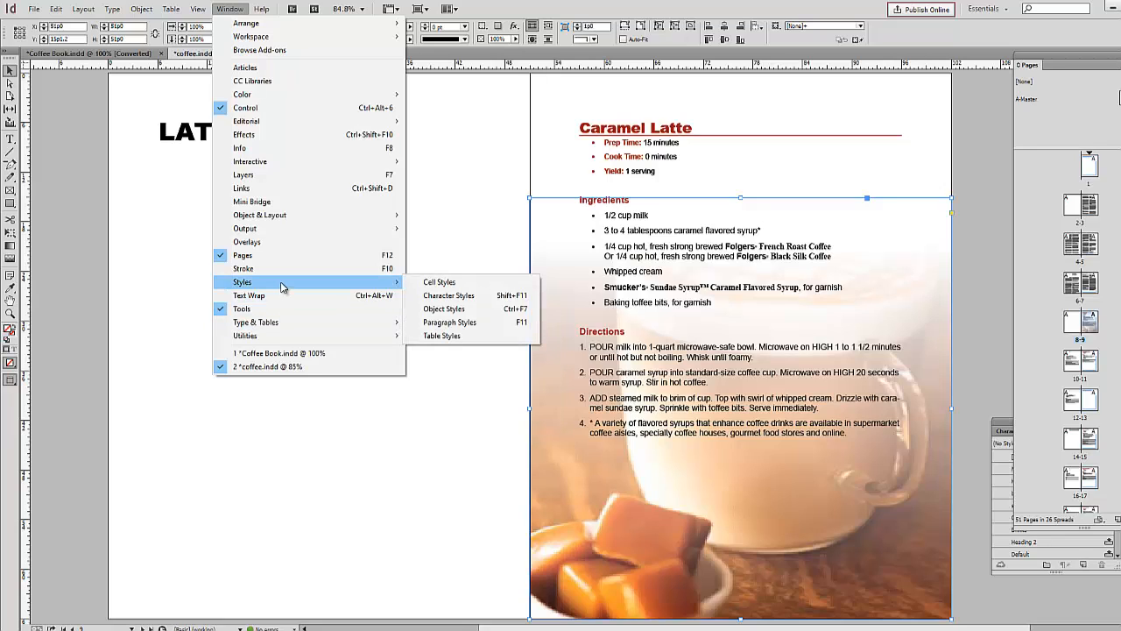
click(370, 221)
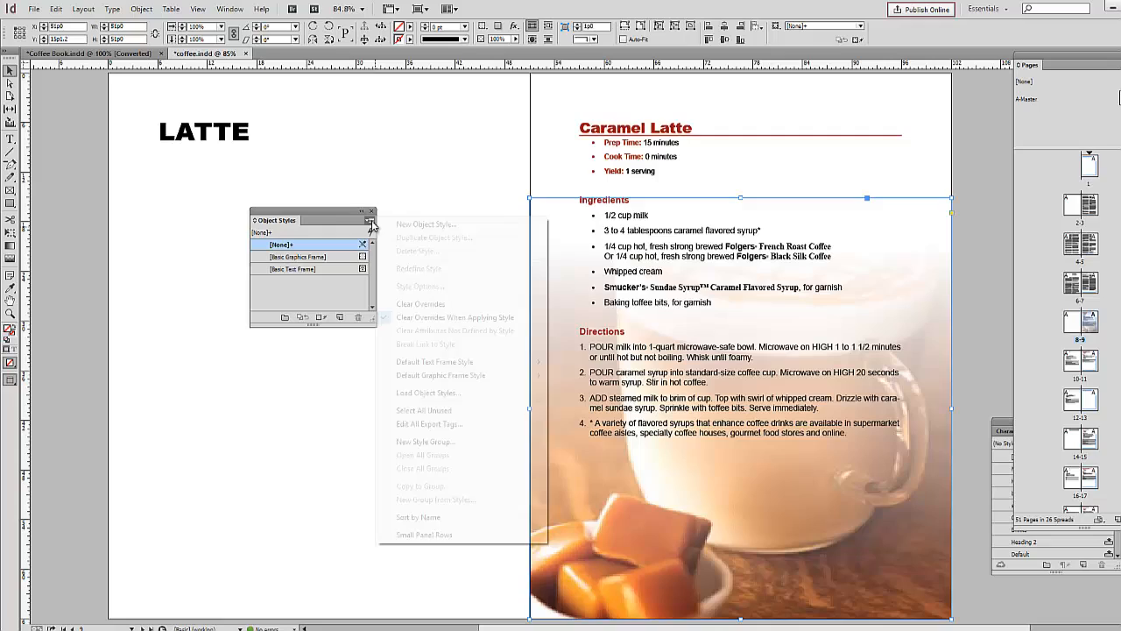
click(418, 228)
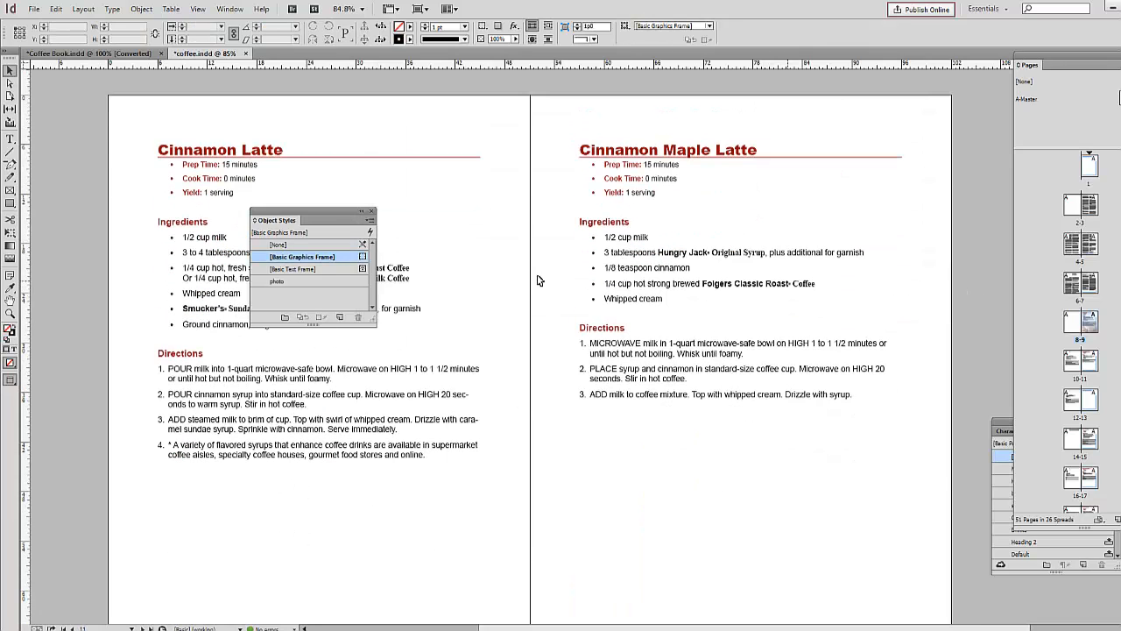
Step: Place the Cinnamon Latte and Cinnamon Maple Latte images on their recipe pages, each 51p0 wide and aligned to the page bottom
drag(333, 209, 840, 169)
drag(895, 167, 1007, 170)
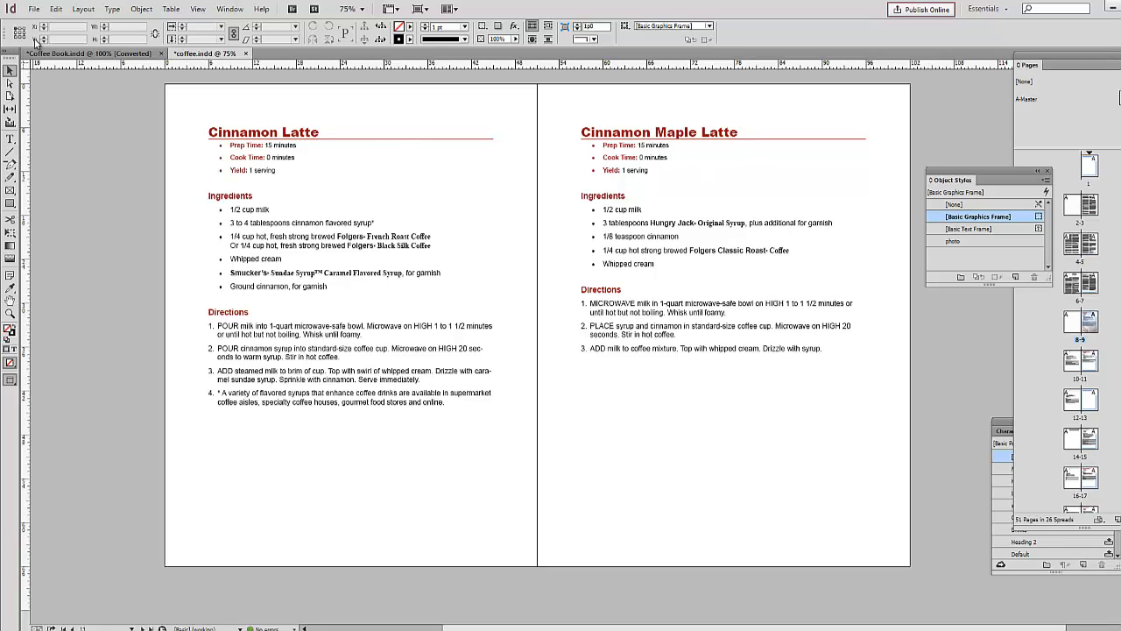
click(34, 9)
click(55, 179)
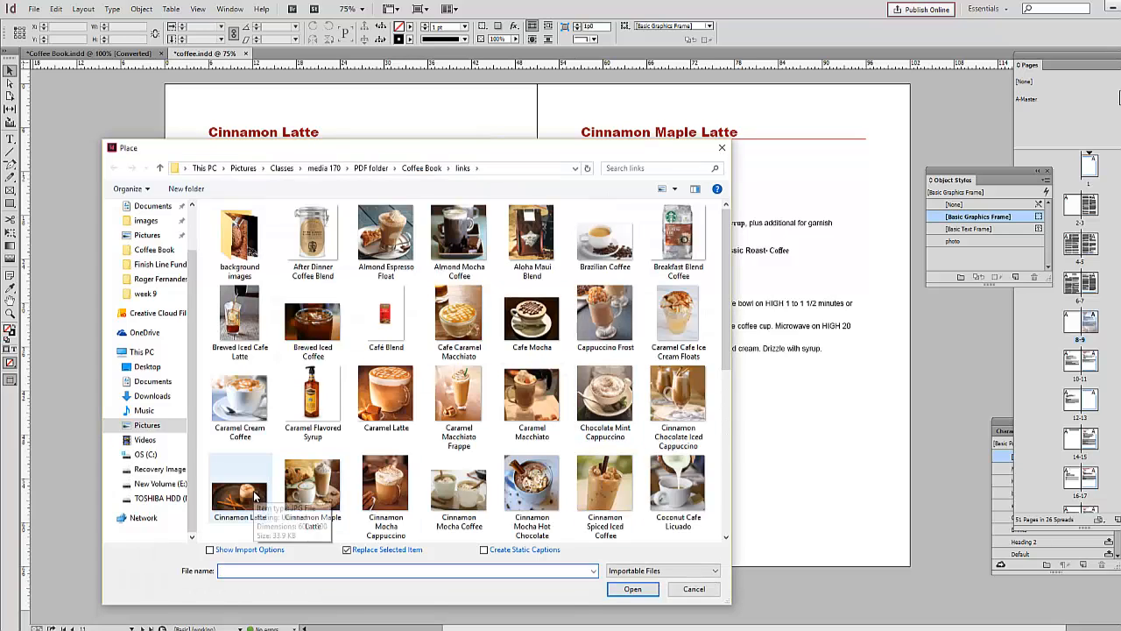
click(255, 498)
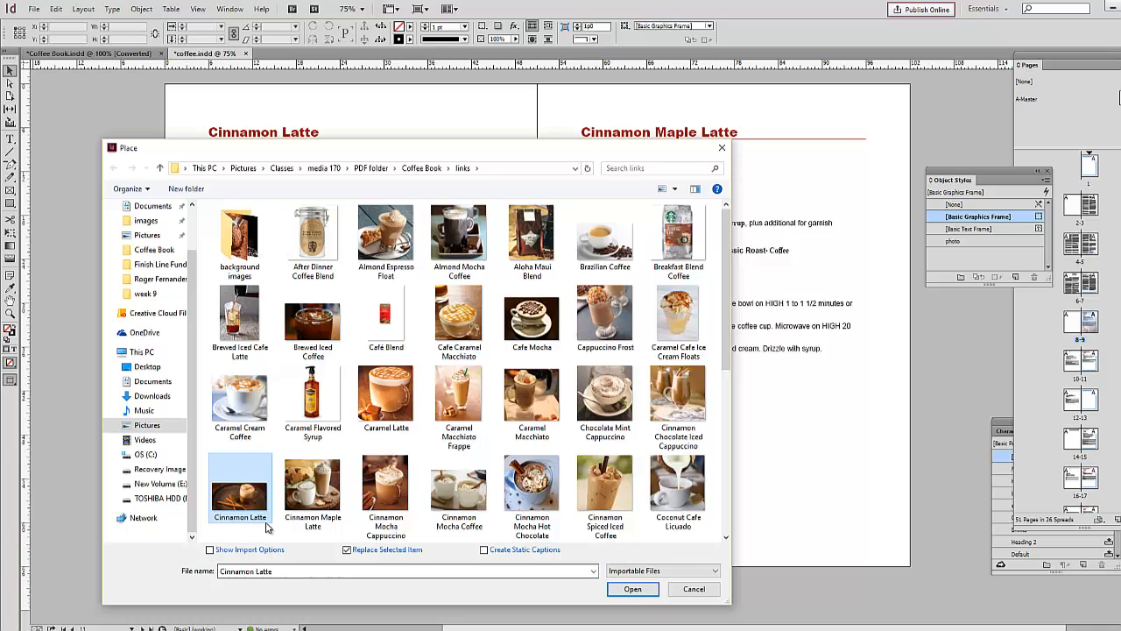
ctrl+click(312, 501)
click(631, 589)
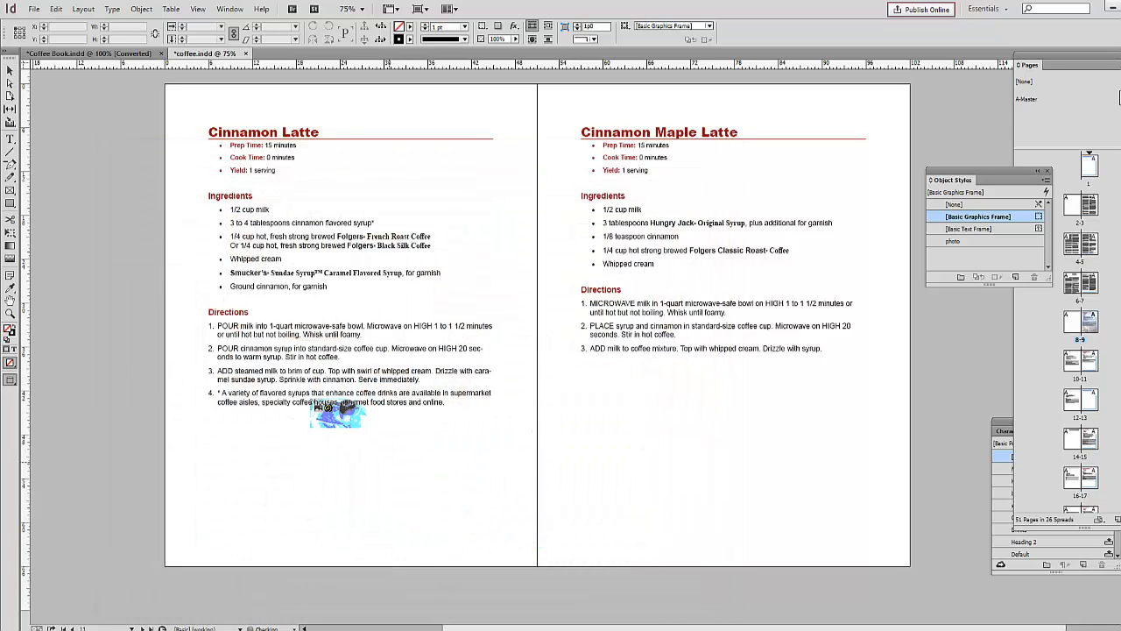
drag(165, 211, 537, 397)
drag(537, 177, 911, 534)
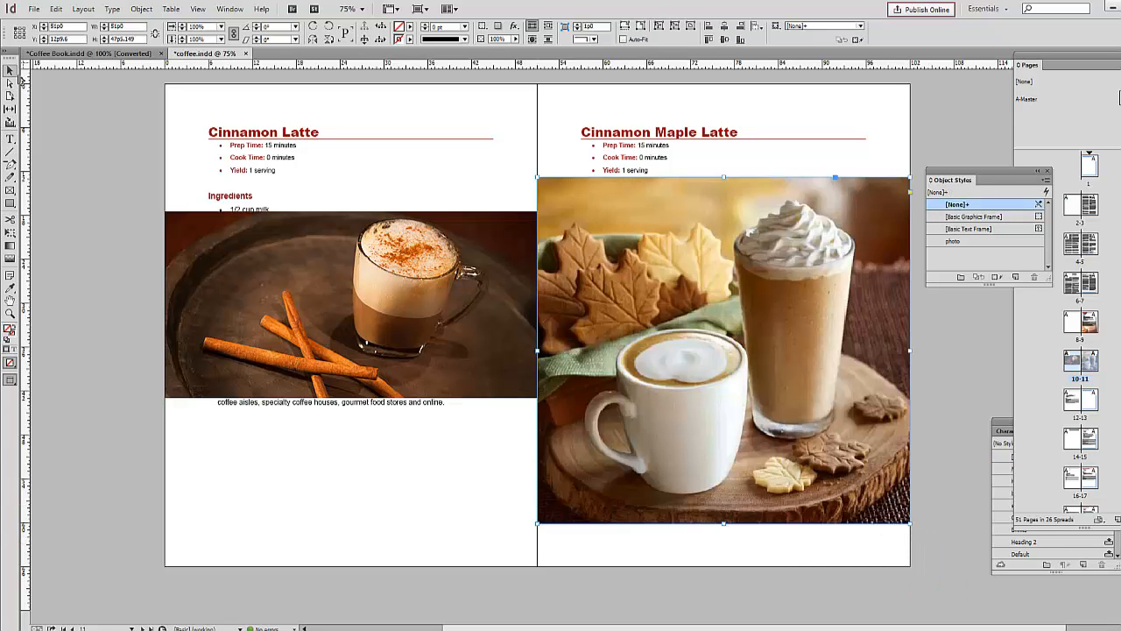
drag(377, 311, 385, 479)
drag(702, 482, 701, 527)
Step: Apply the photo object style to both the Cinnamon Latte and Cinnamon Maple Latte images
click(342, 455)
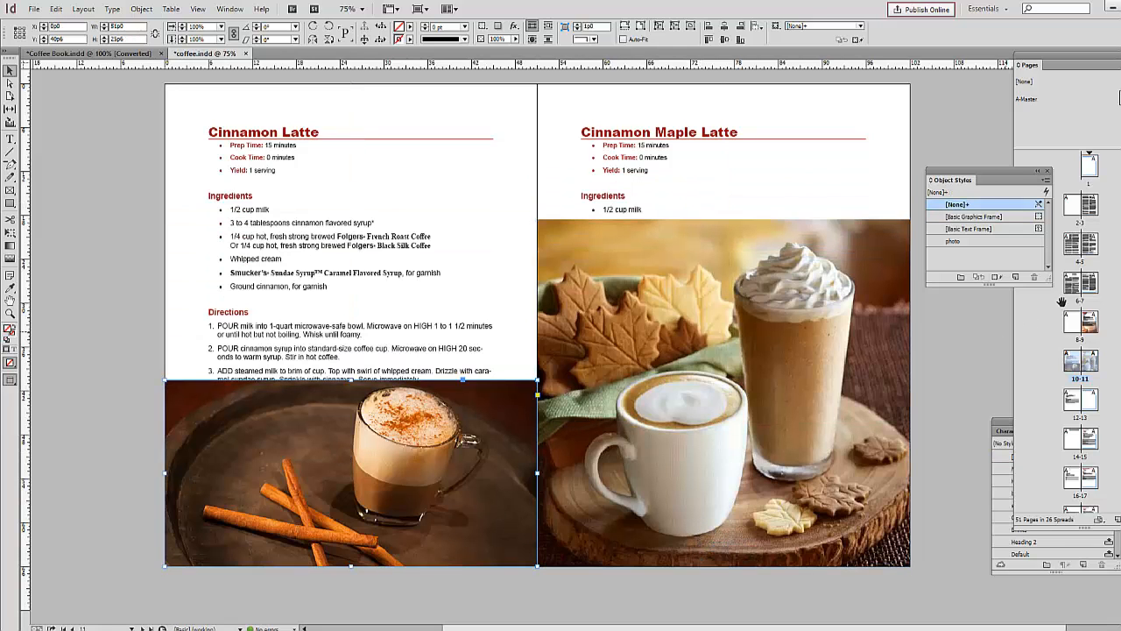
click(962, 241)
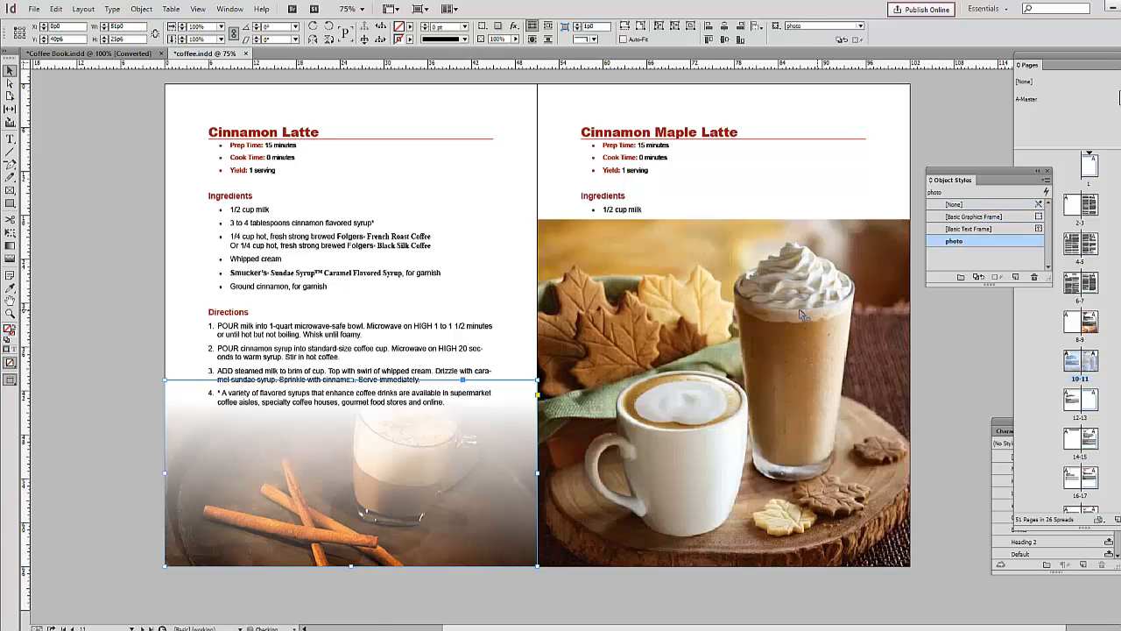
click(898, 311)
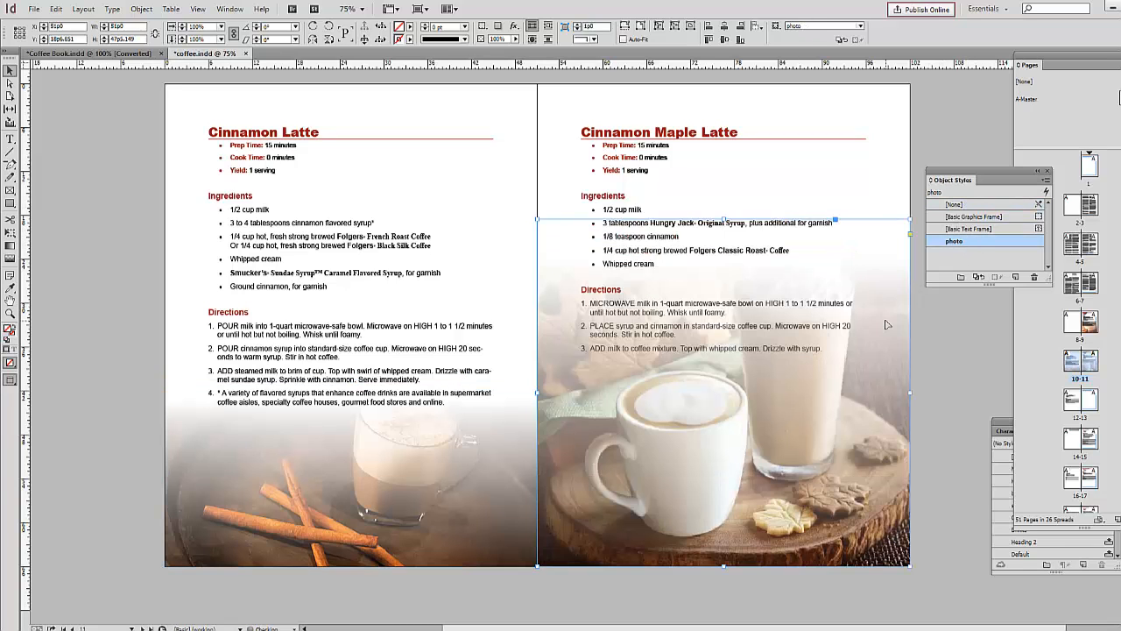
click(961, 368)
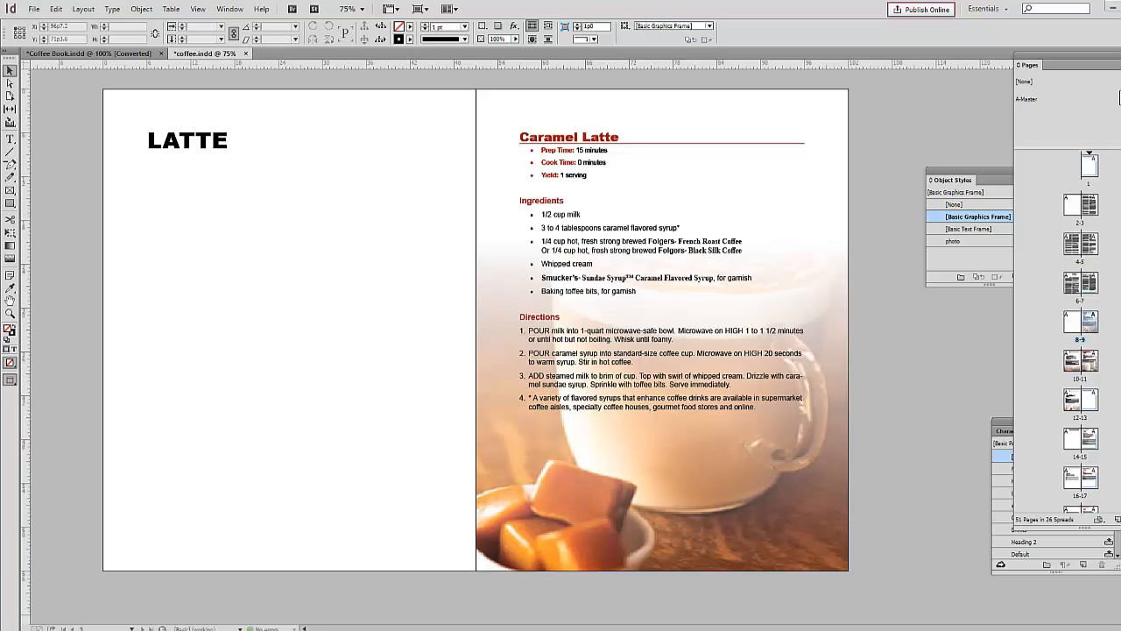
Step: Place the coffee_beans background image across the whole LATTE chapter page, 51p0 wide and 66p0 high
click(34, 9)
click(52, 155)
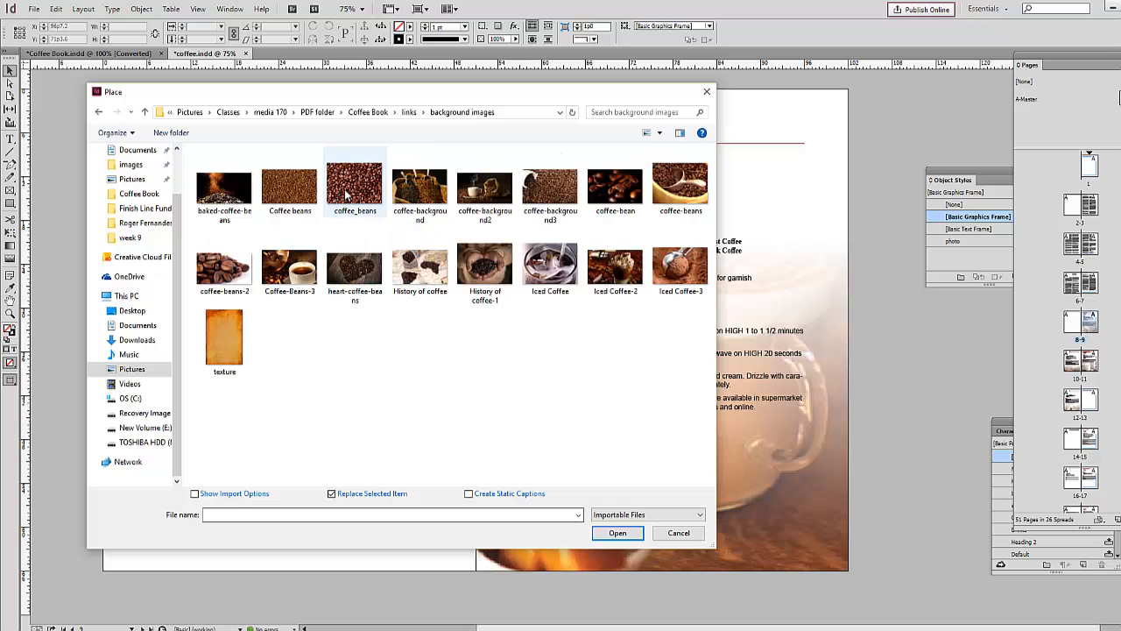
click(355, 194)
click(618, 533)
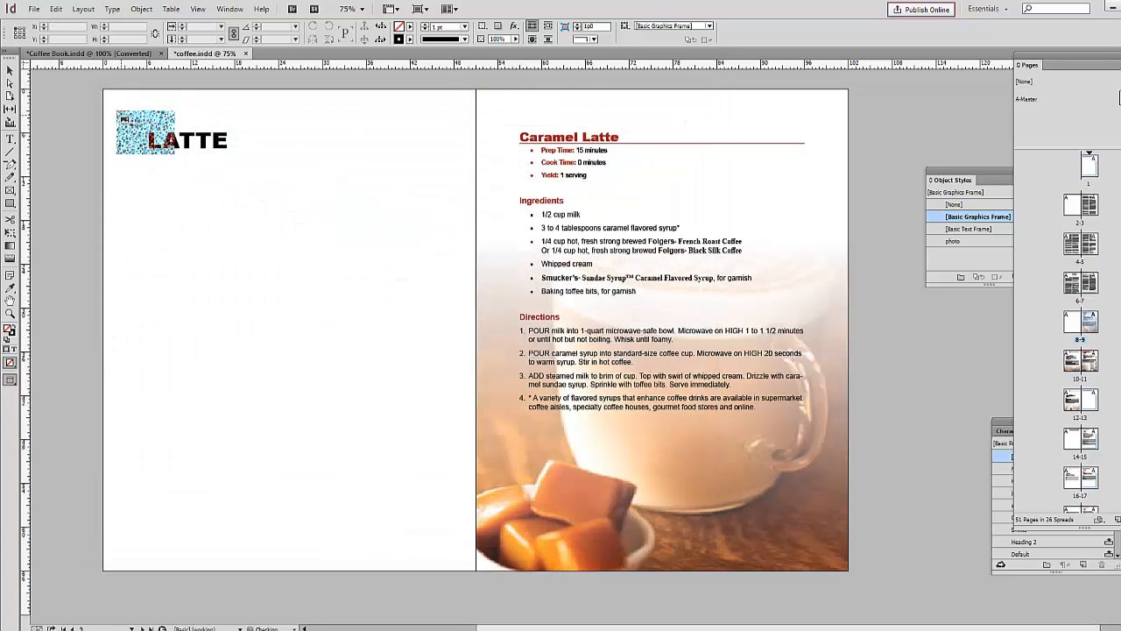
drag(103, 89, 420, 551)
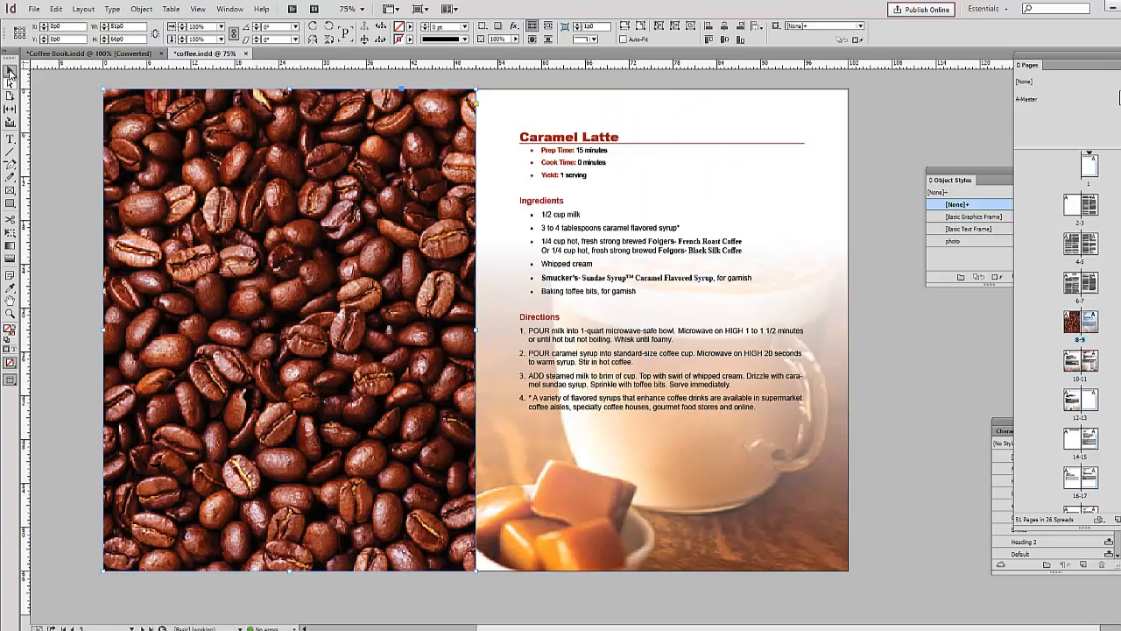
Step: Arrange the coffee beans image behind the LATTE chapter title
right_click(165, 112)
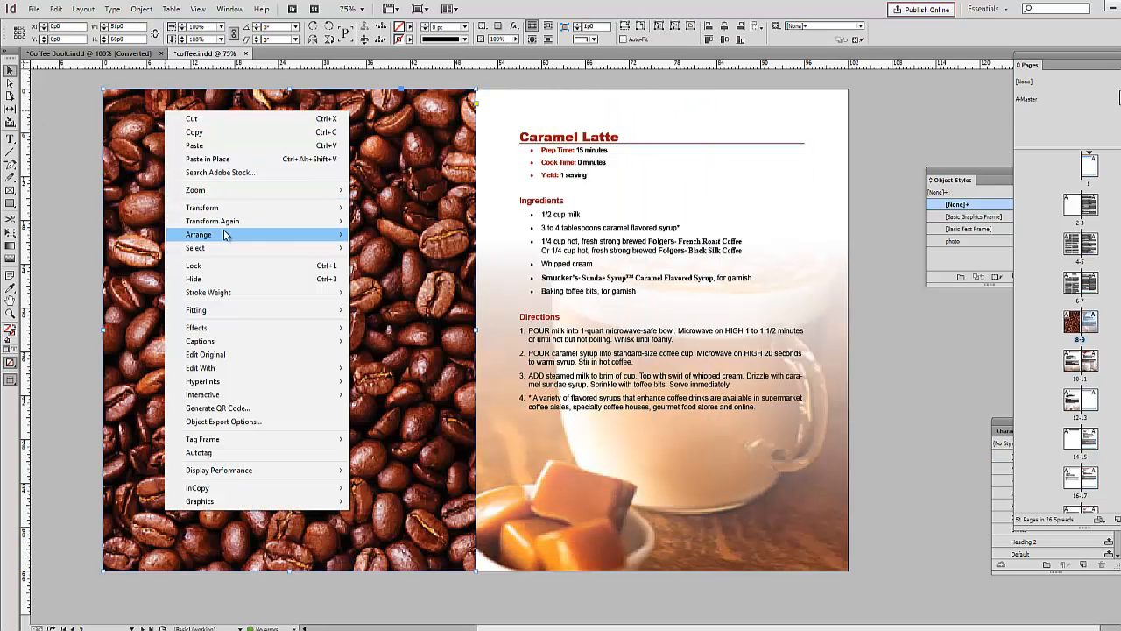
mouse_move(223, 235)
click(391, 246)
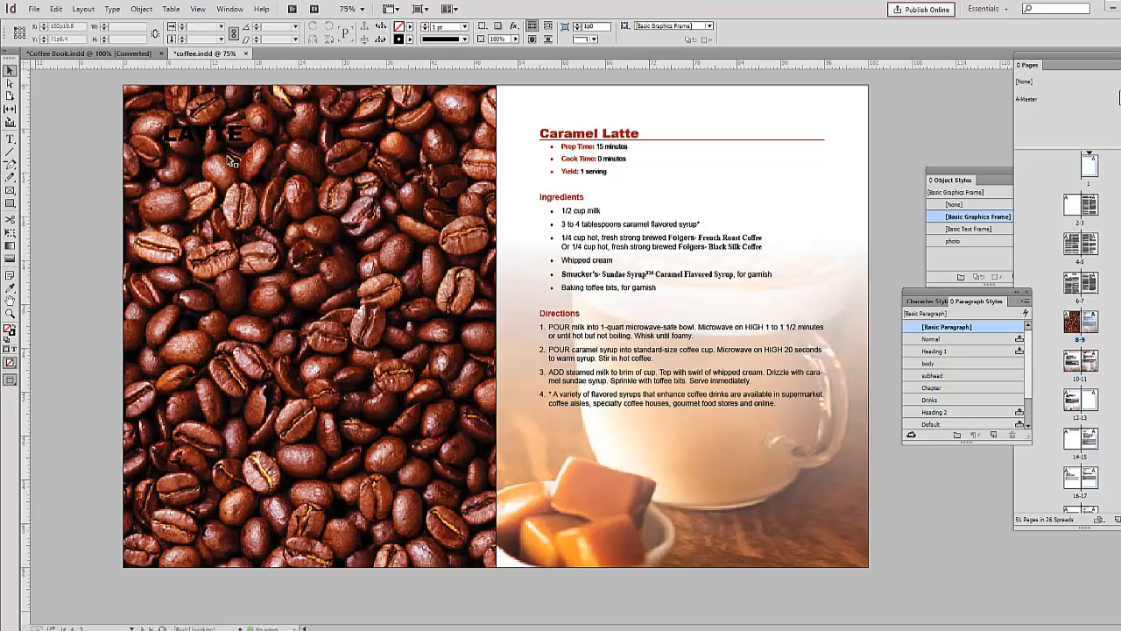
Step: Edit the Chapter paragraph style to use the white Word_R255_G255_B255 swatch as its character color
drag(968, 298, 880, 226)
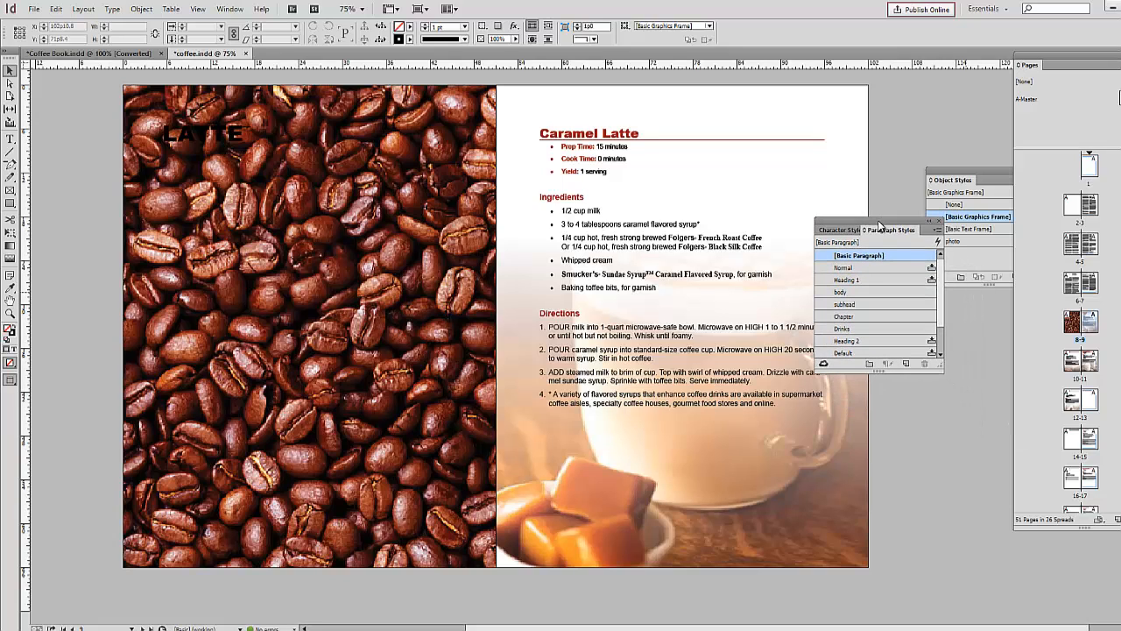
right_click(872, 318)
key(Escape)
click(764, 354)
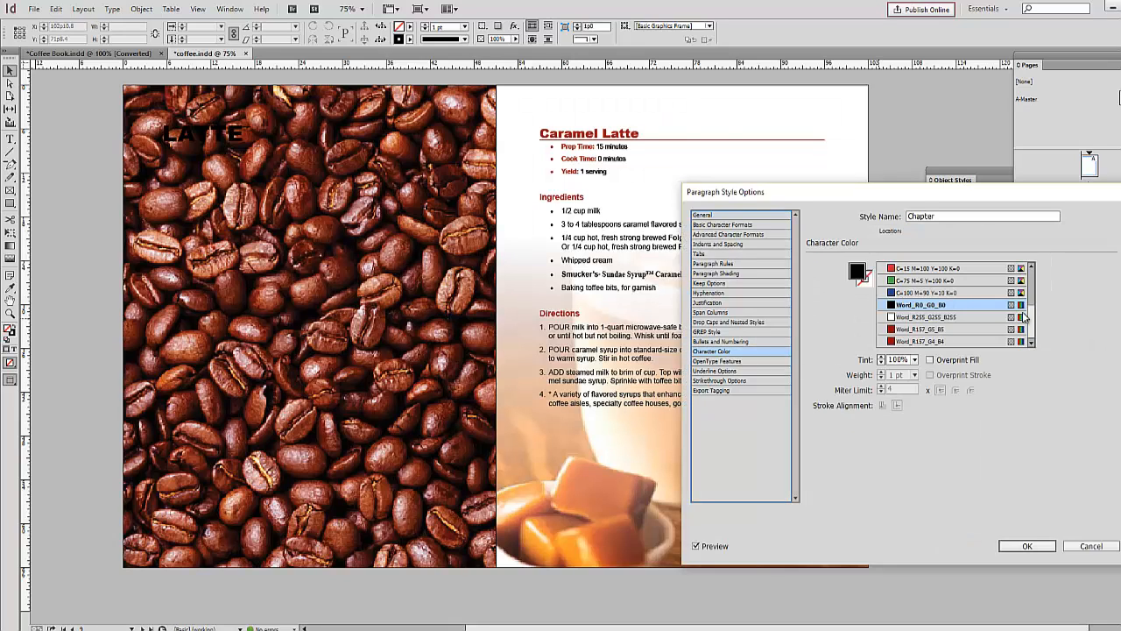
click(961, 317)
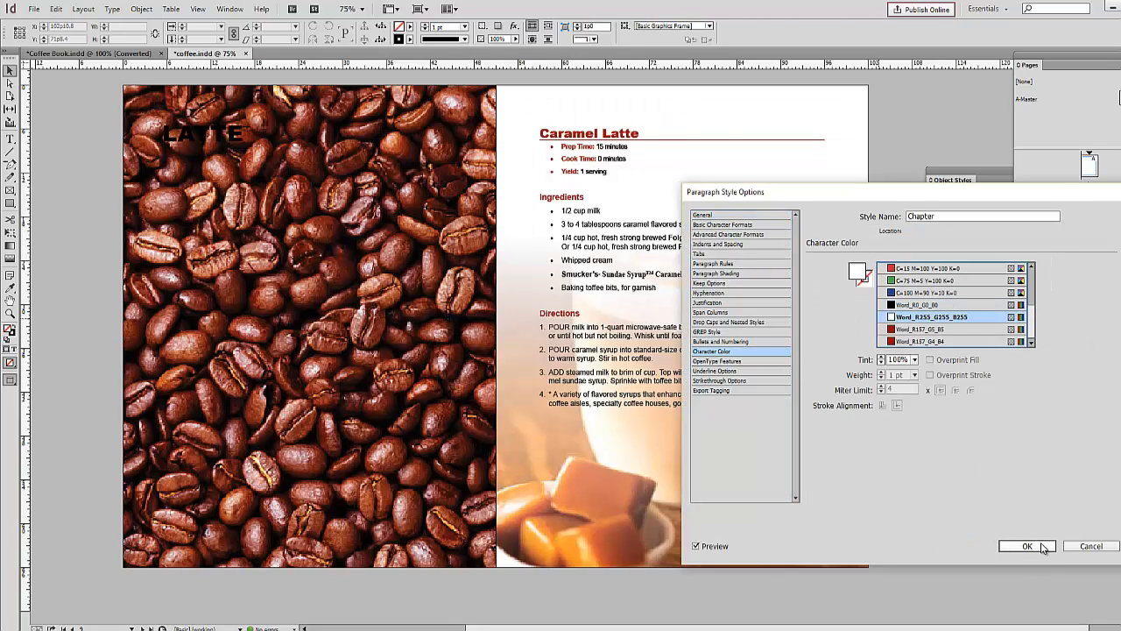
click(1027, 545)
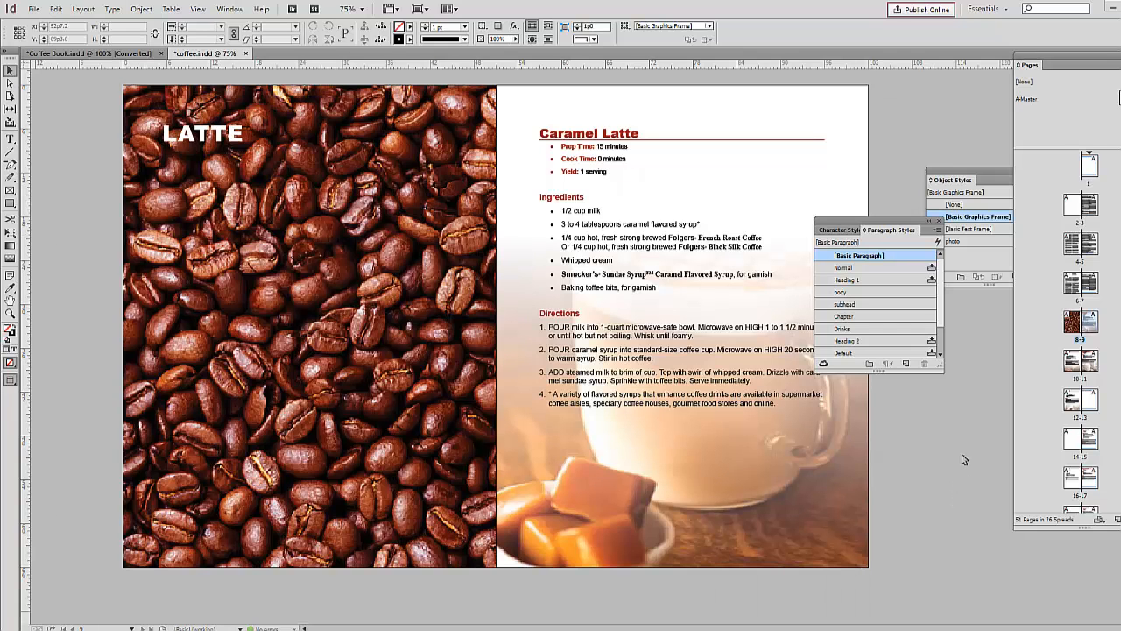
Step: Place the Coffee-Beans-3 image over the blank page facing Vanilla Latte and fill its 51p0 by 66p0 frame proportionally
scroll(963, 459, down, 15)
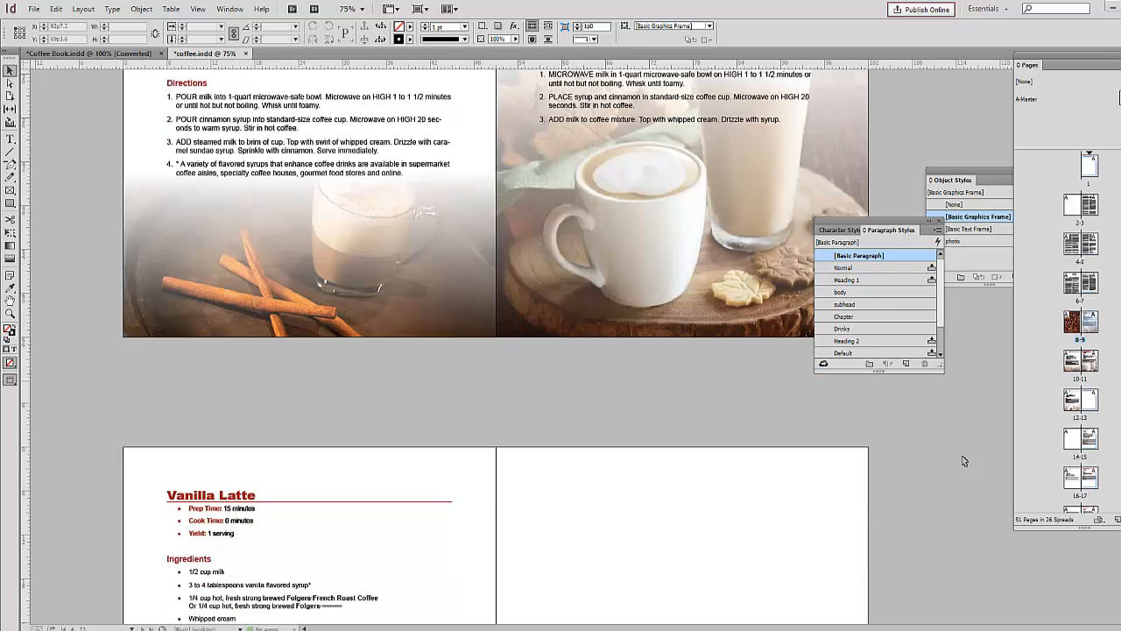
scroll(962, 461, down, 5)
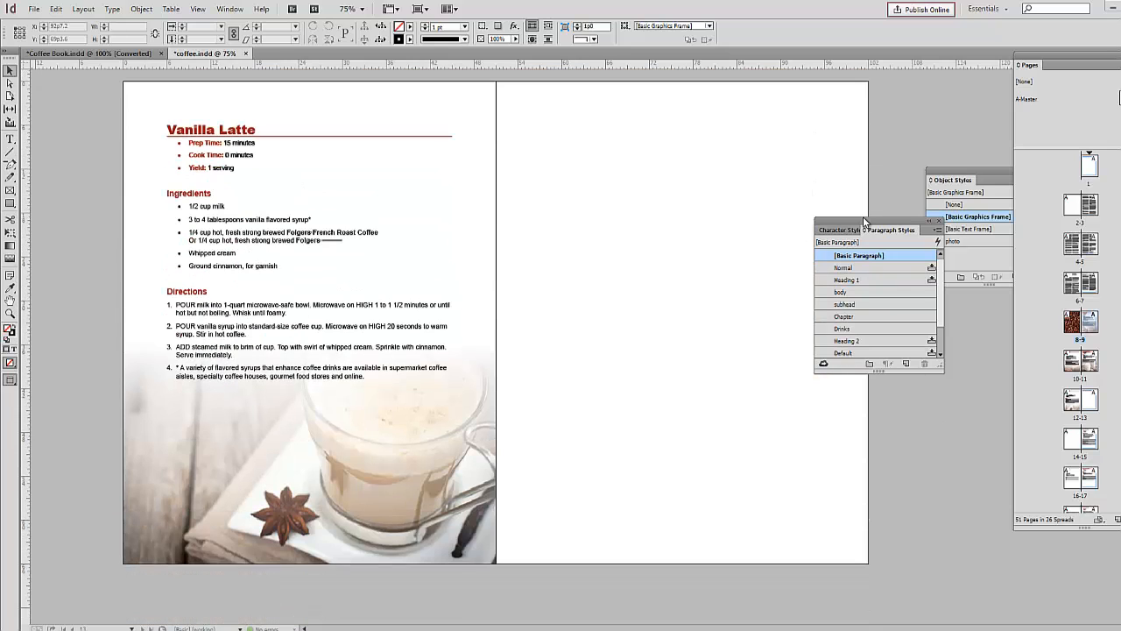
drag(864, 221, 997, 303)
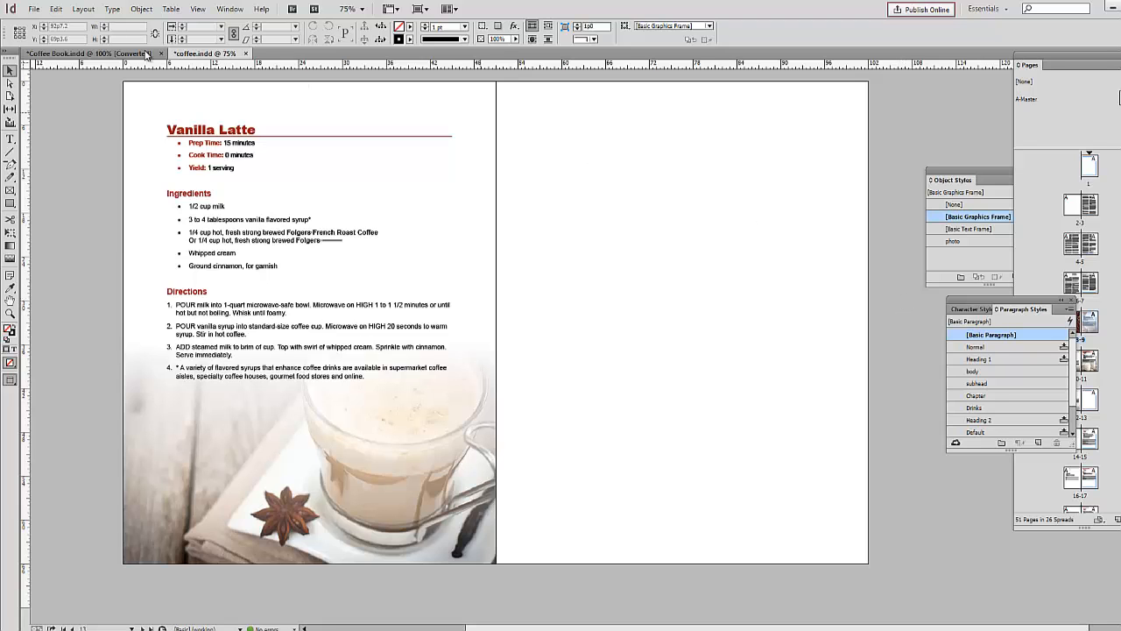
click(33, 9)
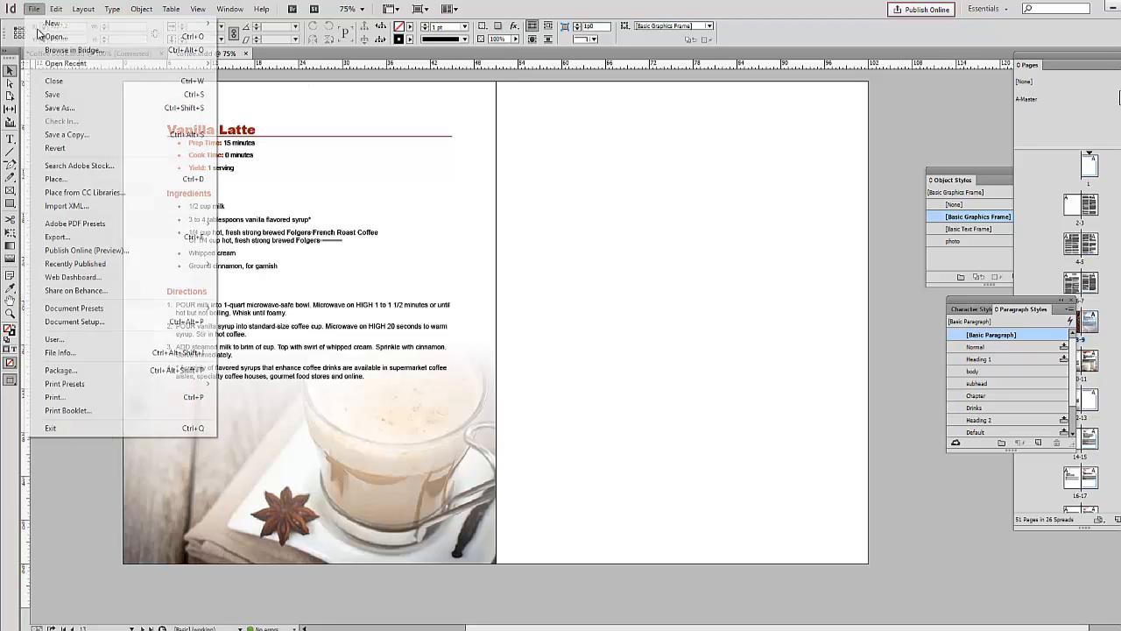
click(69, 180)
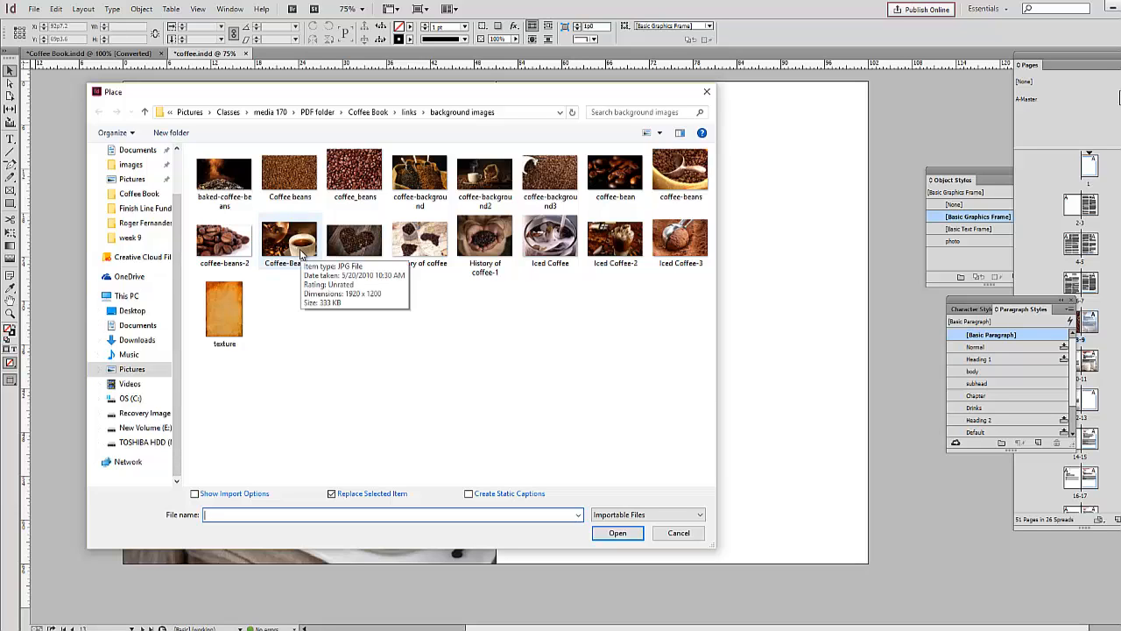
double_click(215, 304)
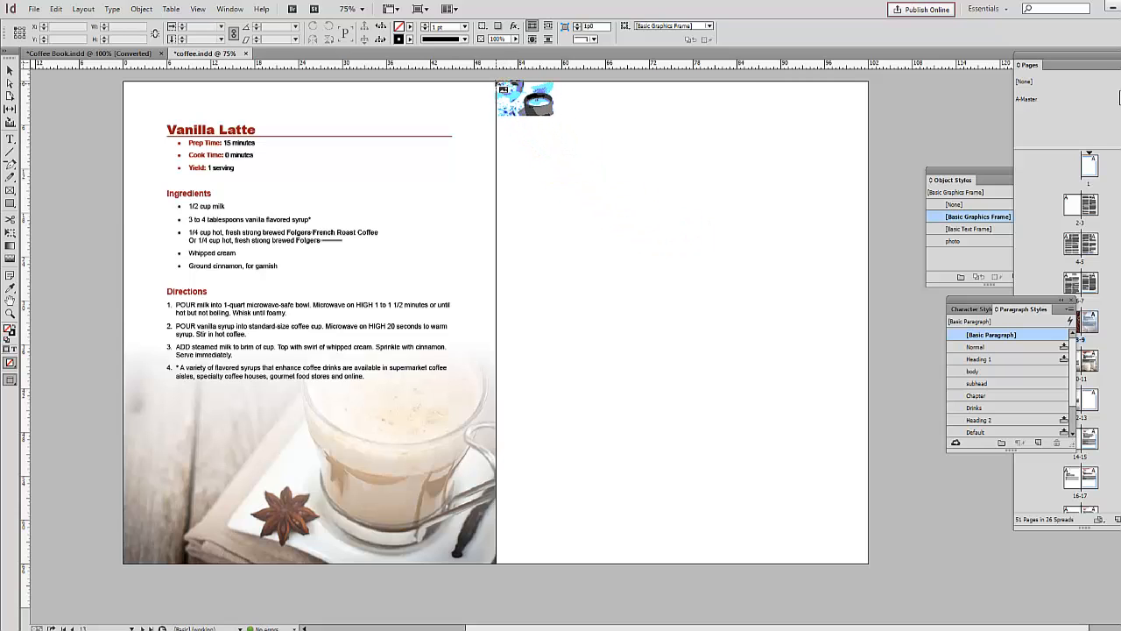
drag(497, 85, 879, 567)
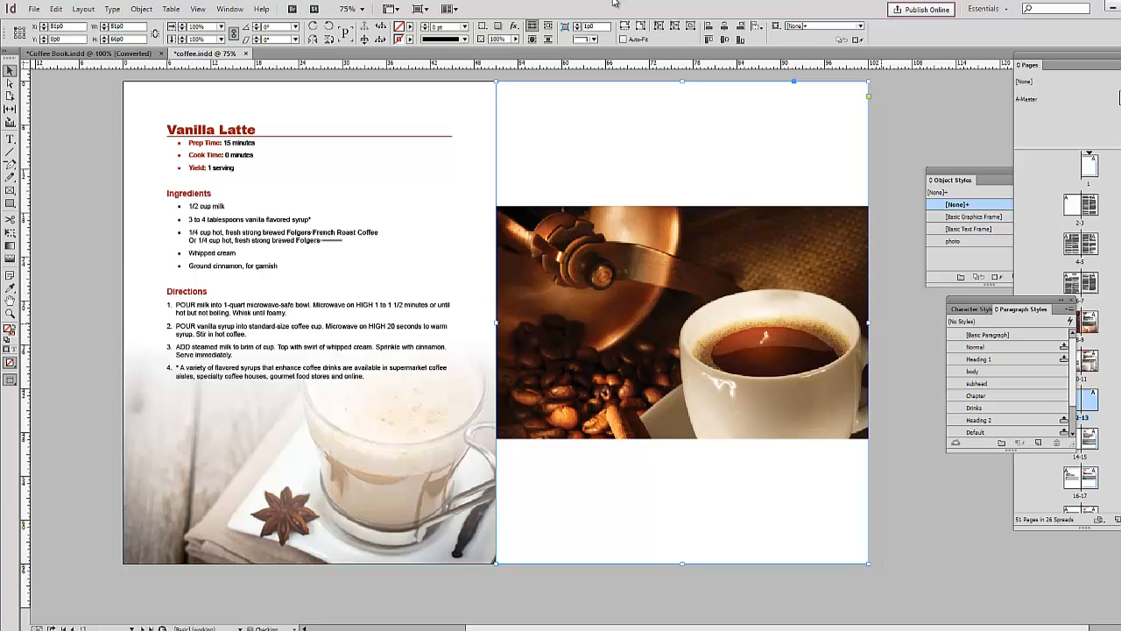
click(623, 25)
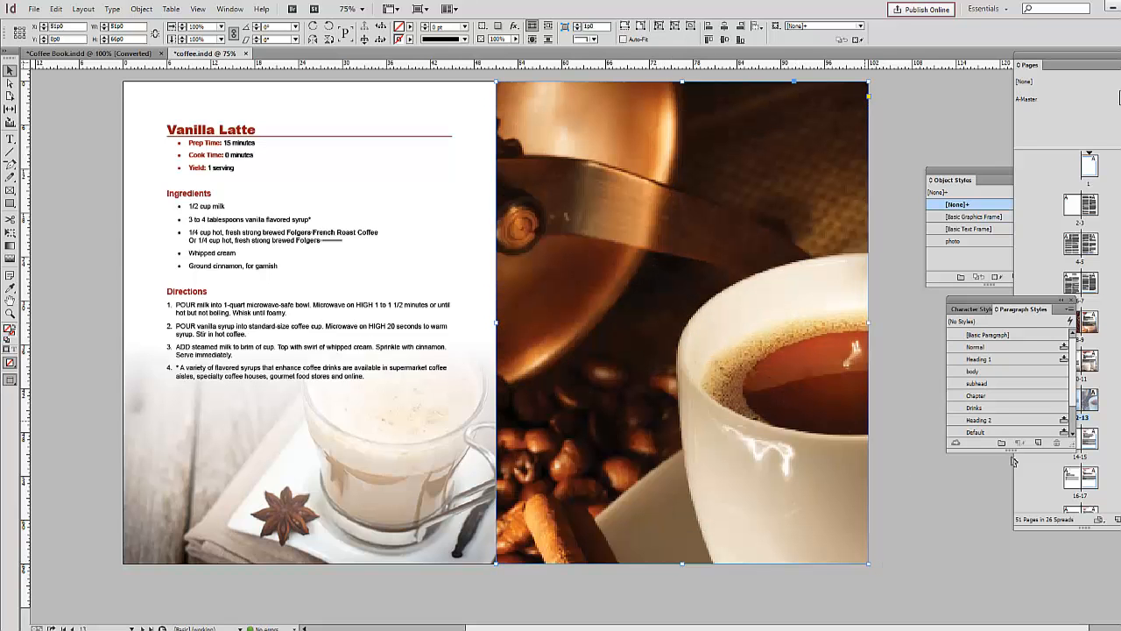
click(913, 438)
Step: Fill the blank page facing Almond Mocha Coffee with the baked-coffee-beans image and arrange it behind the page's other content
scroll(902, 394, down, 10)
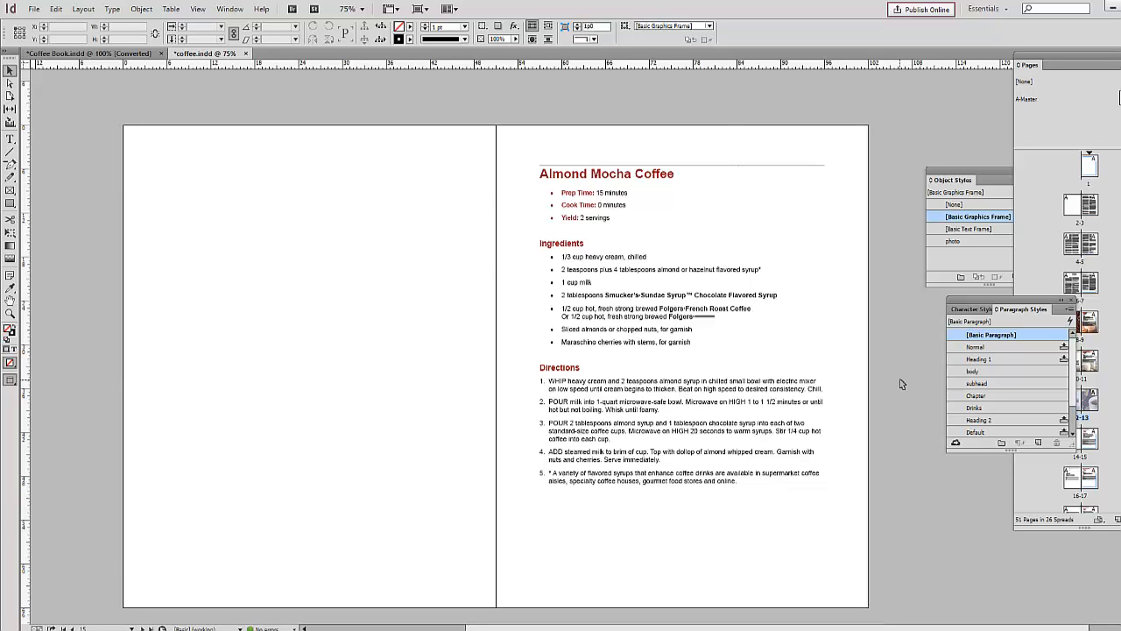
key(ctrl+d)
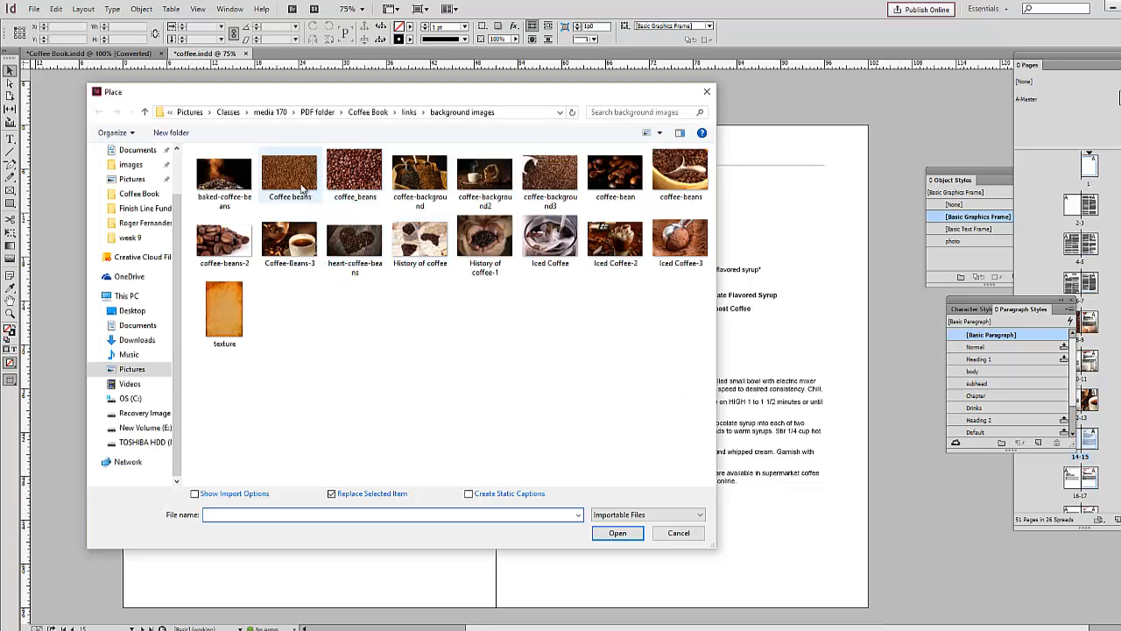
click(234, 181)
click(617, 534)
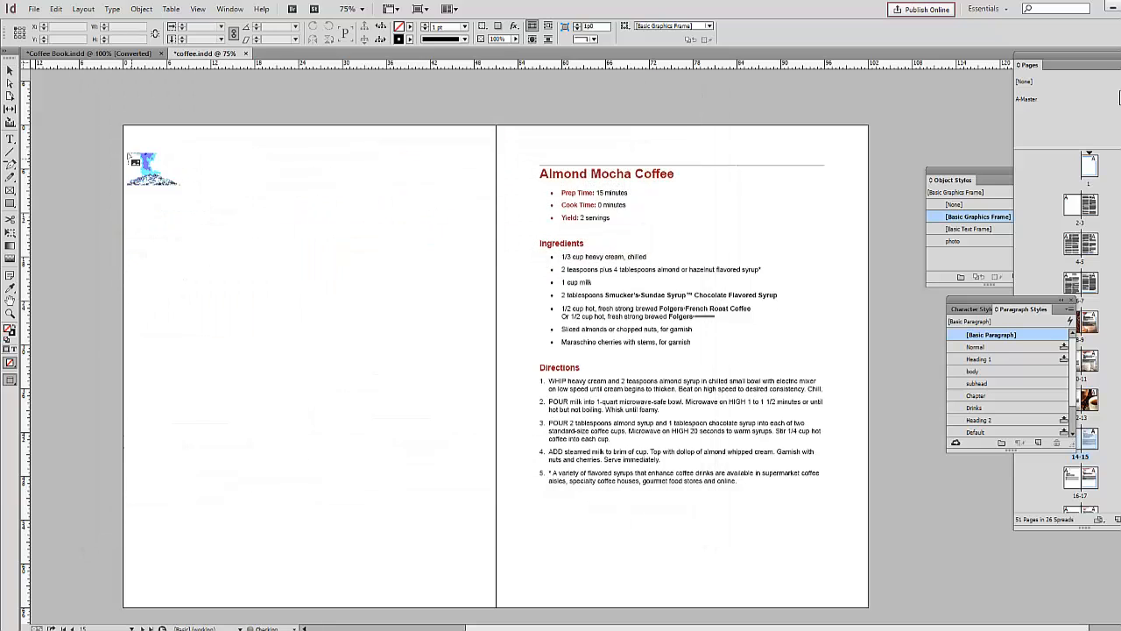
drag(123, 125, 496, 607)
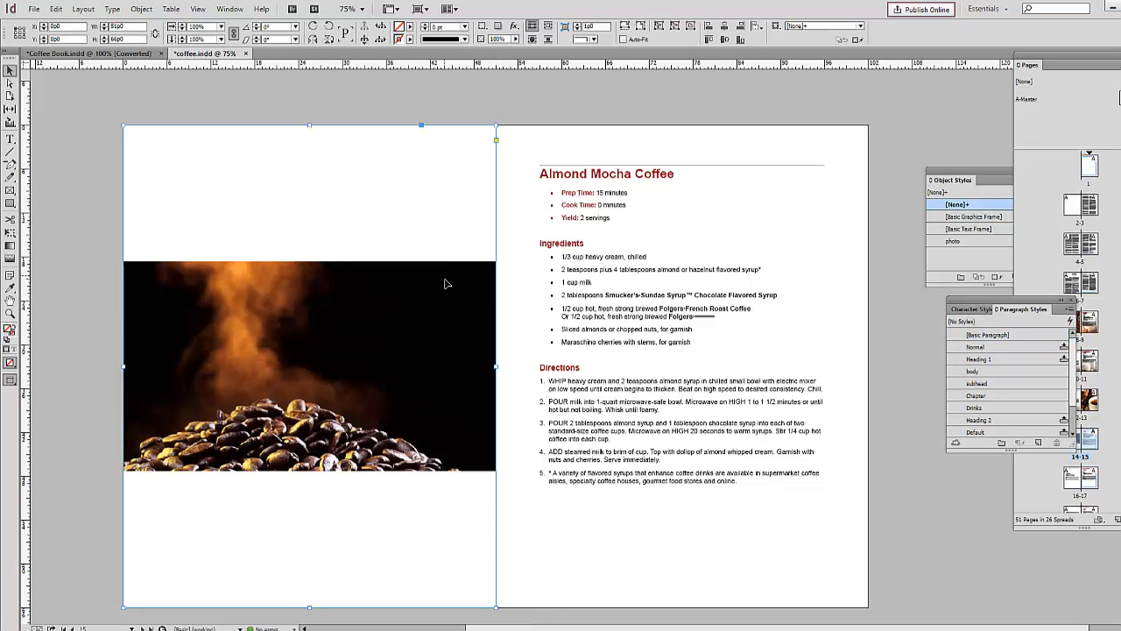
click(624, 26)
right_click(405, 245)
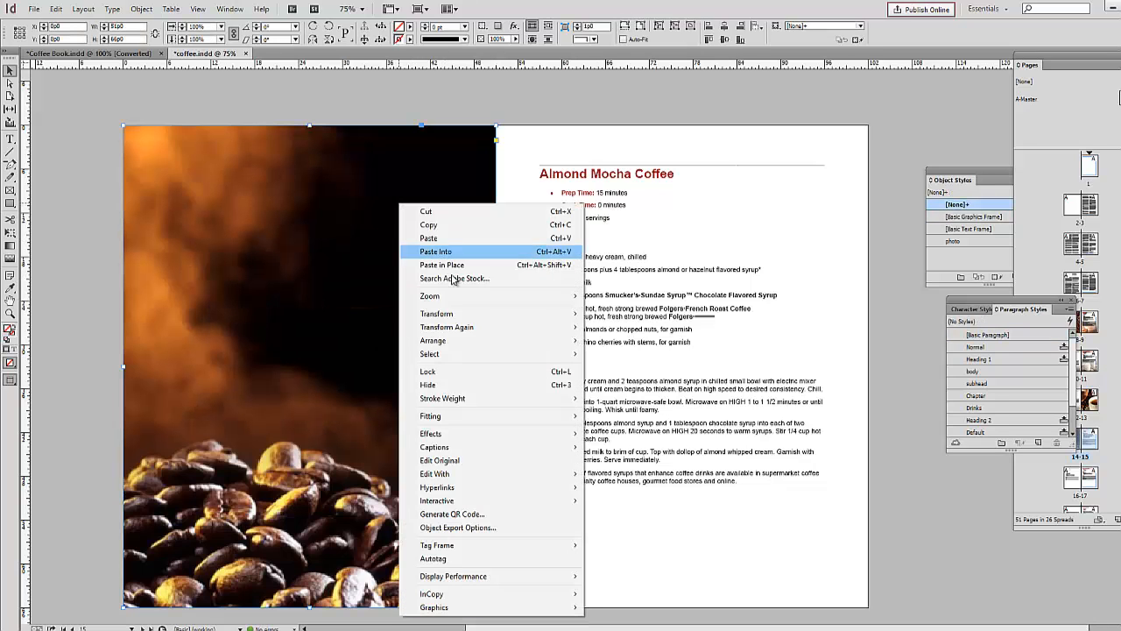
mouse_move(456, 341)
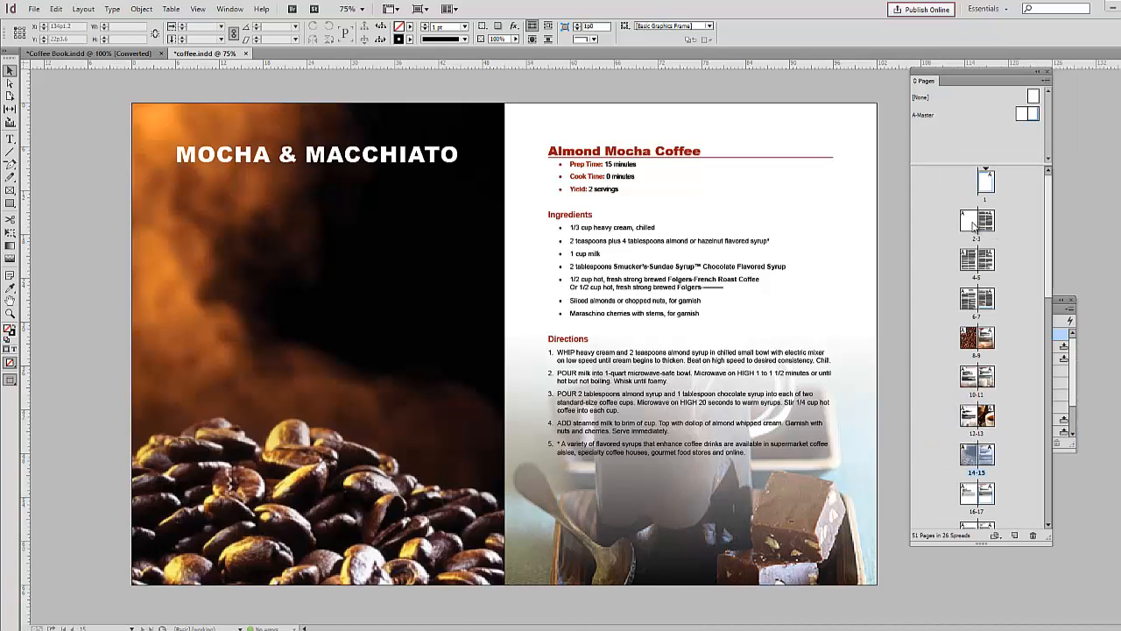
Step: Place the History of coffee background image over the blank page facing the History of coffee text
click(988, 225)
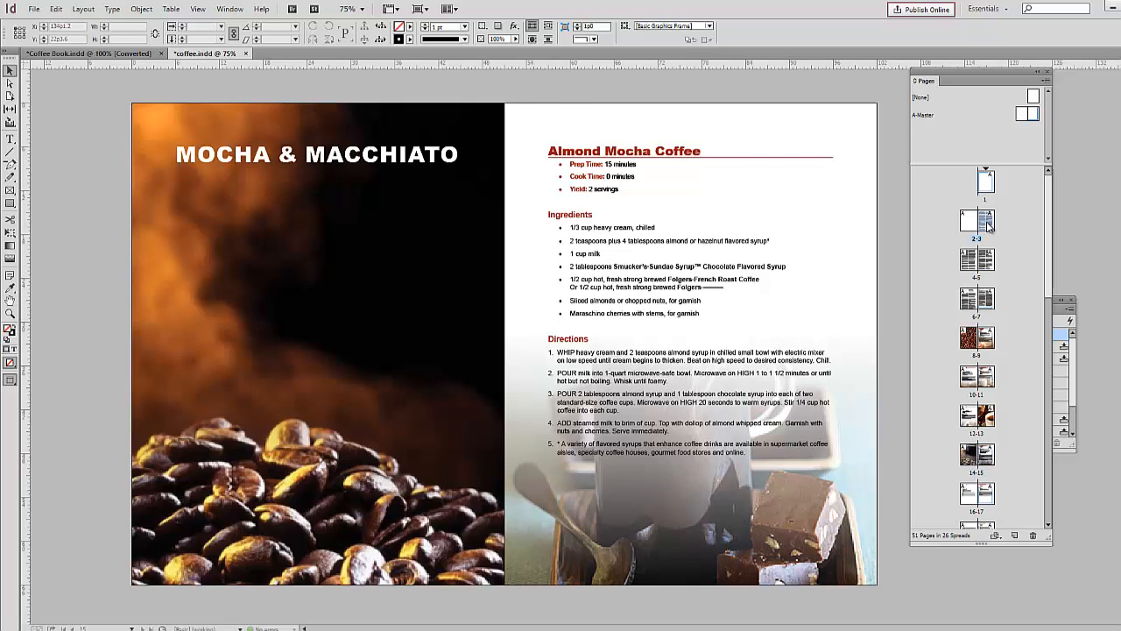
double_click(987, 226)
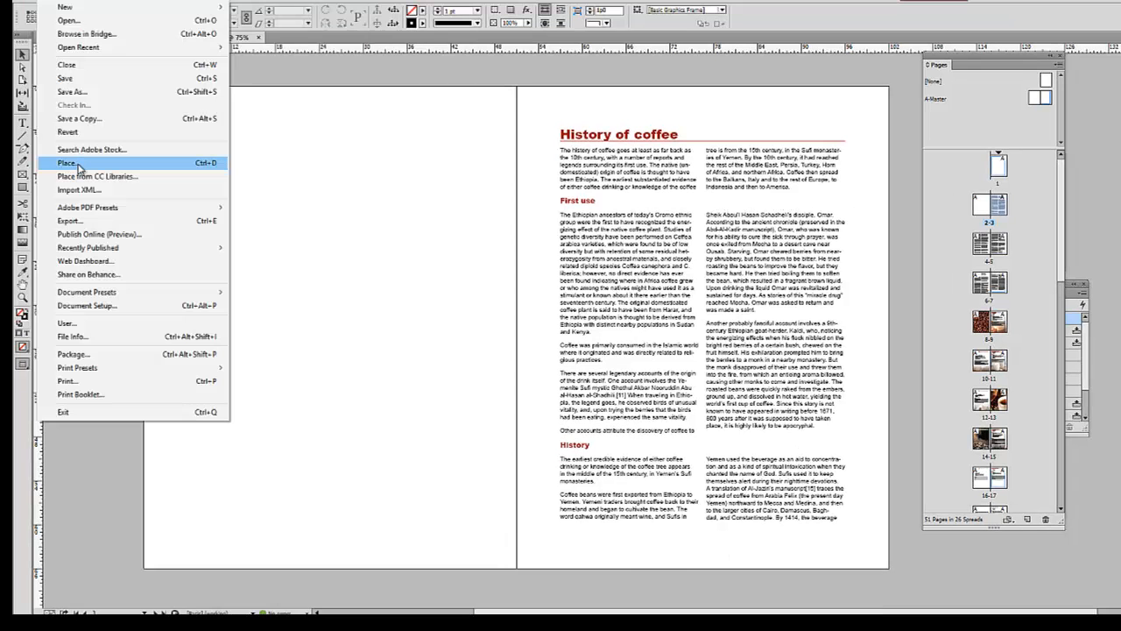
click(67, 163)
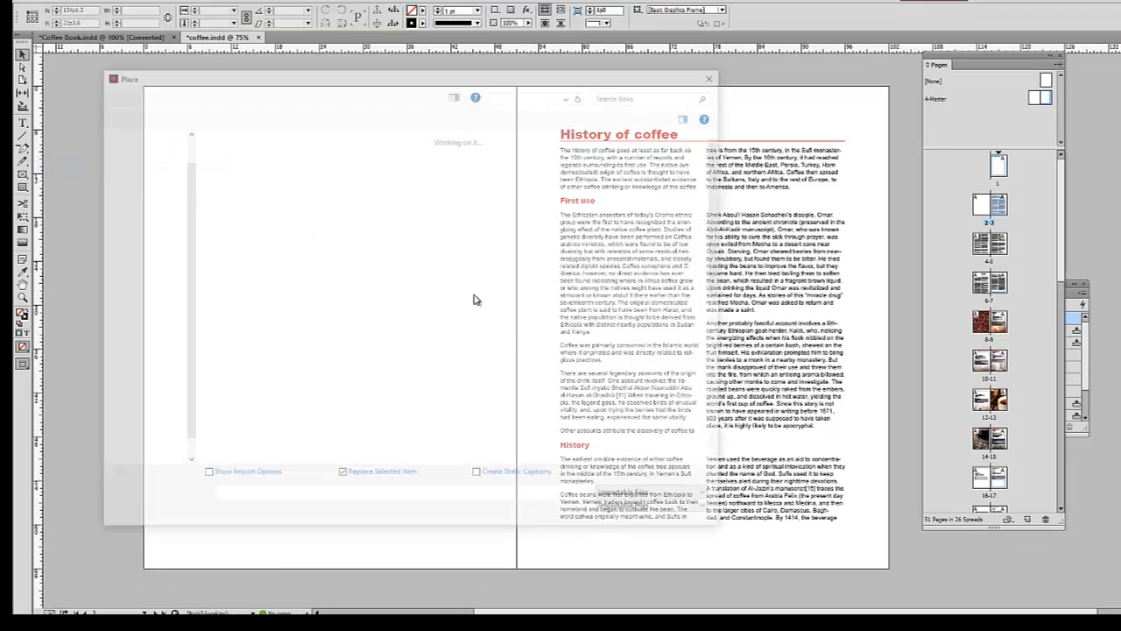
double_click(237, 167)
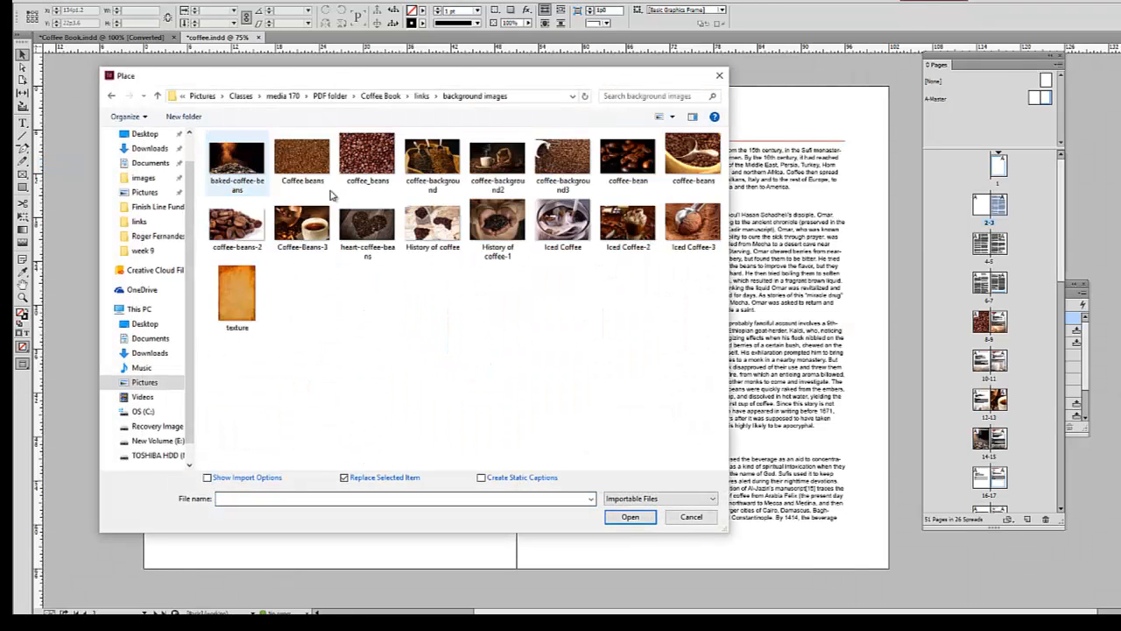
click(432, 226)
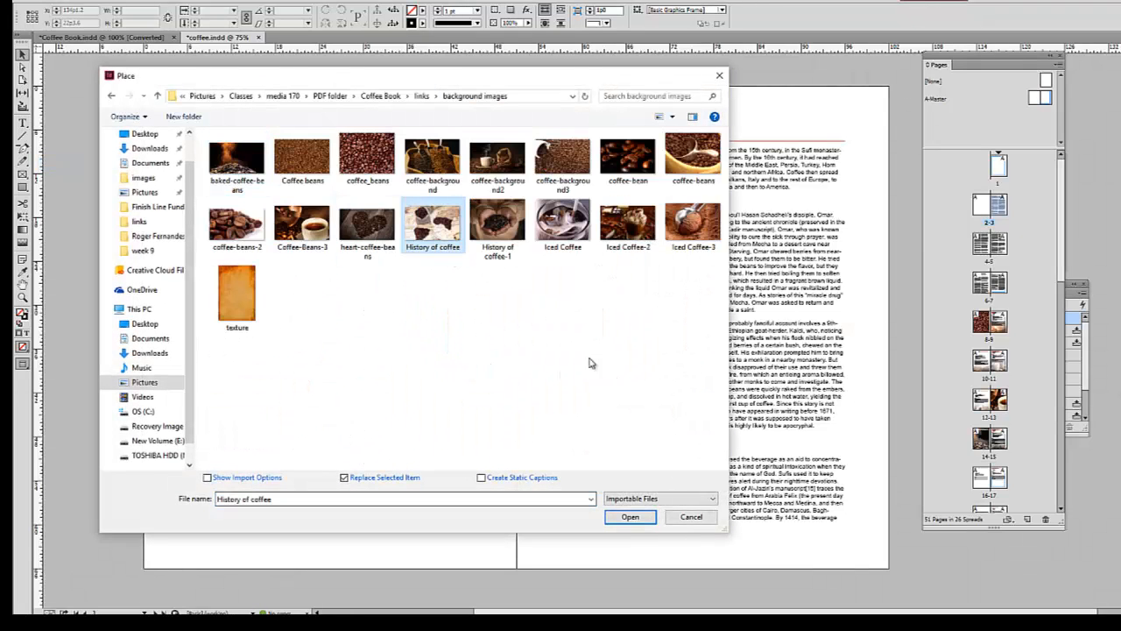
click(630, 516)
click(146, 87)
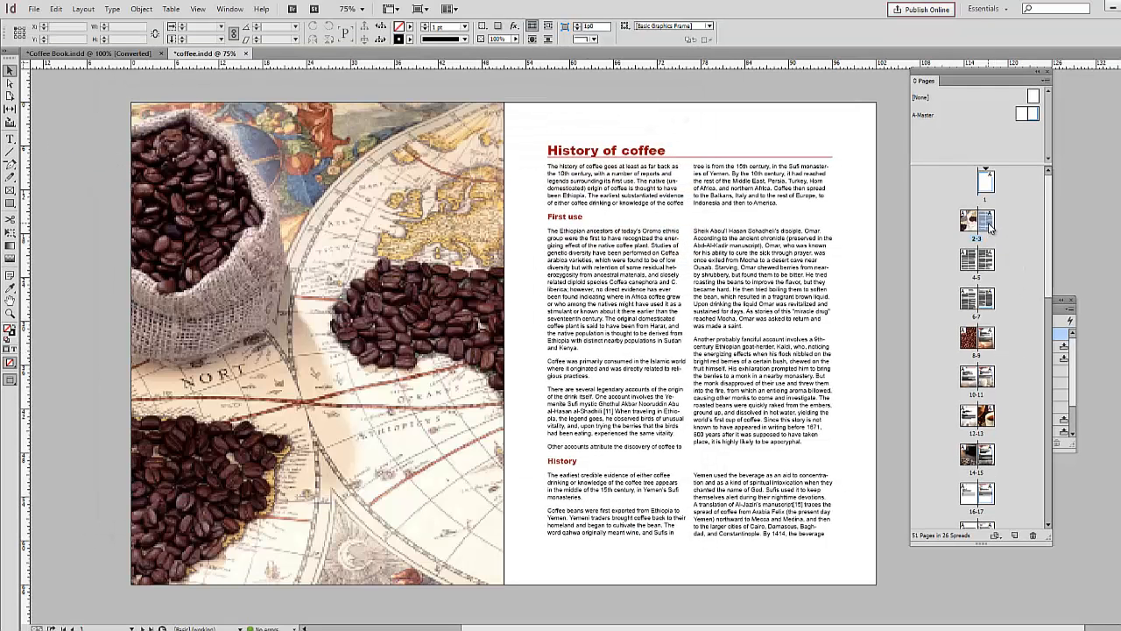
Step: Start a new section on the History of coffee page with page numbering starting at 1
click(1045, 81)
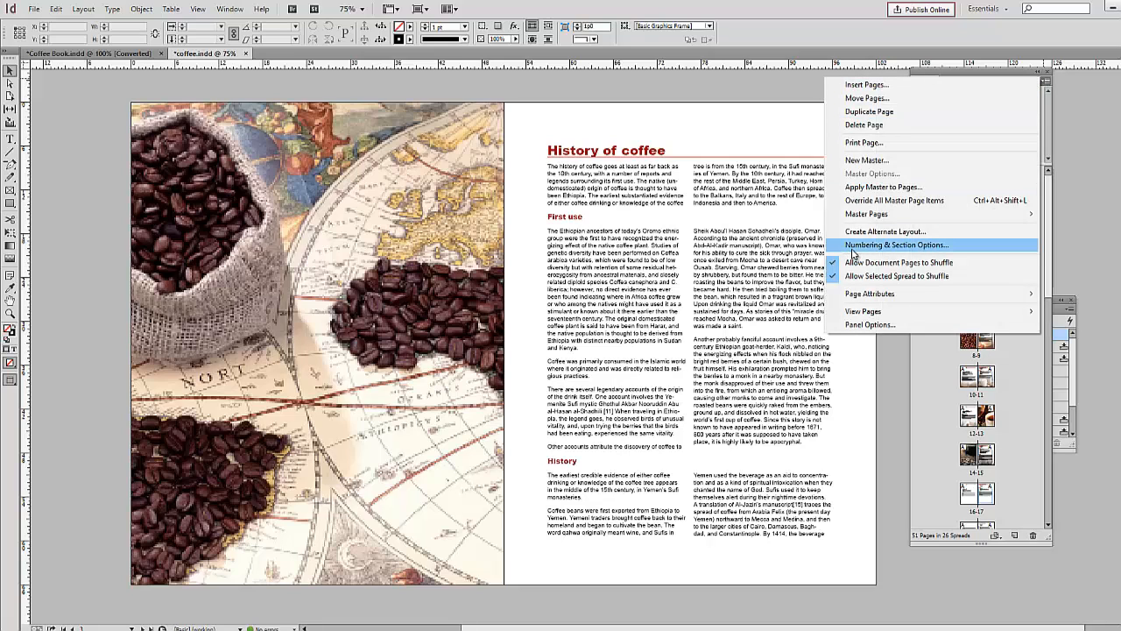
click(893, 245)
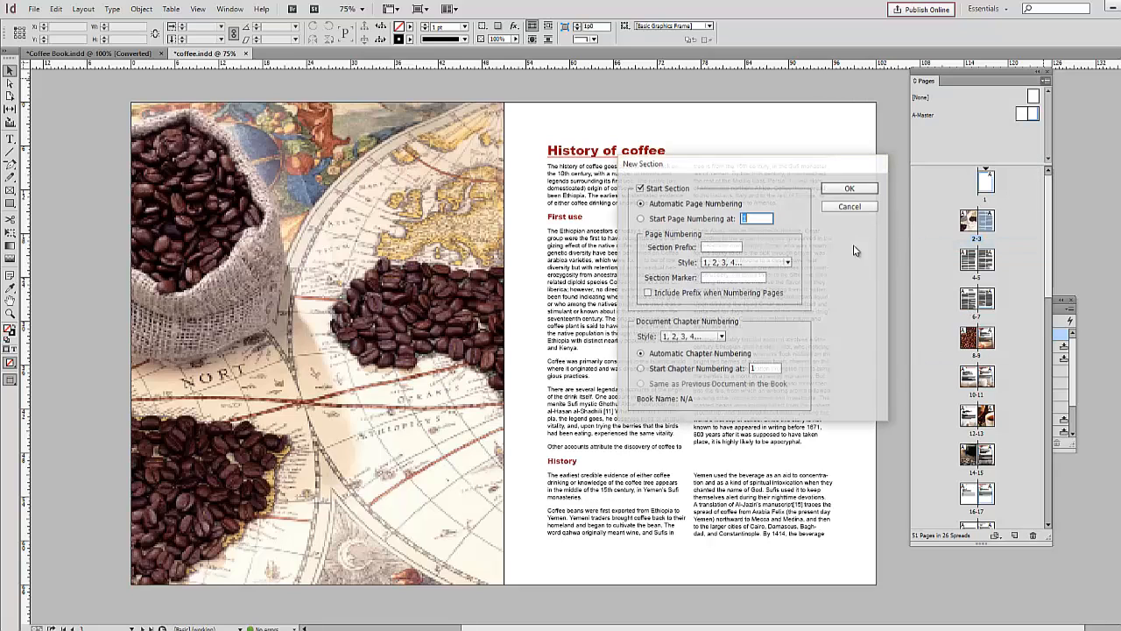
click(640, 219)
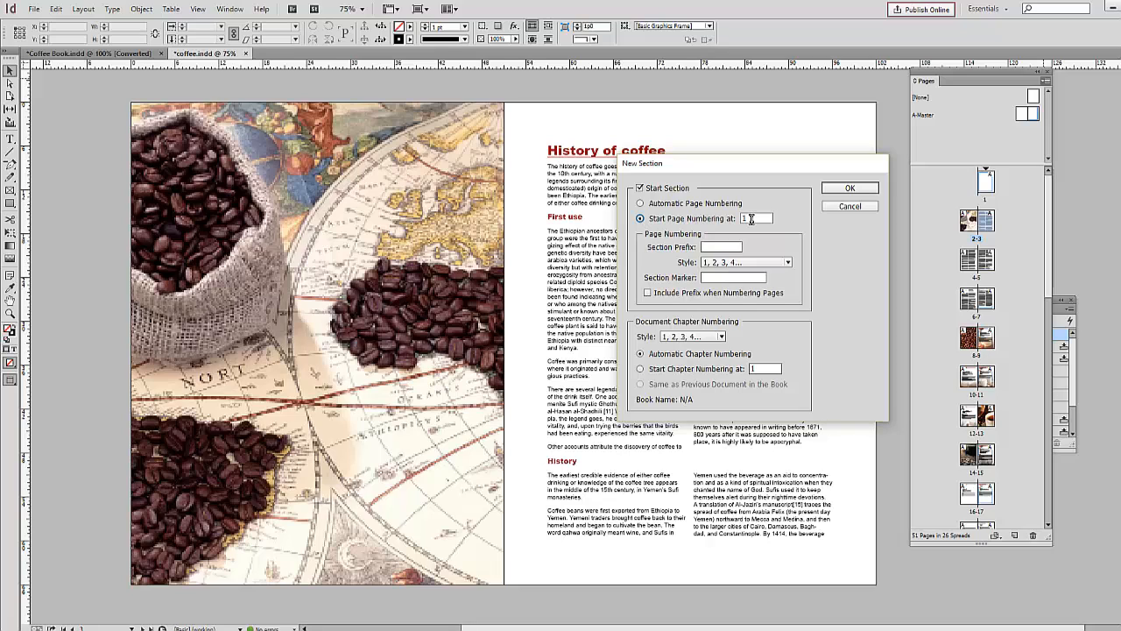
click(830, 191)
click(650, 369)
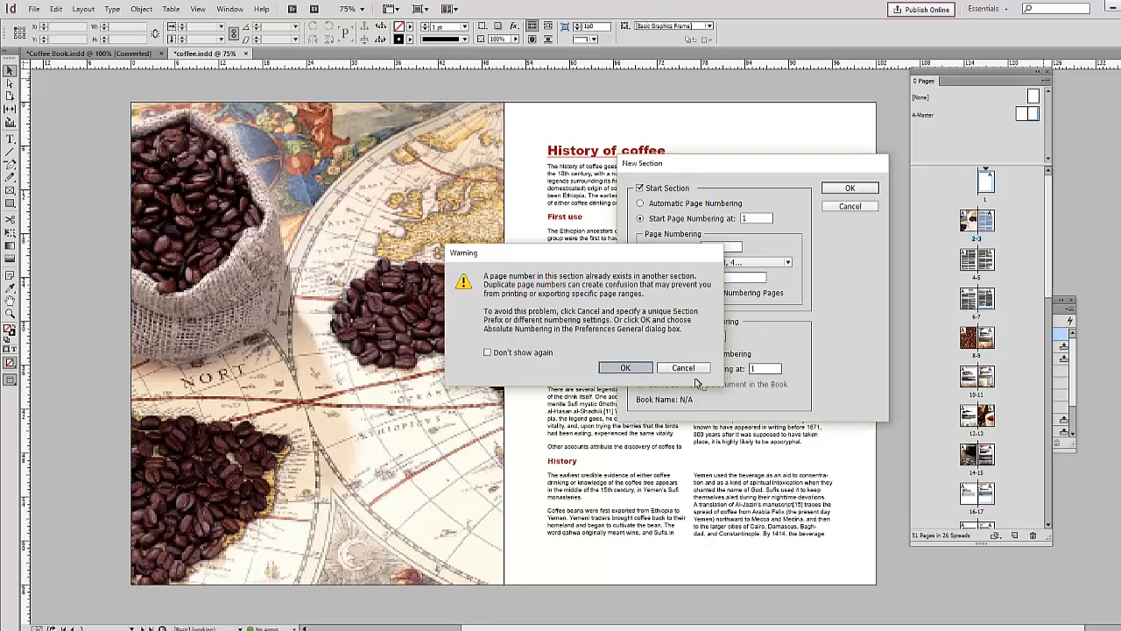
Step: On the right A-Master page, draw a 51p0 wide text frame near the bottom edge and insert a current page number marker
double_click(1036, 116)
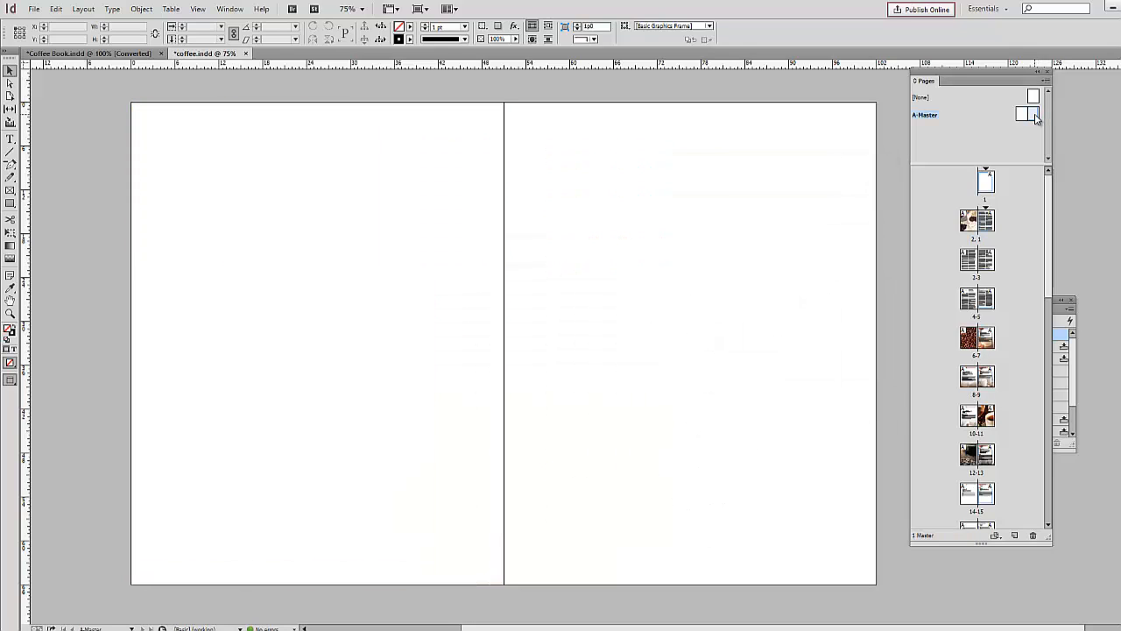
click(9, 138)
drag(511, 532, 877, 551)
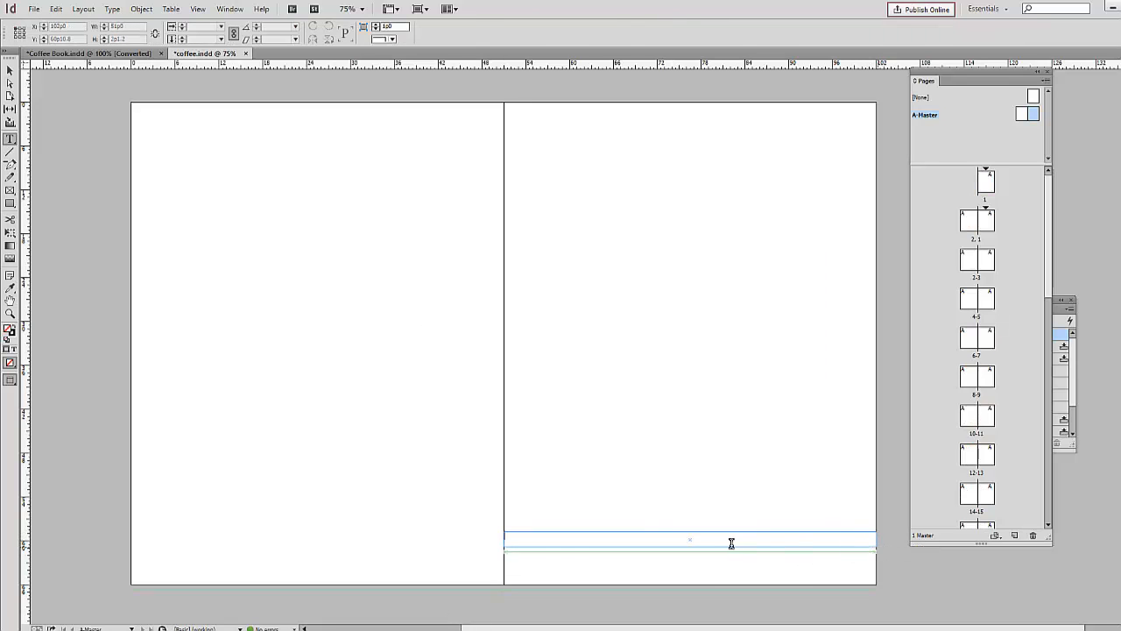
click(113, 10)
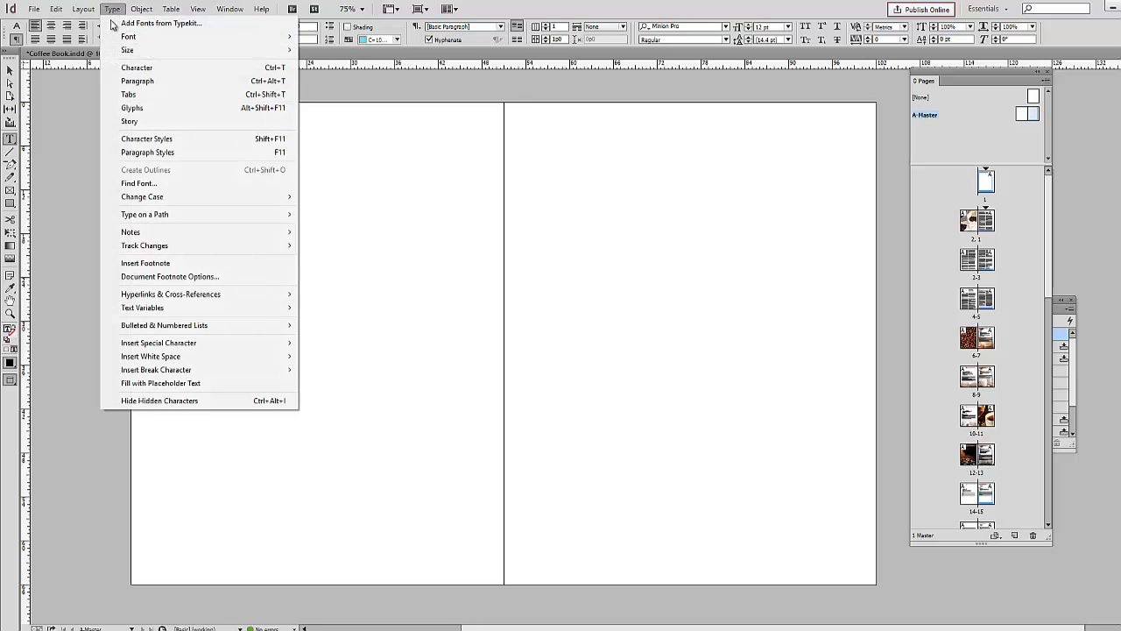
mouse_move(154, 344)
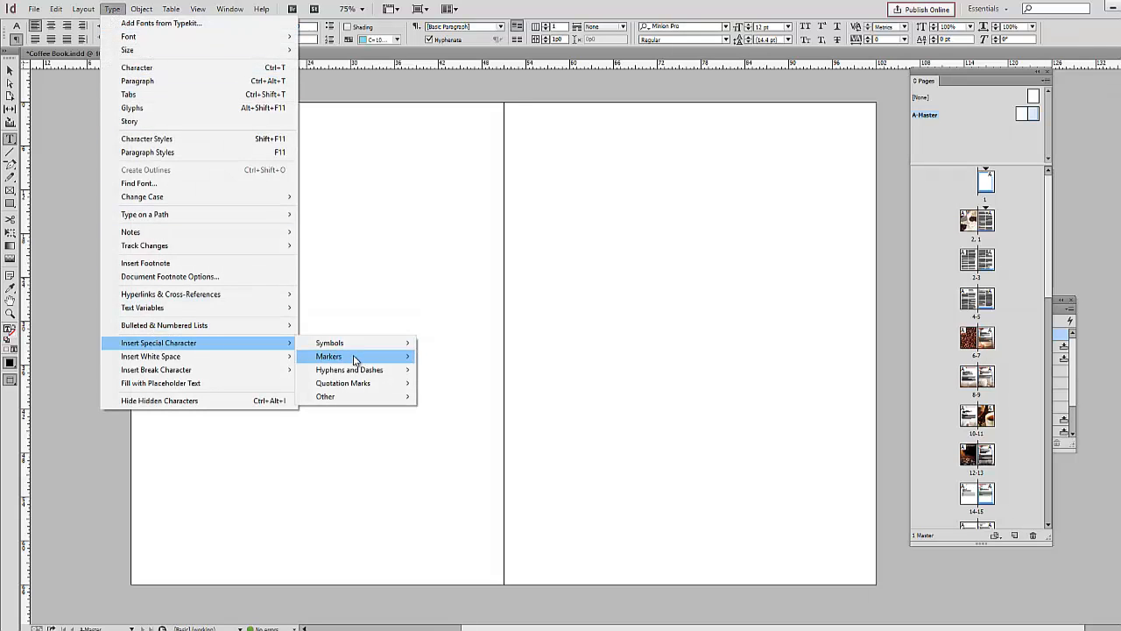
click(473, 357)
Step: Center the page number marker in its text frame and change its font
key(ctrl+a)
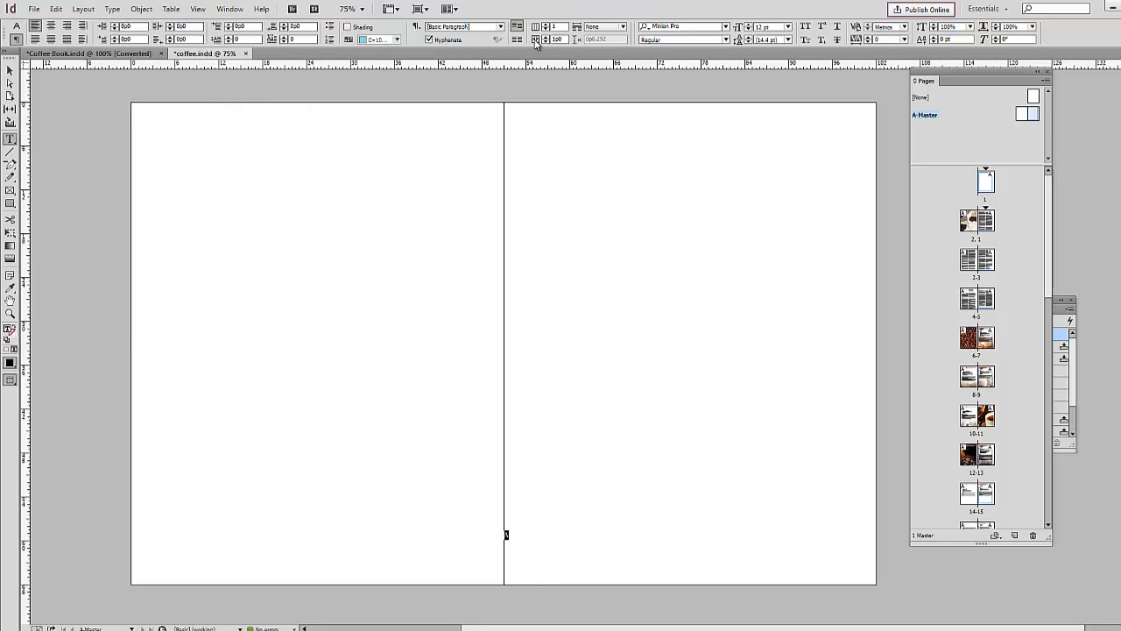
click(51, 27)
click(17, 26)
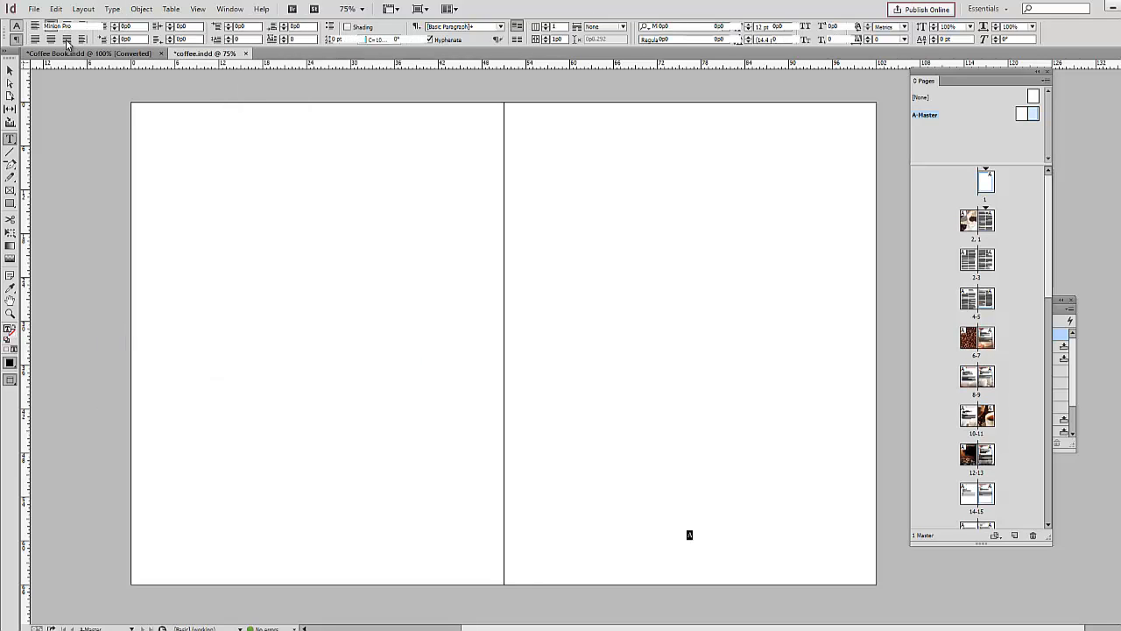
click(79, 27)
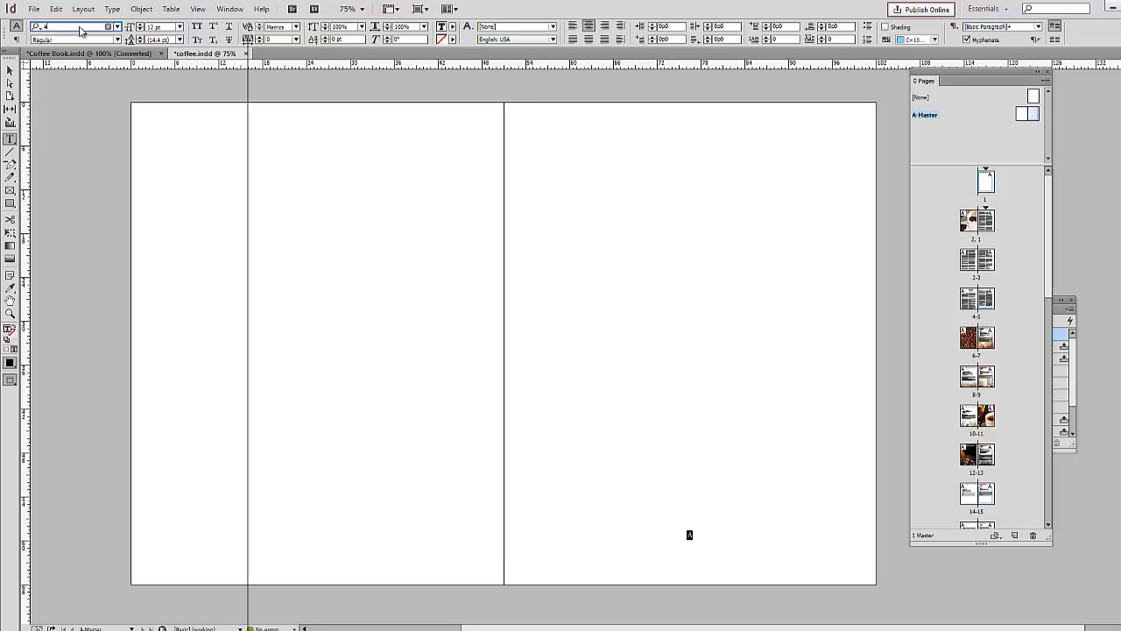
key(Escape)
Step: Duplicate the page number frame onto the left master page, move both frames slightly lower, and check the History of coffee spread
drag(715, 551, 342, 546)
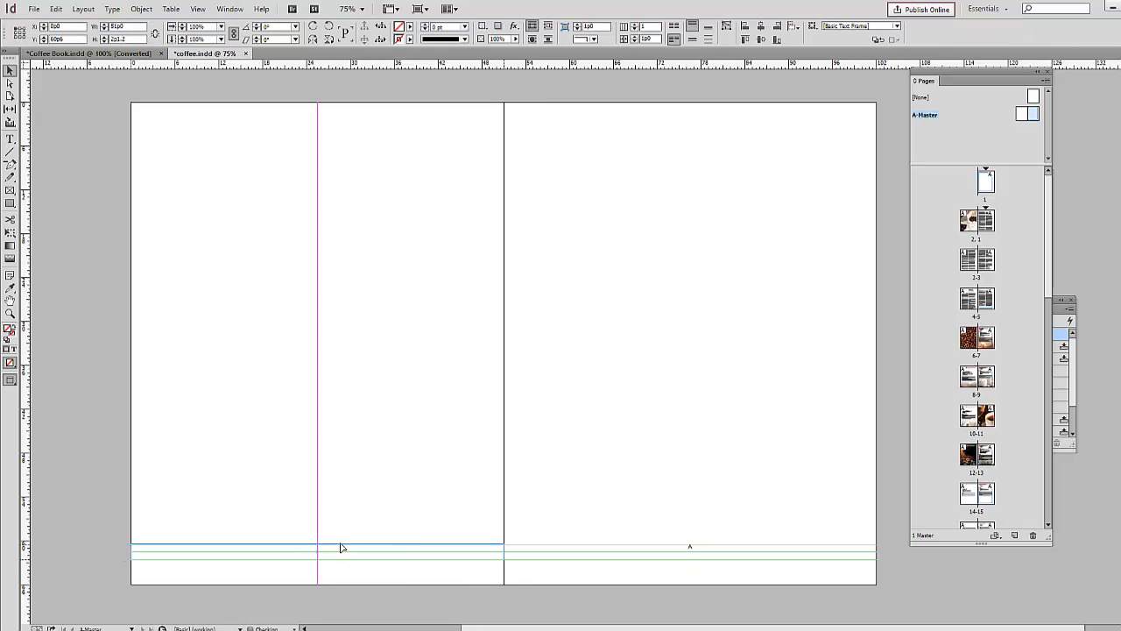
shift+click(693, 550)
drag(693, 550, 693, 559)
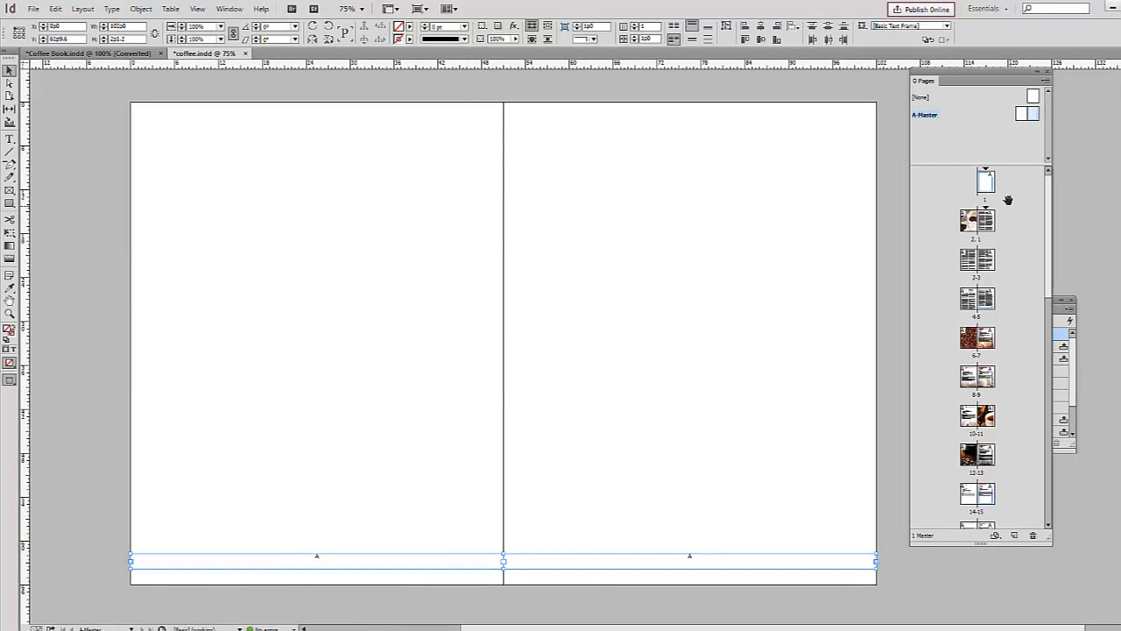
double_click(987, 223)
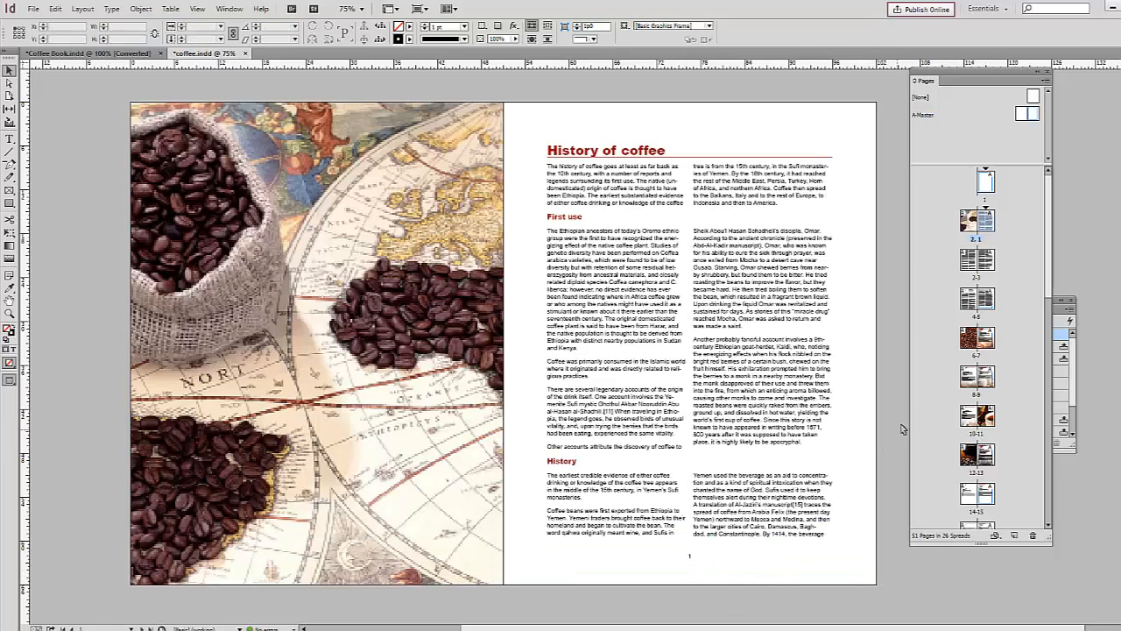
Step: Examine the header bar and its titles on the recipe pages of Coffee Book.indd, and return to coffee.indd
scroll(895, 424, down, 10)
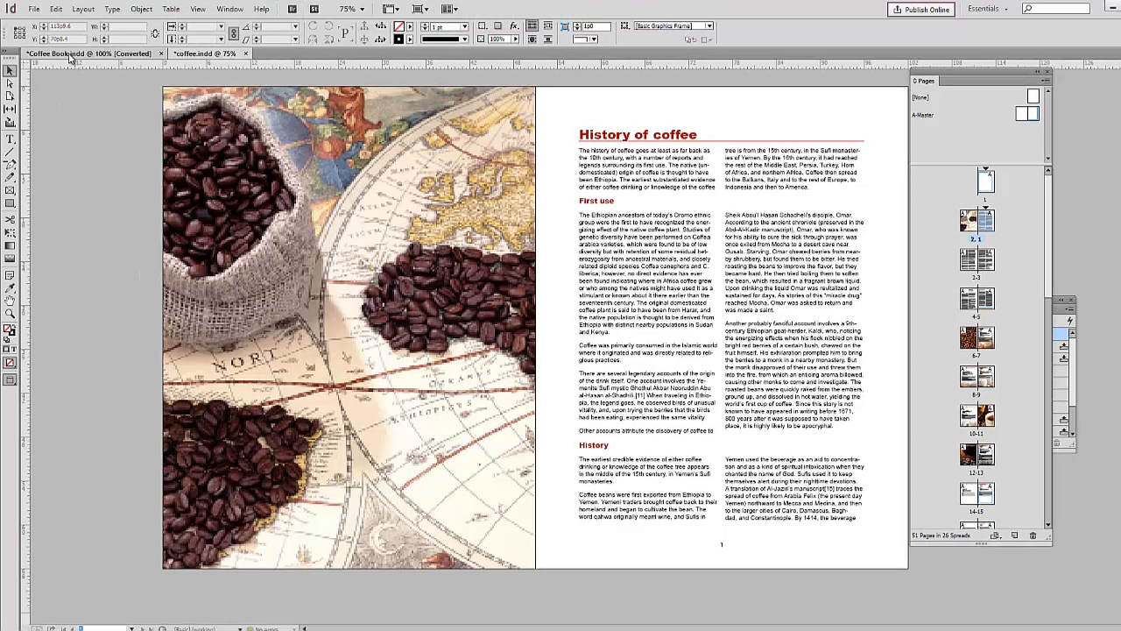
click(70, 54)
scroll(892, 250, down, 5)
scroll(893, 255, down, 5)
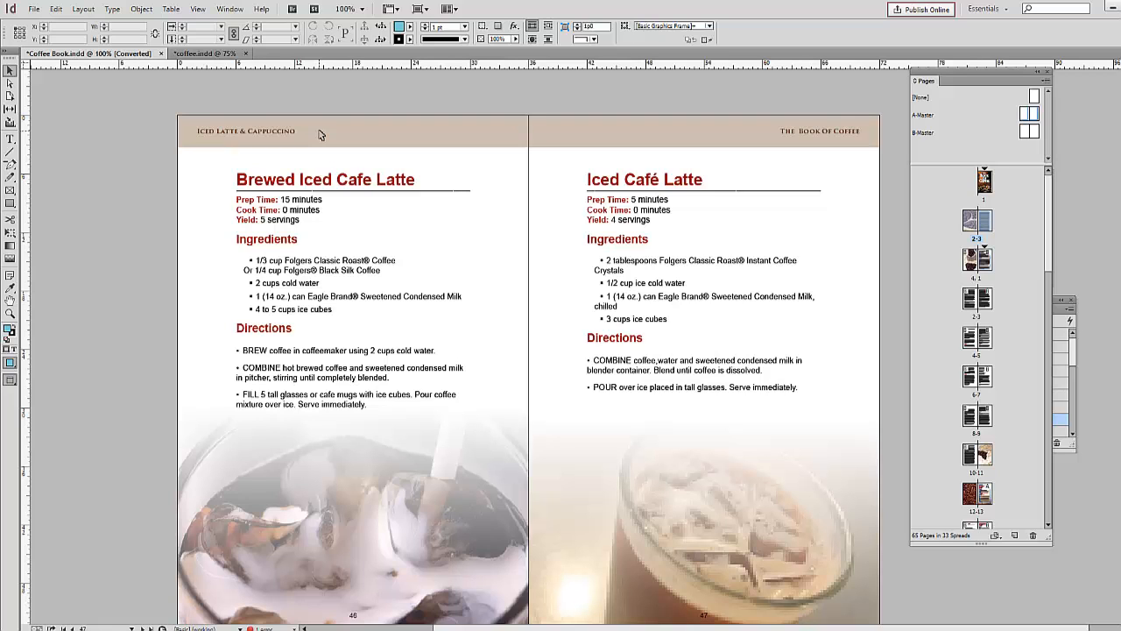
click(203, 53)
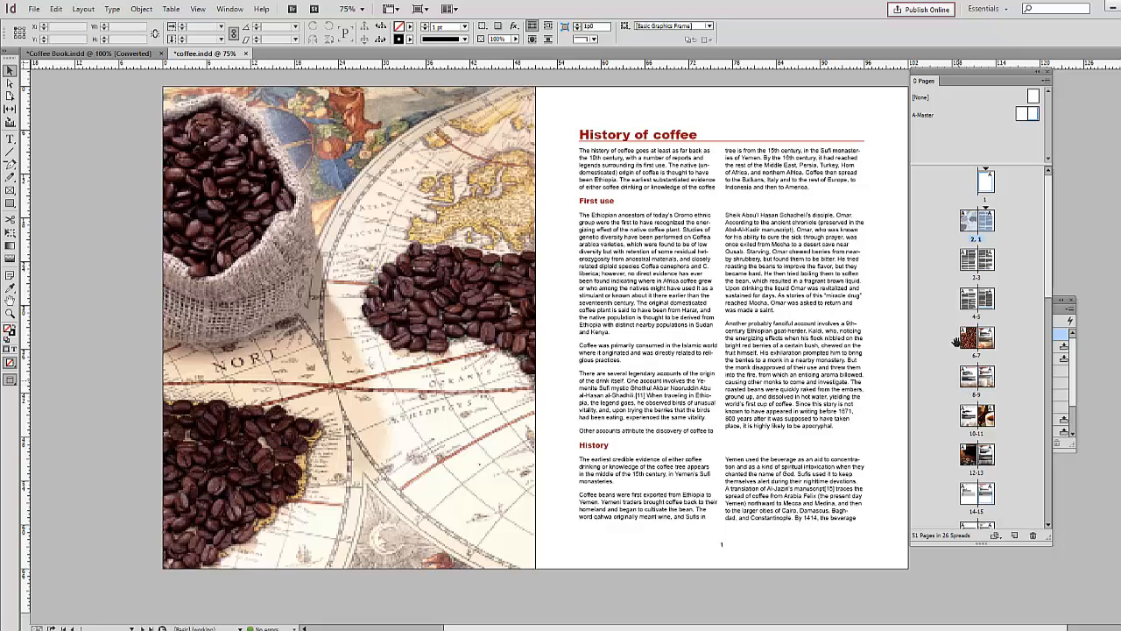
Step: Open the A-Master spread and create a new layer named "nav bar"
double_click(1030, 115)
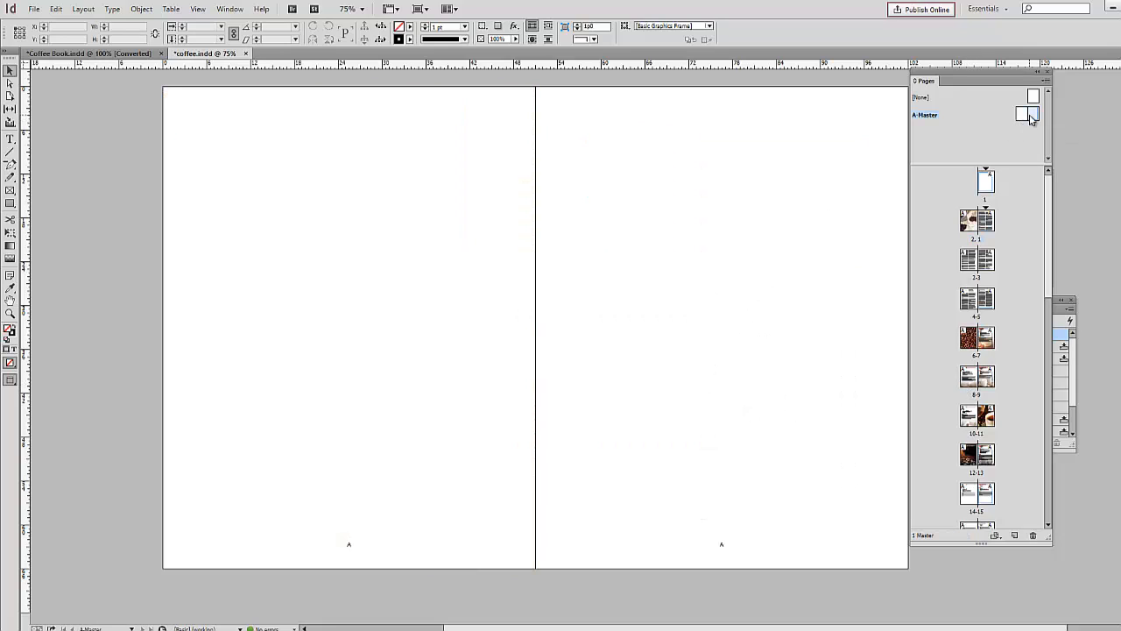
click(11, 202)
click(10, 71)
click(230, 8)
click(238, 171)
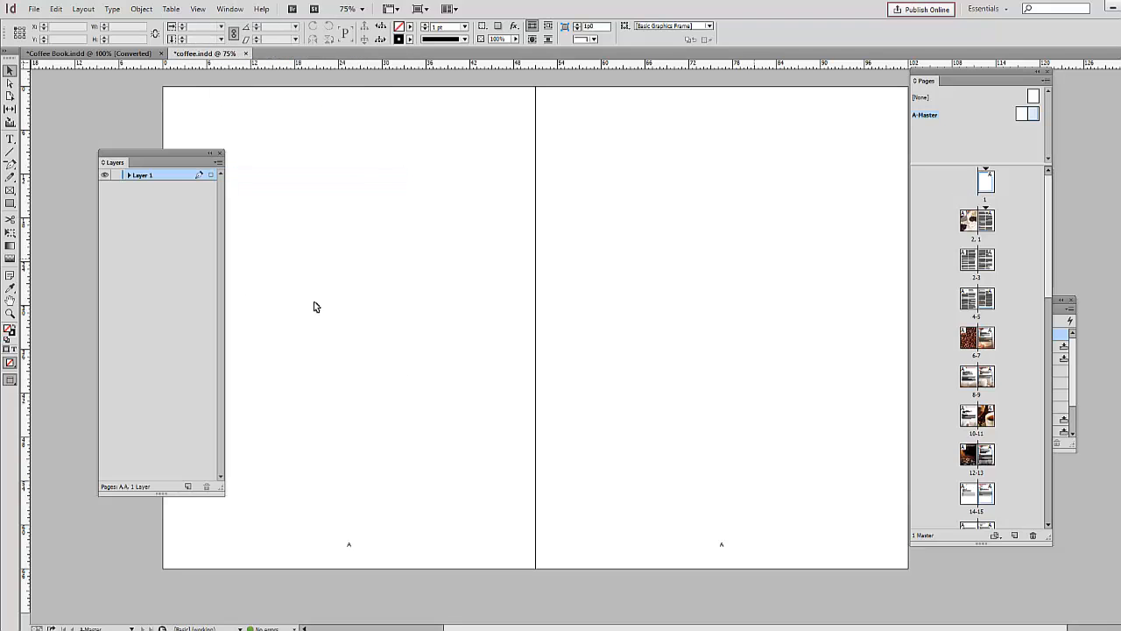
click(187, 486)
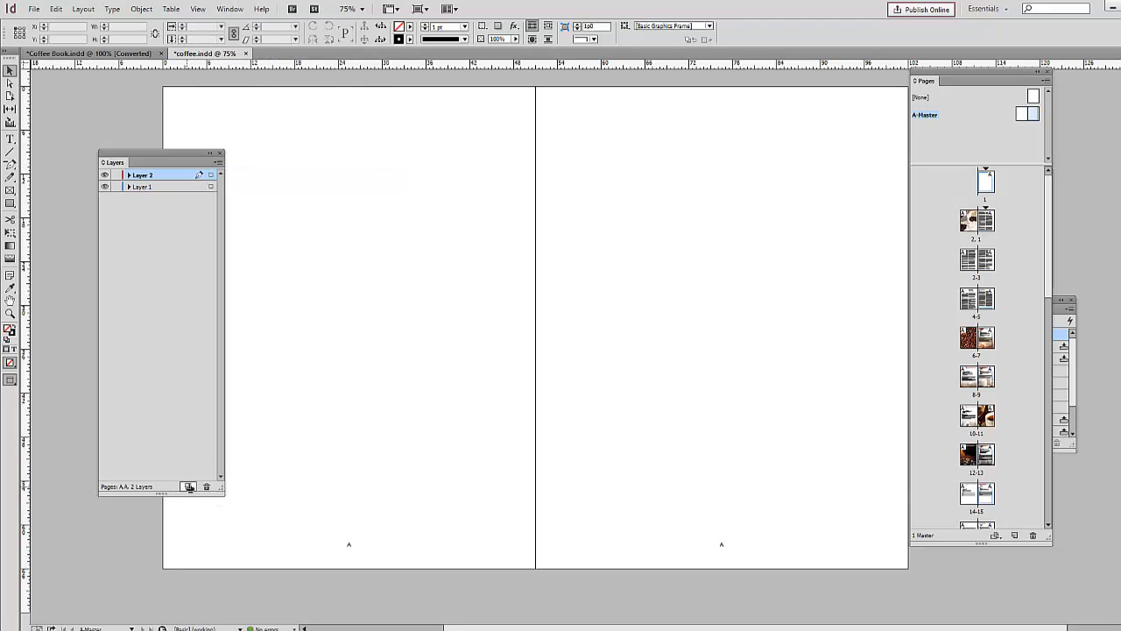
double_click(149, 175)
text(na)
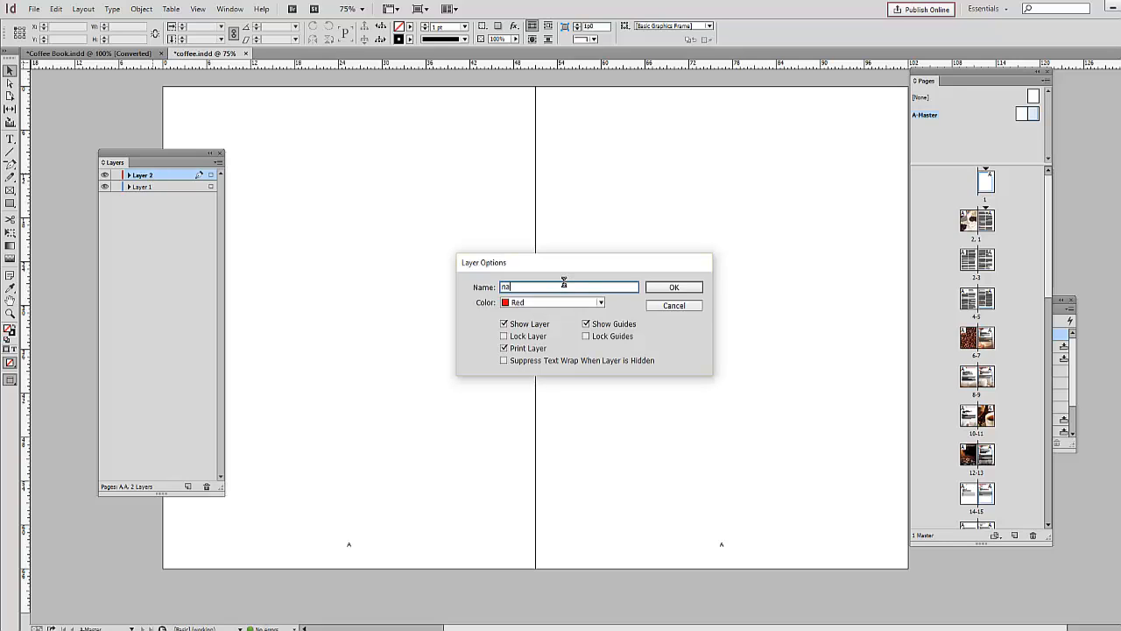
text(v bar)
key(Return)
Step: Draw a header rectangle about 102p0 by 5p3.6 across the top of both master pages
click(10, 203)
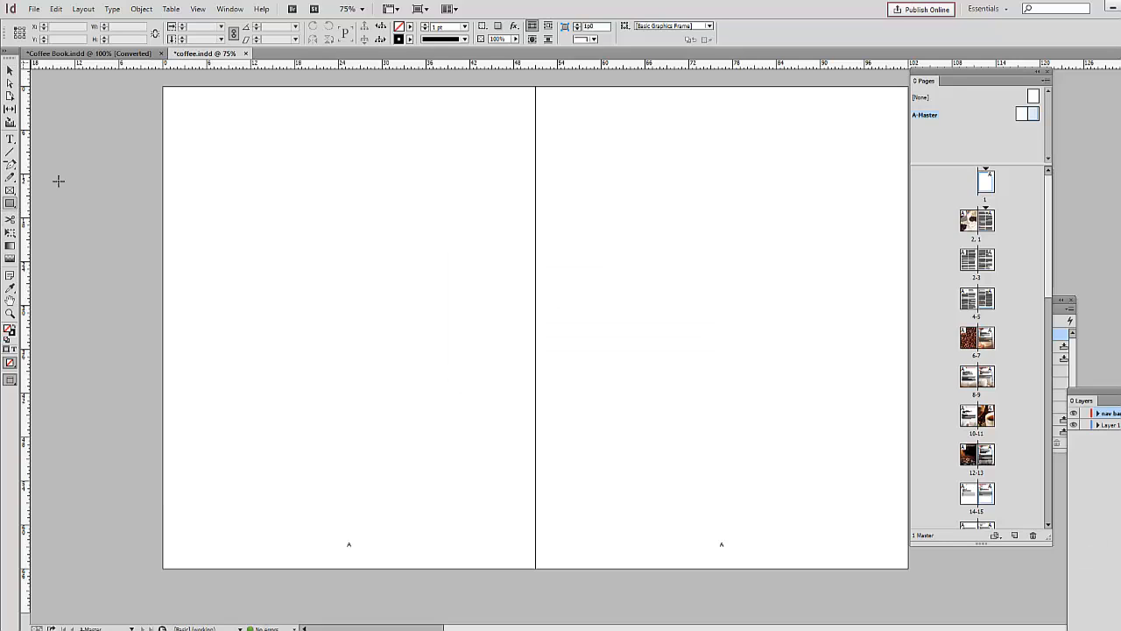
drag(161, 87, 909, 125)
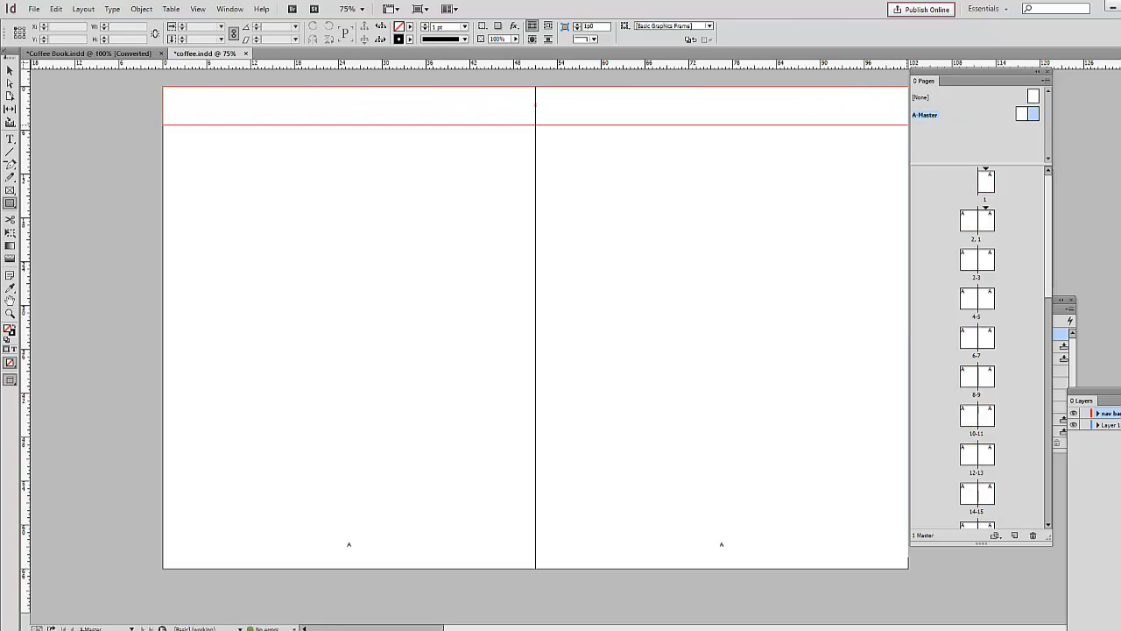
click(9, 70)
Step: Fill the header rectangle with a new brown CMYK swatch using 16% cyan, 38% yellow and 36% black, with moderate magenta
click(409, 30)
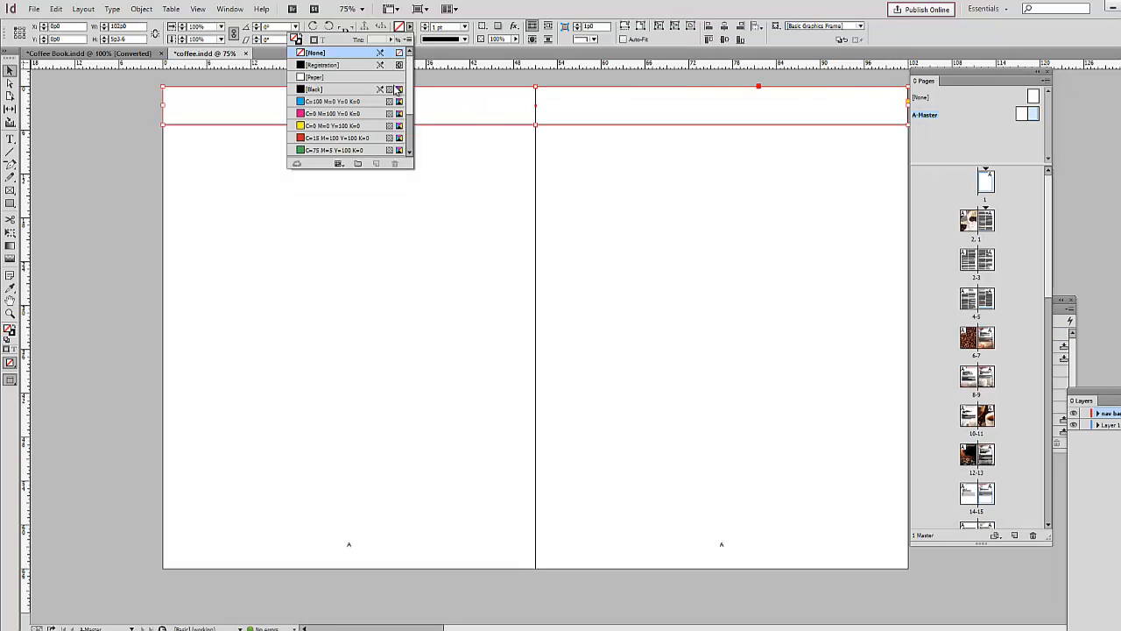
click(408, 40)
click(480, 42)
click(536, 312)
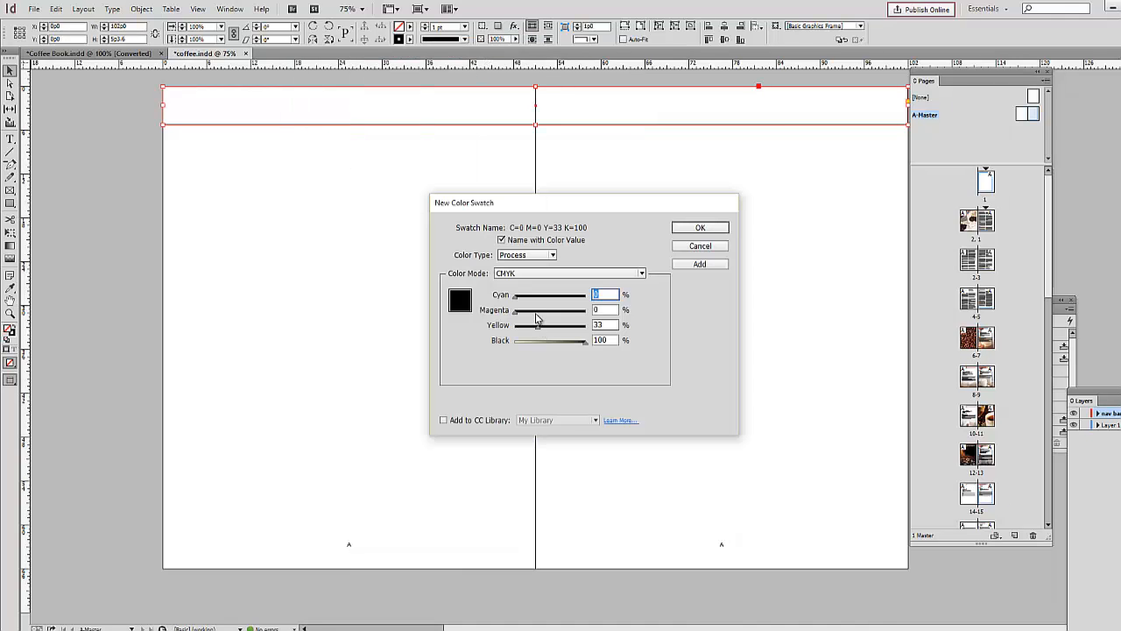
click(538, 327)
click(540, 341)
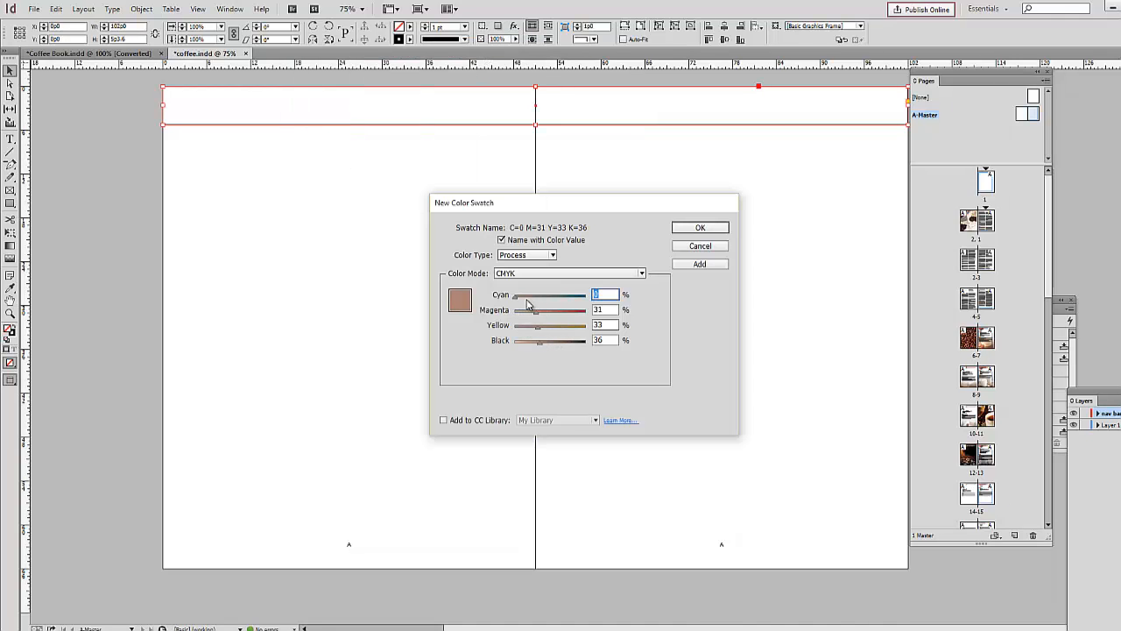
click(526, 297)
click(542, 327)
click(560, 313)
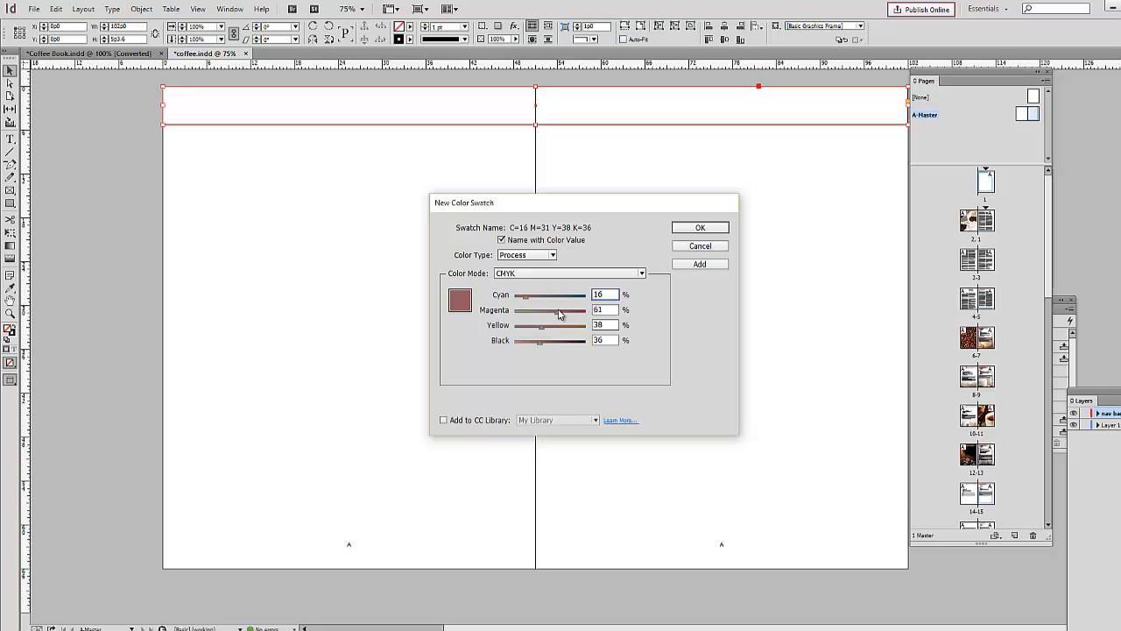
click(544, 312)
click(690, 231)
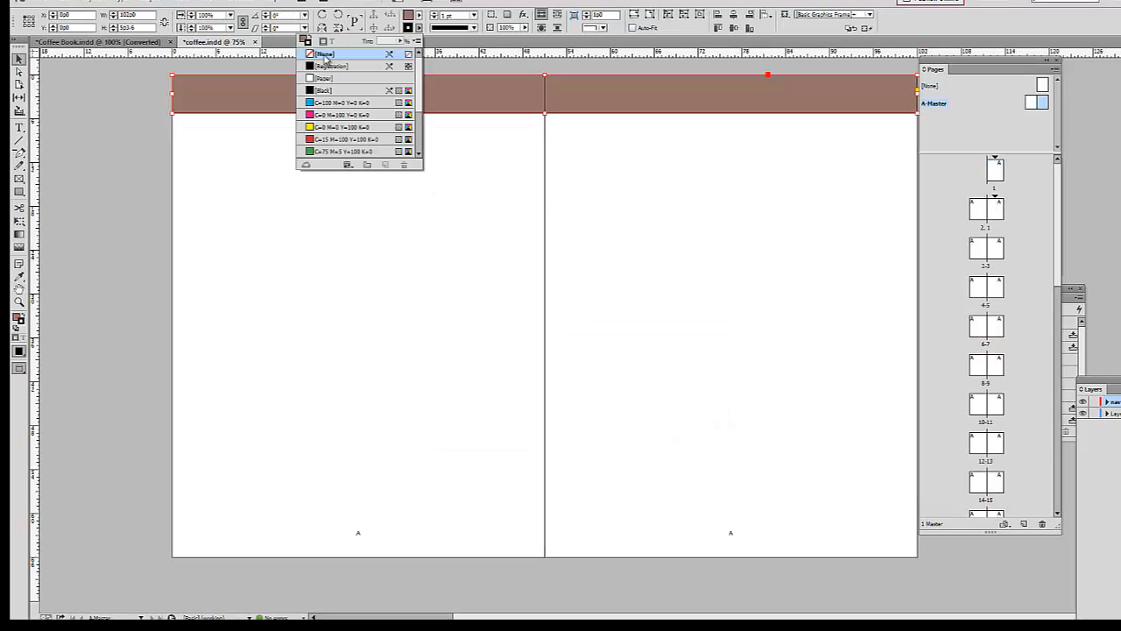
Step: Remove the header rectangle's stroke and lower its opacity to 53%
click(325, 55)
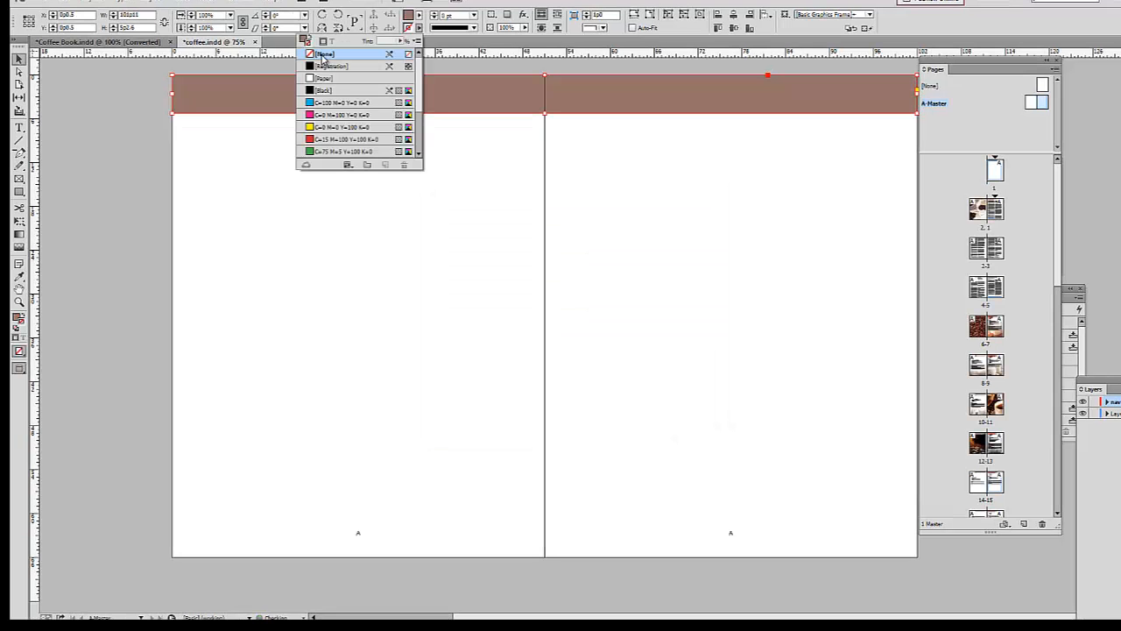
click(526, 28)
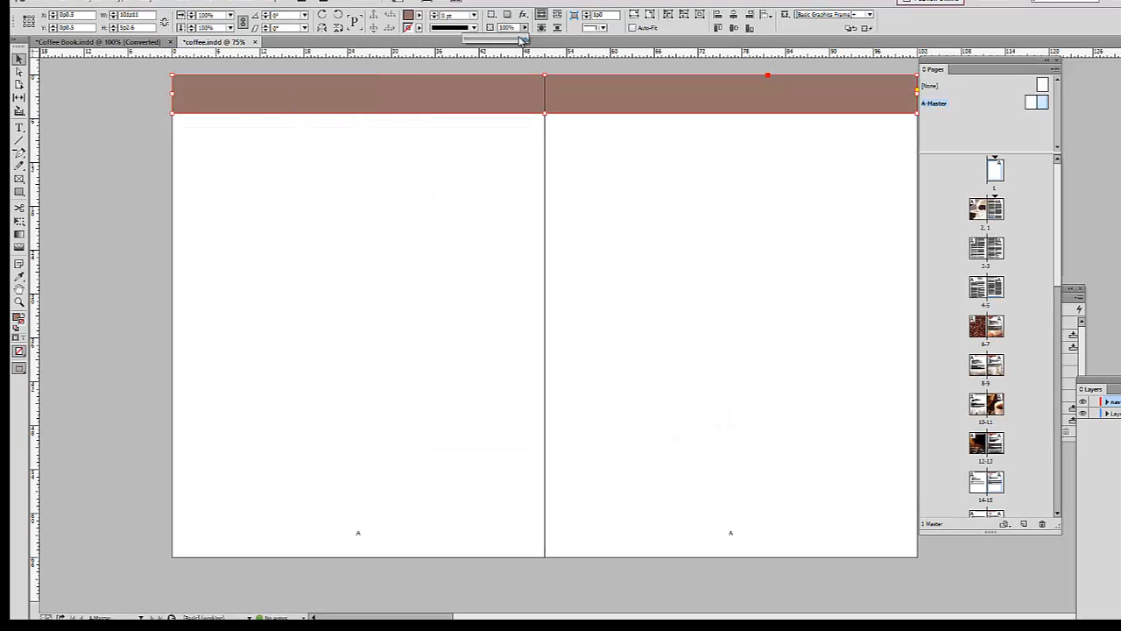
drag(523, 40, 499, 44)
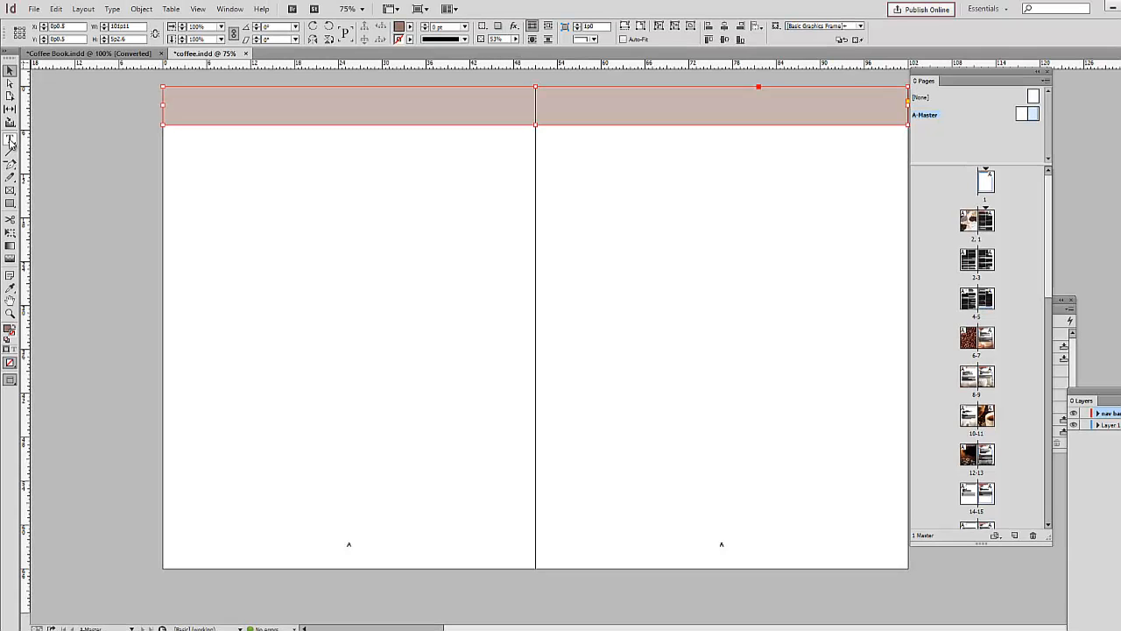
Step: Add a text frame about 29p6 by 2p1.2 to the left page's header bar and set the Running Header variable to use the Chapter style
key(t)
drag(179, 96, 400, 114)
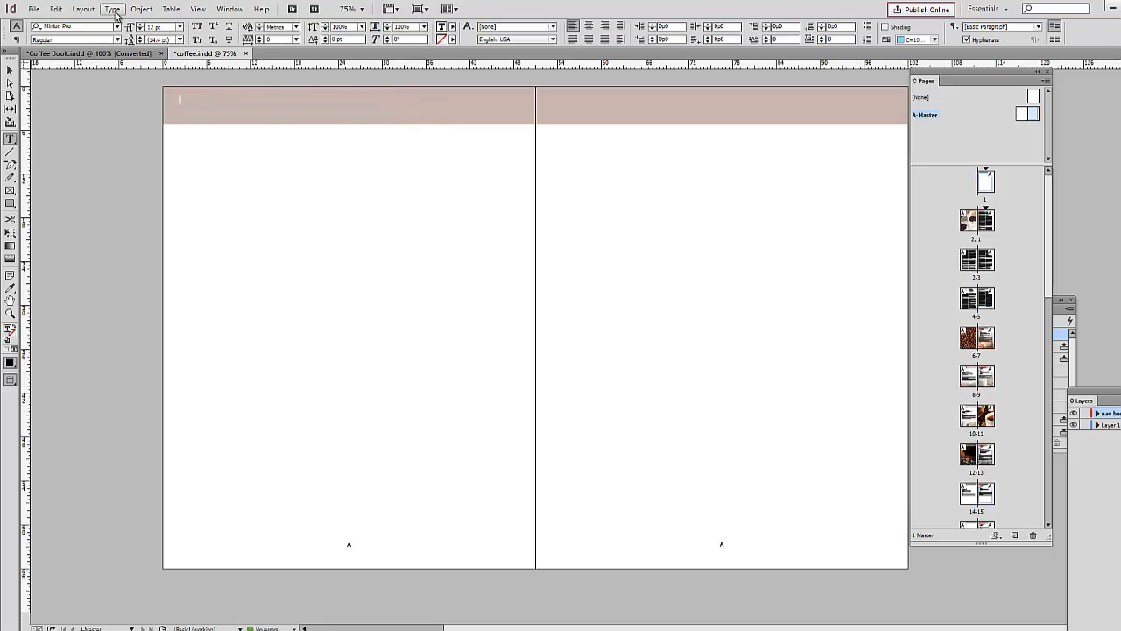
click(113, 10)
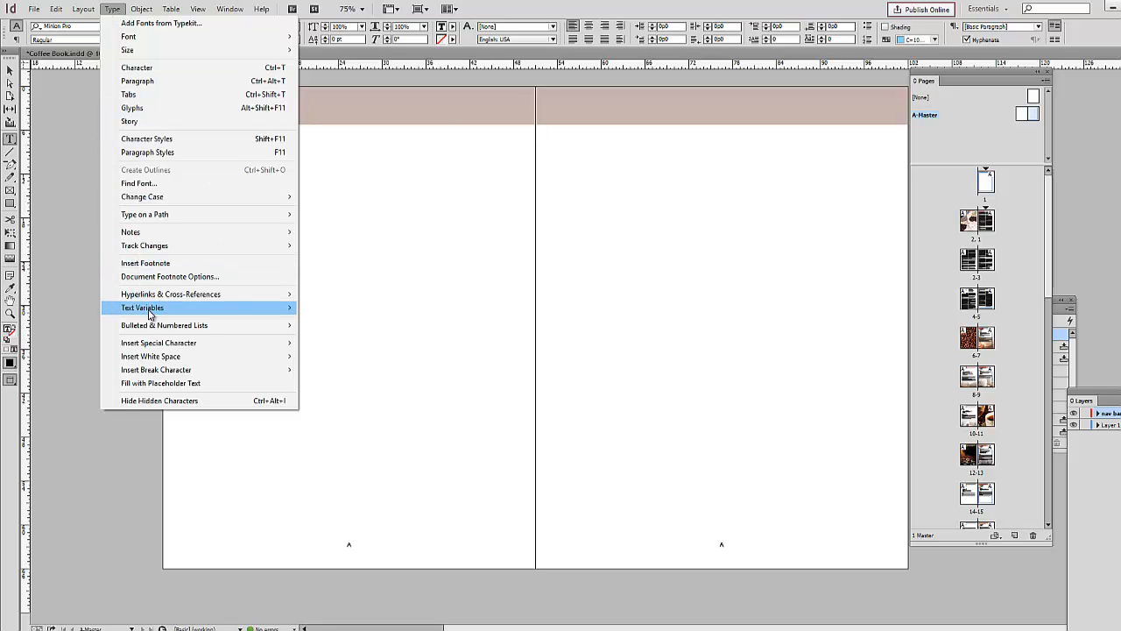
mouse_move(148, 313)
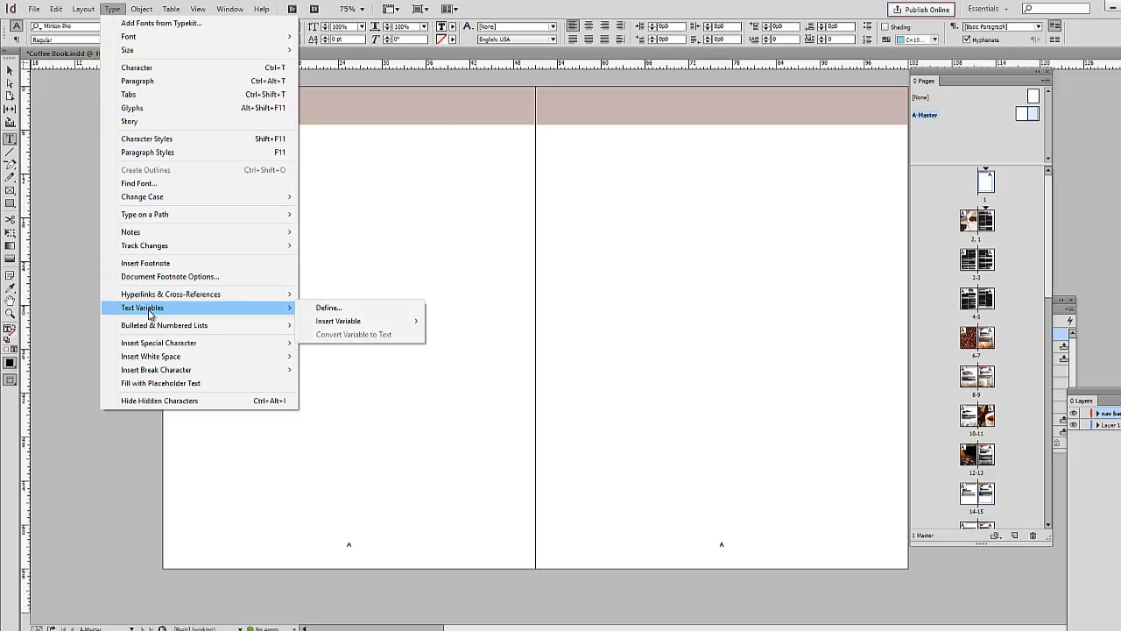
click(330, 310)
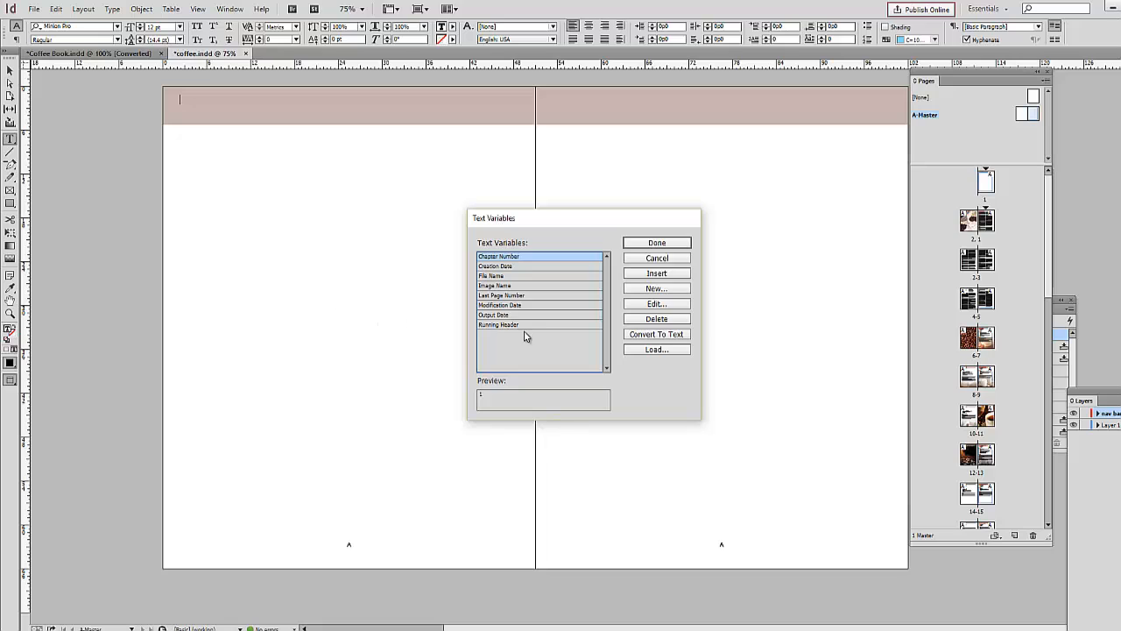
click(512, 325)
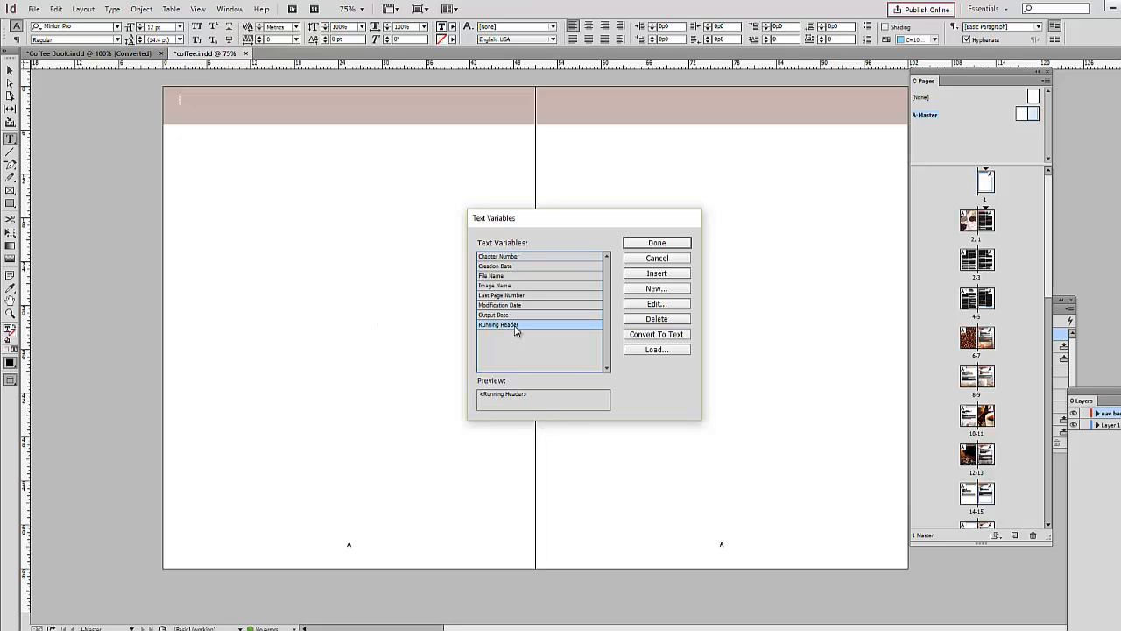
click(656, 304)
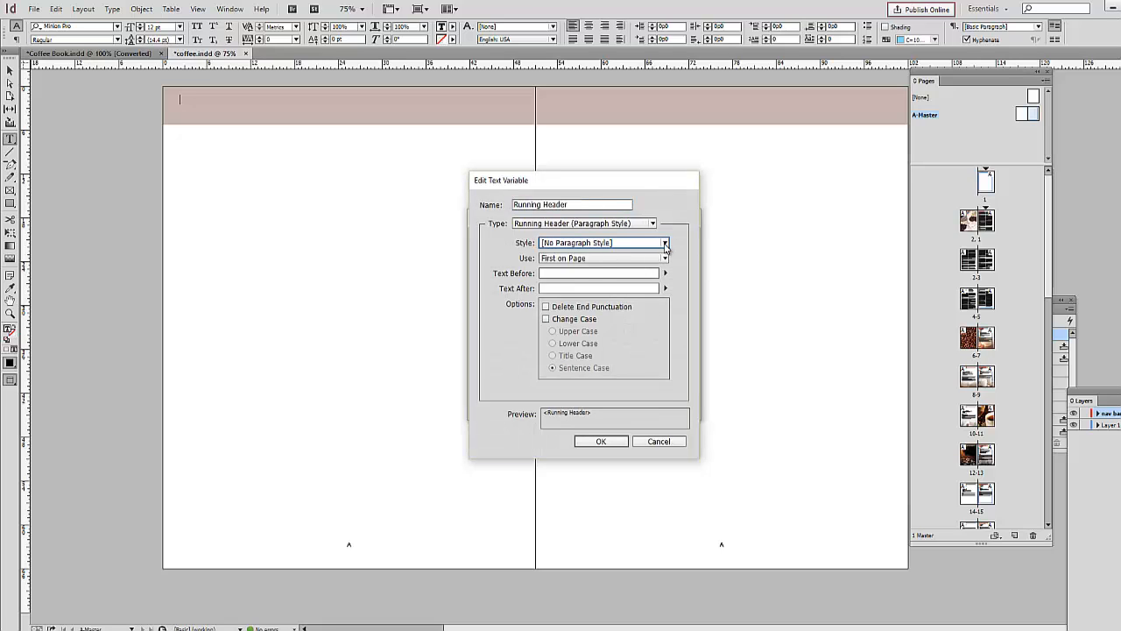
click(665, 244)
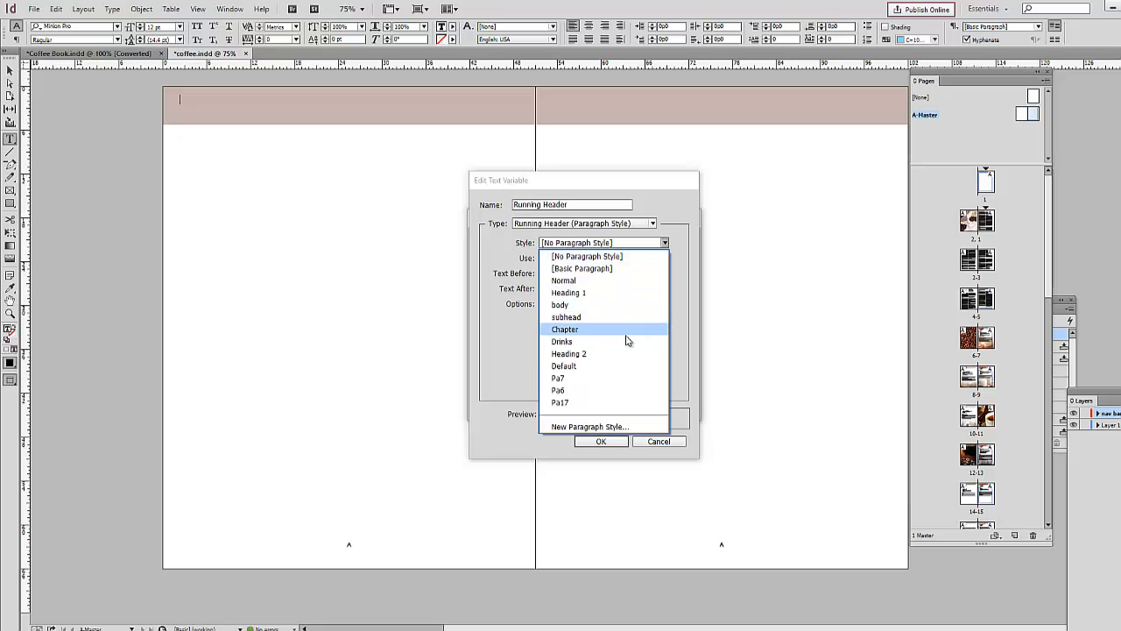
click(591, 331)
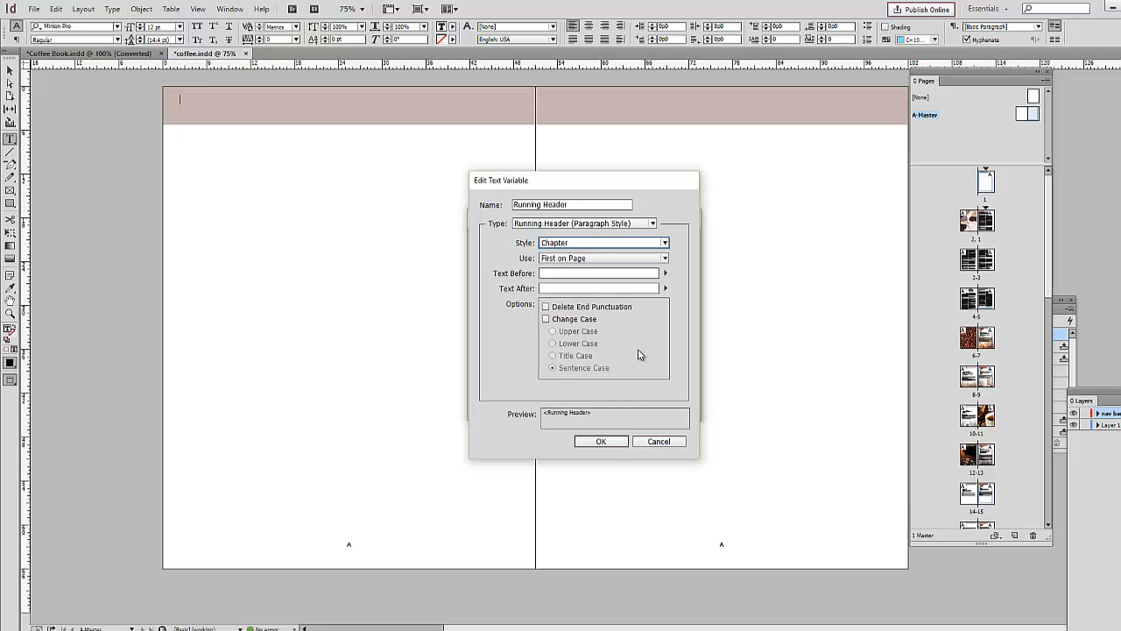
click(605, 442)
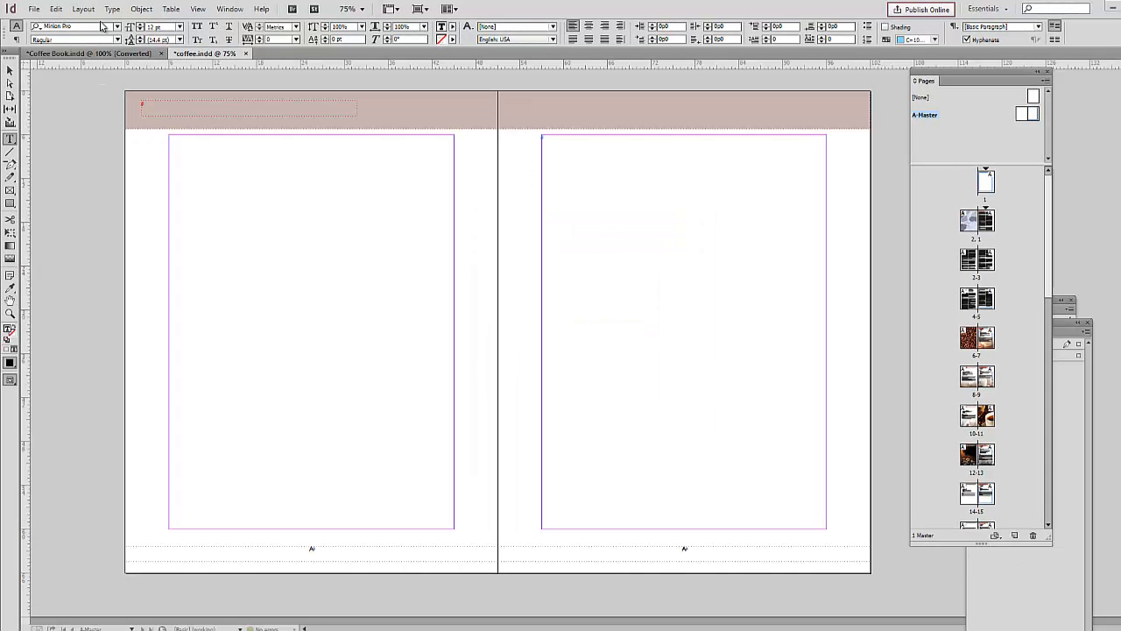
Step: Insert the Running Header text variable into the text frame on the left master page's header bar
click(112, 10)
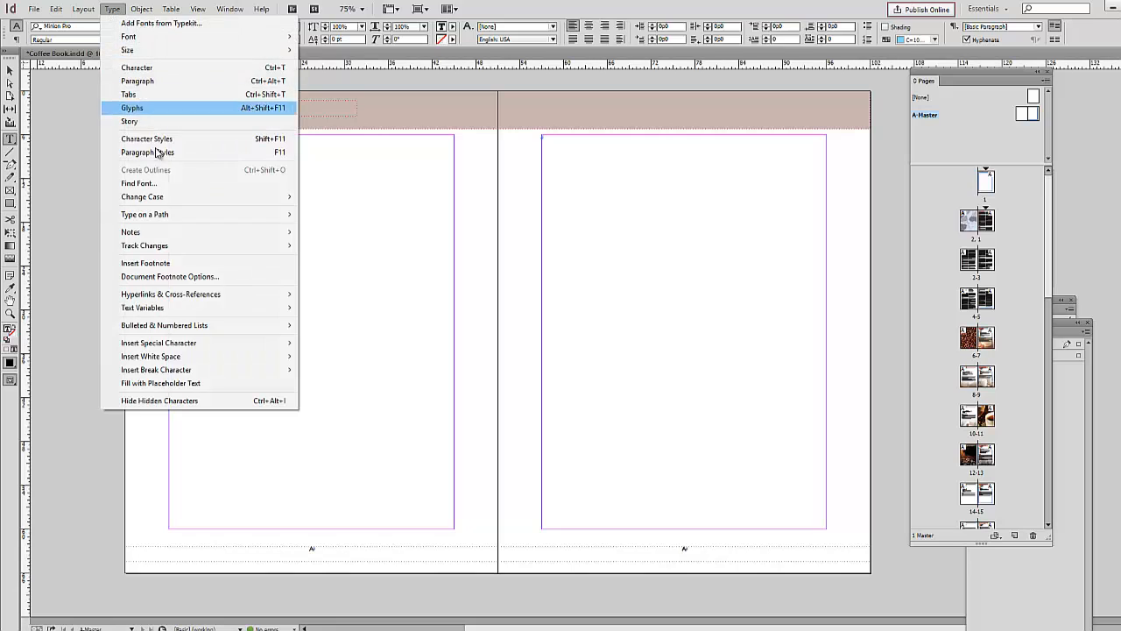
mouse_move(285, 309)
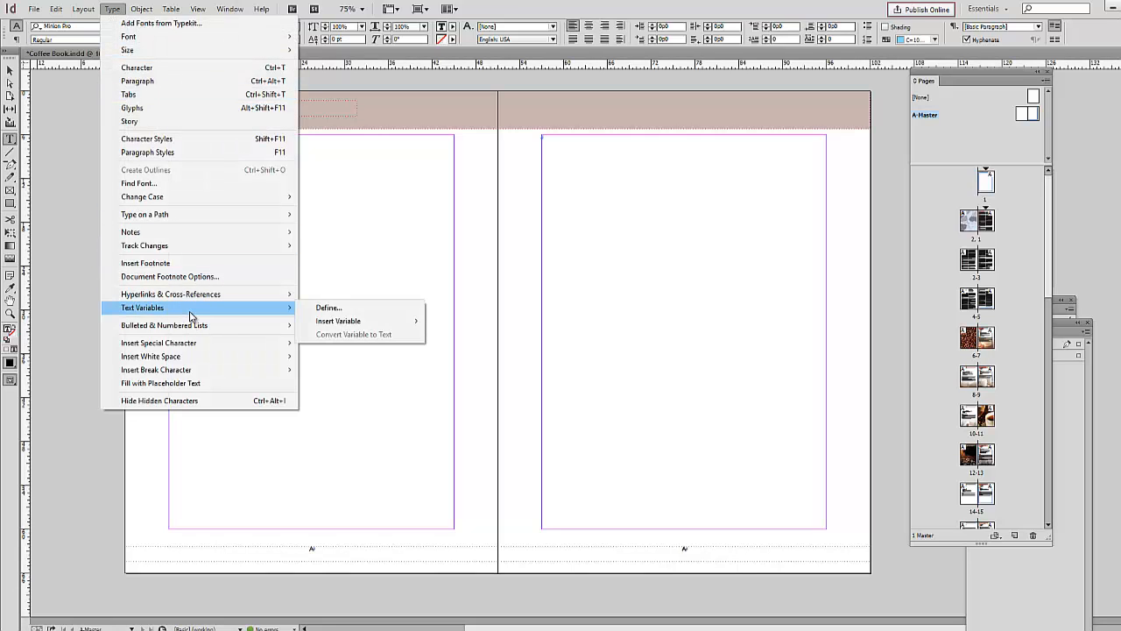
mouse_move(338, 325)
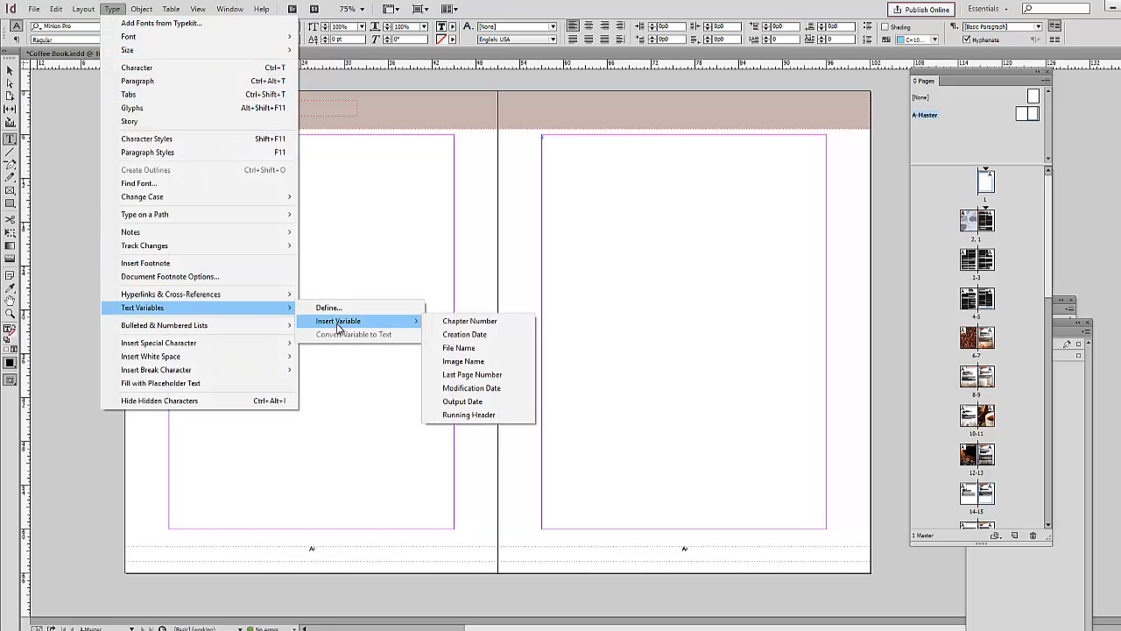
click(487, 416)
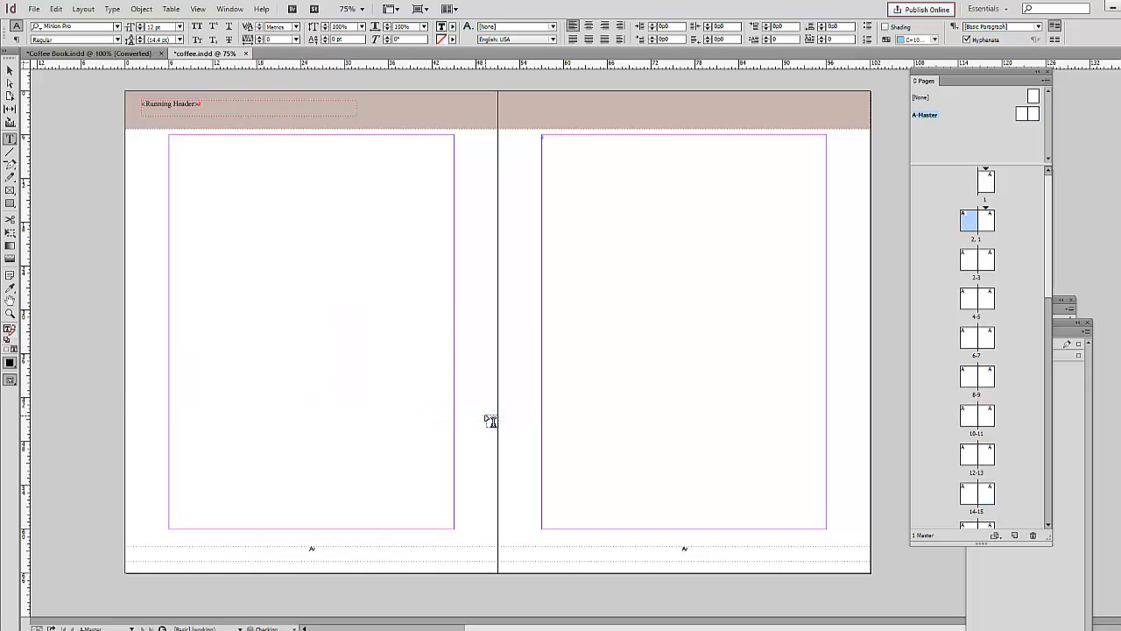
Step: Change the running header text to Arial and nudge its frame slightly down within the header bar
drag(204, 104, 139, 103)
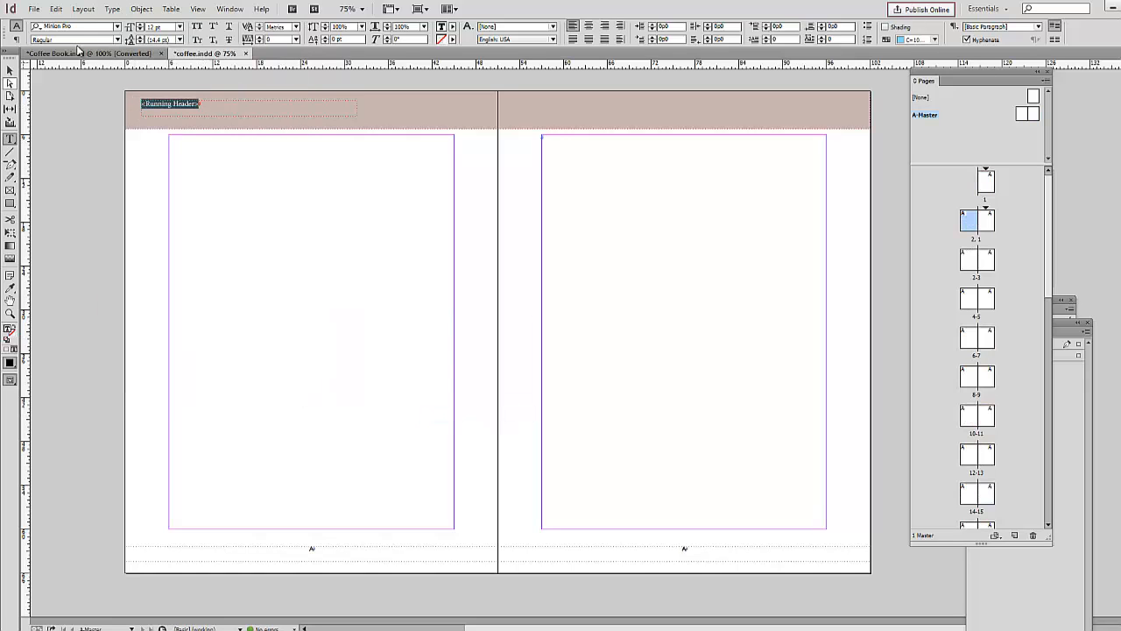
click(96, 25)
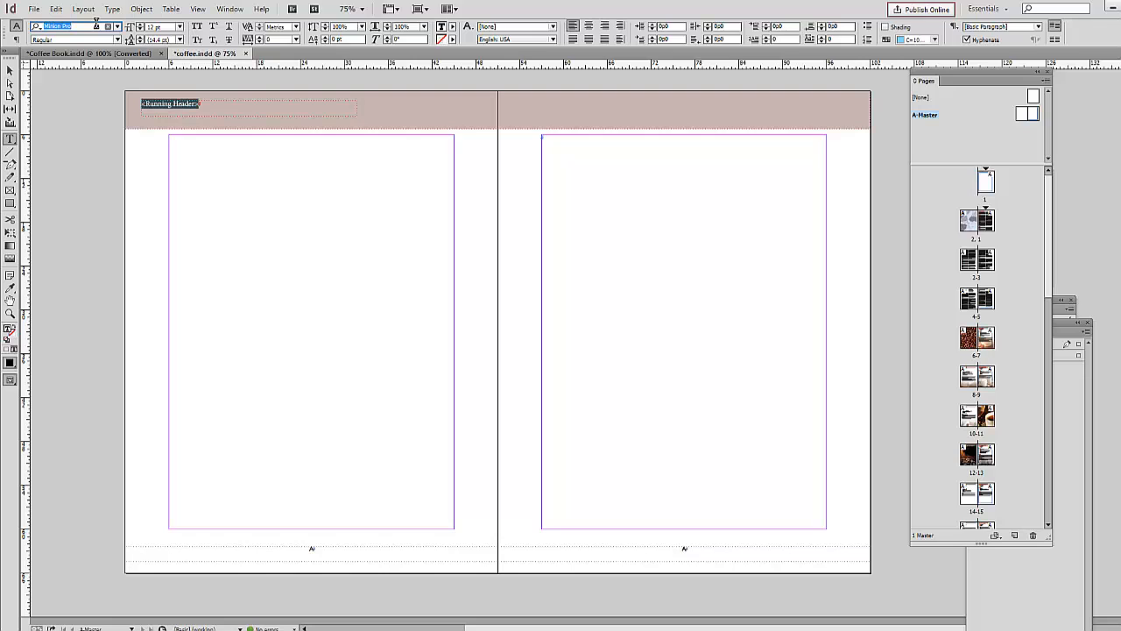
text(arial)
key(Return)
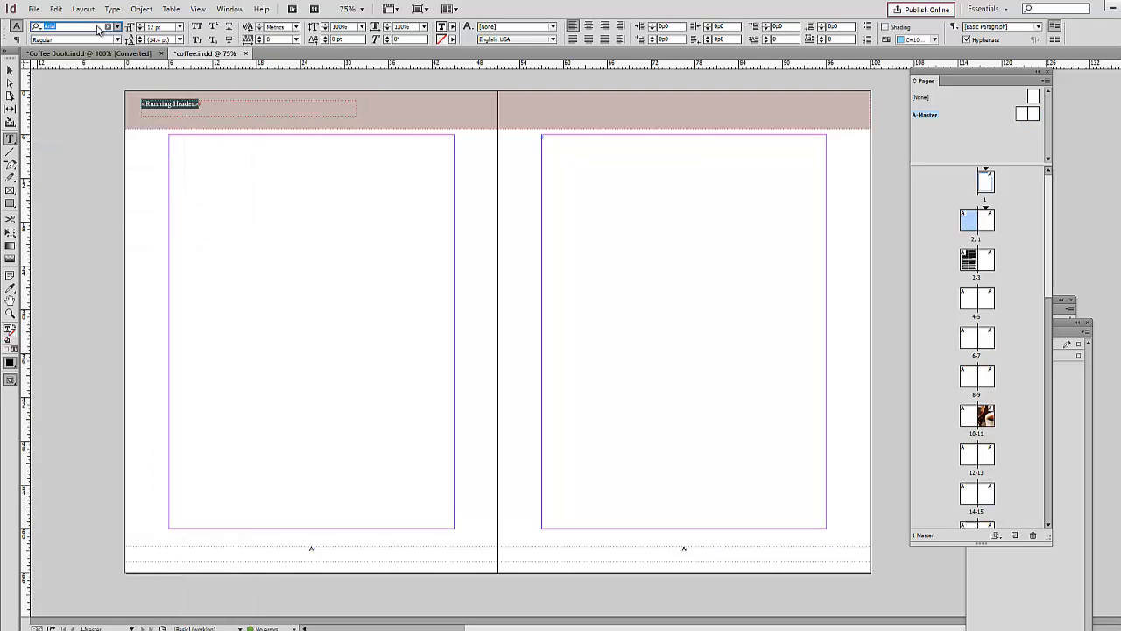
key(Escape)
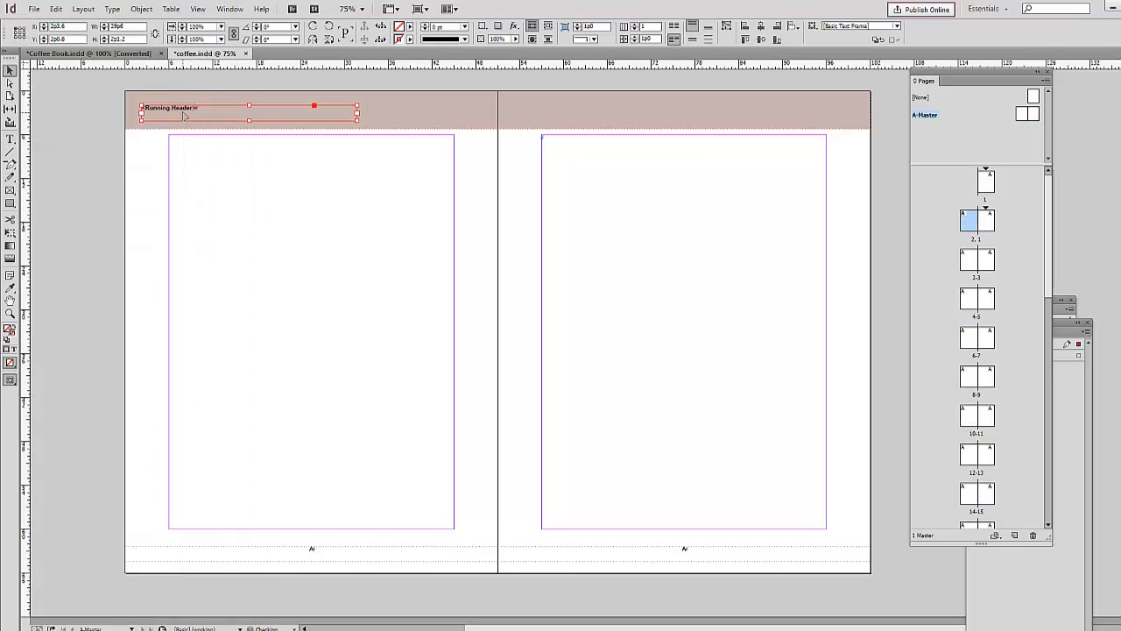
key(Down)
key(Down)
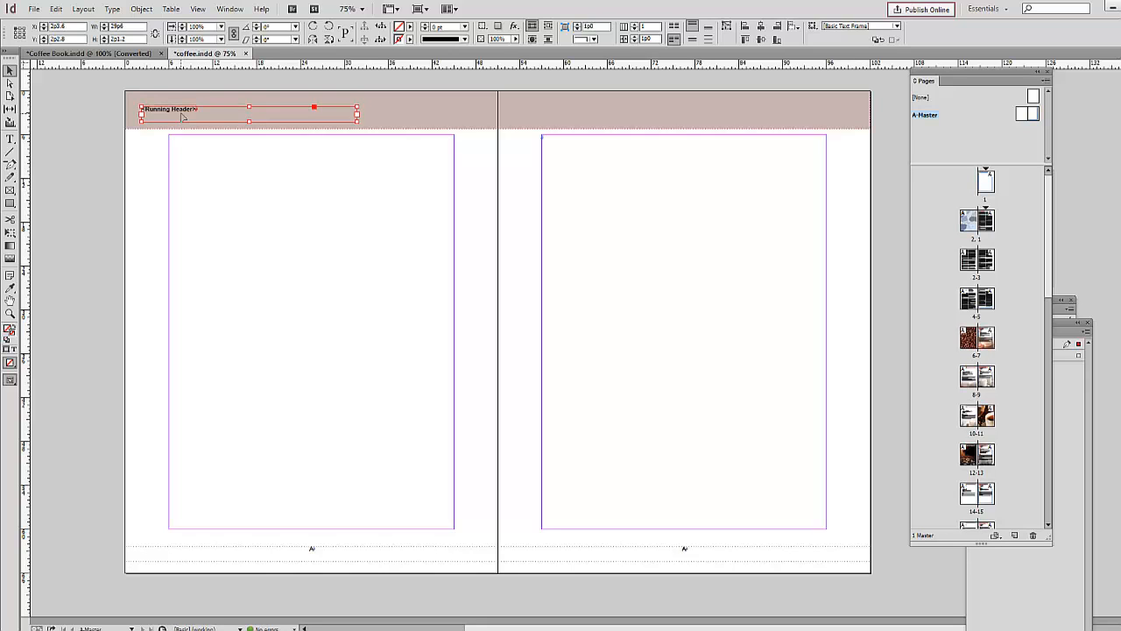
click(84, 184)
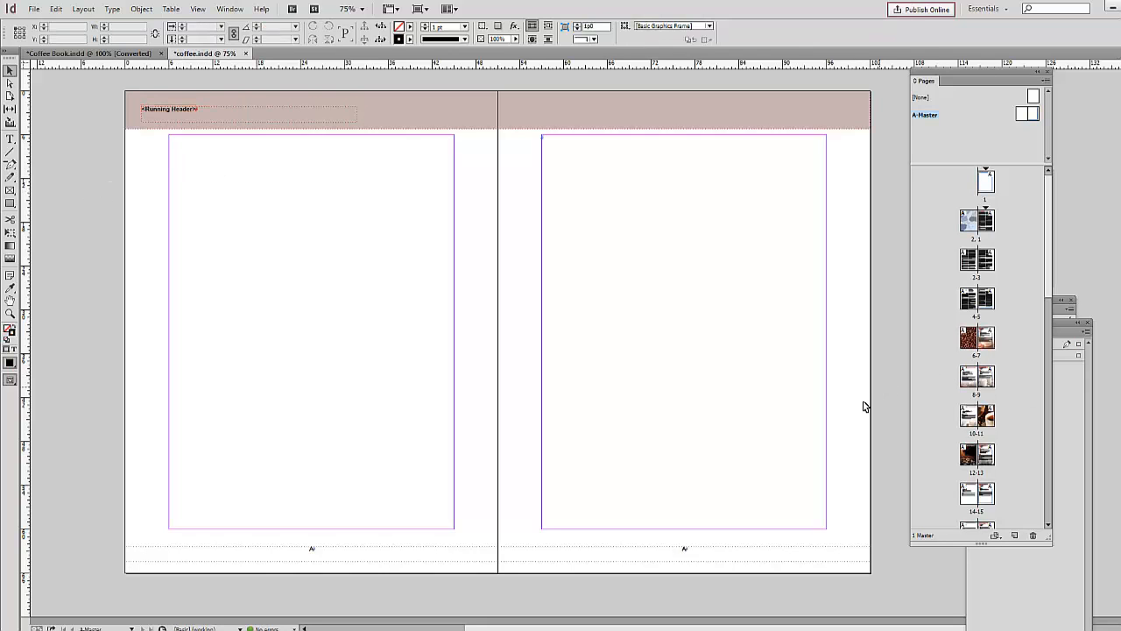
Step: Check the chapter titles in the header bar from spread 8-9 through the Mocha & Macchiato opening spread
double_click(973, 377)
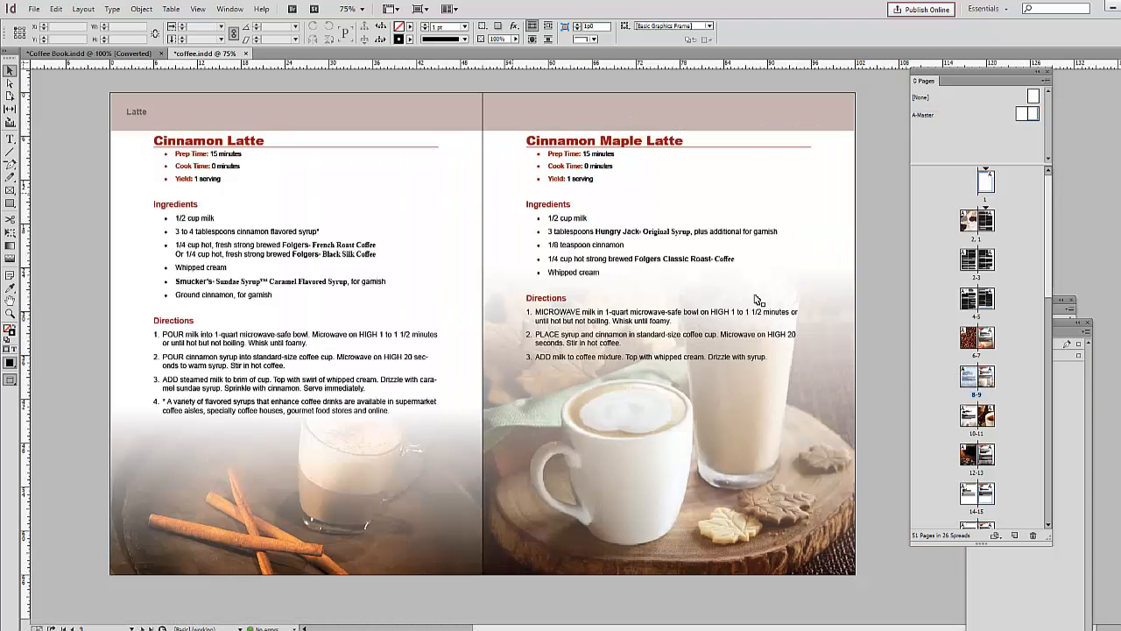
scroll(873, 210, down, 5)
scroll(876, 214, down, 7)
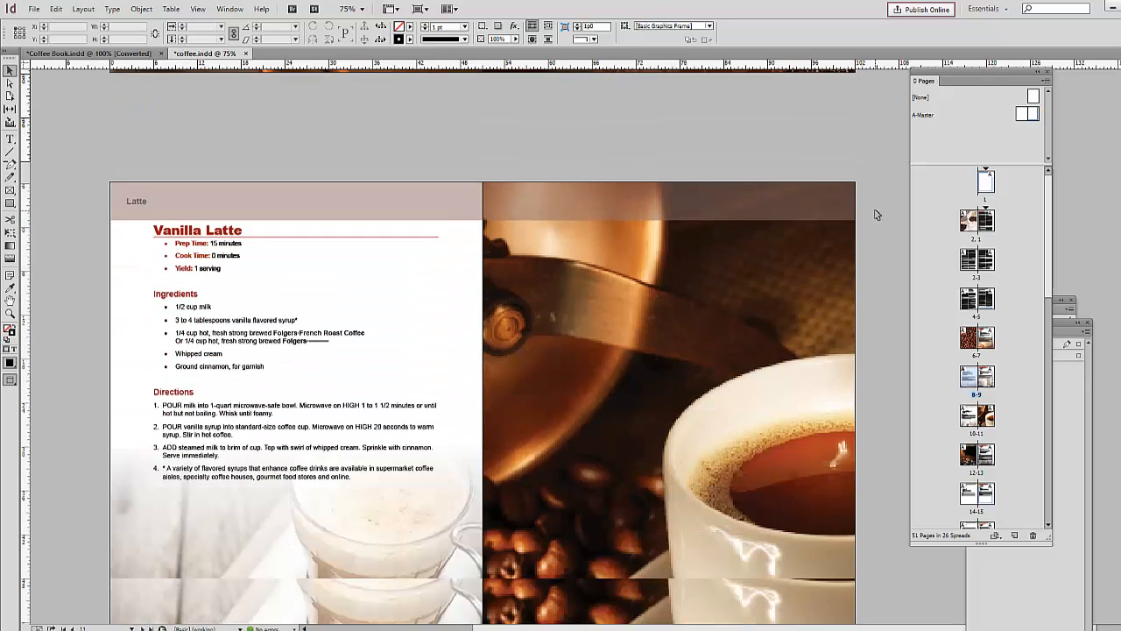
scroll(876, 214, down, 3)
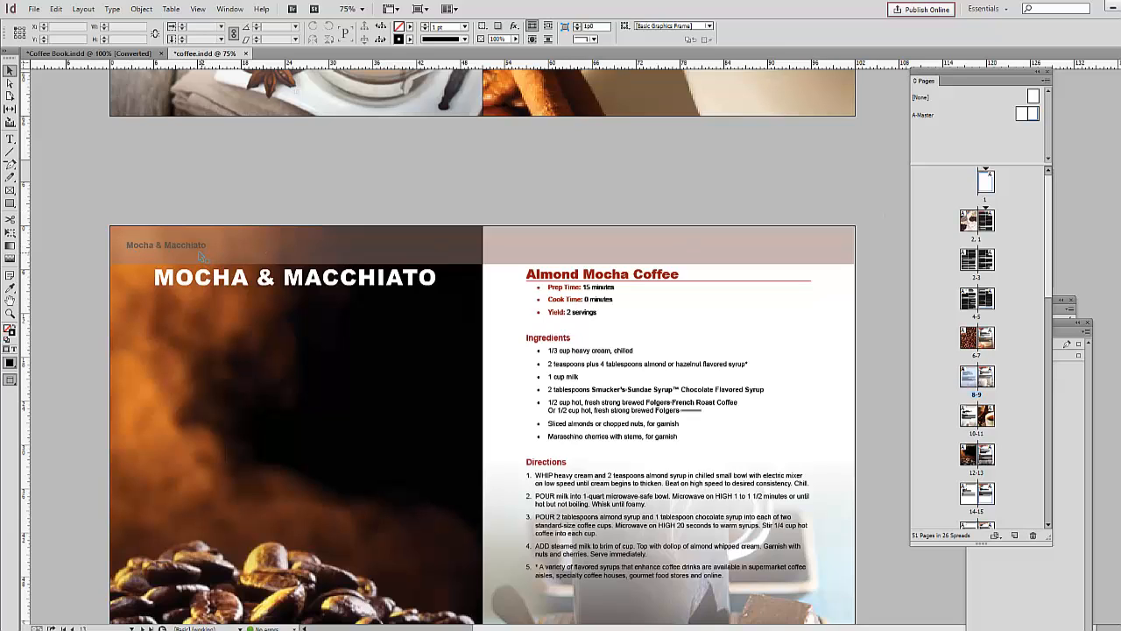
scroll(877, 278, down, 2)
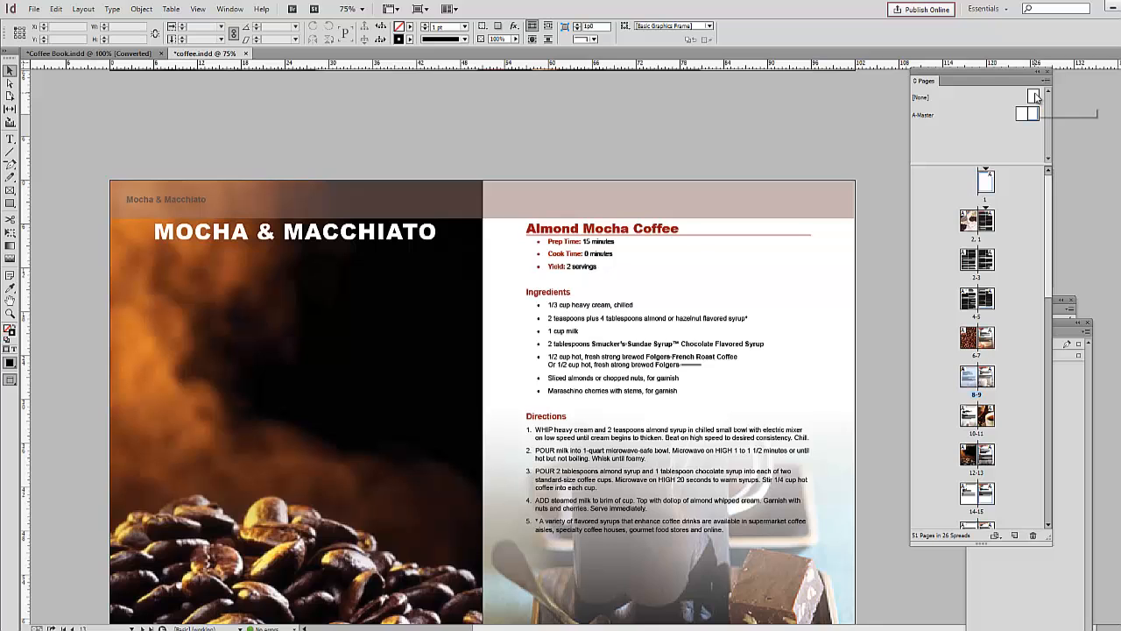
Step: Try to apply the [None] master to page 6, the left page of the coffee-bean spread
drag(1034, 98, 969, 338)
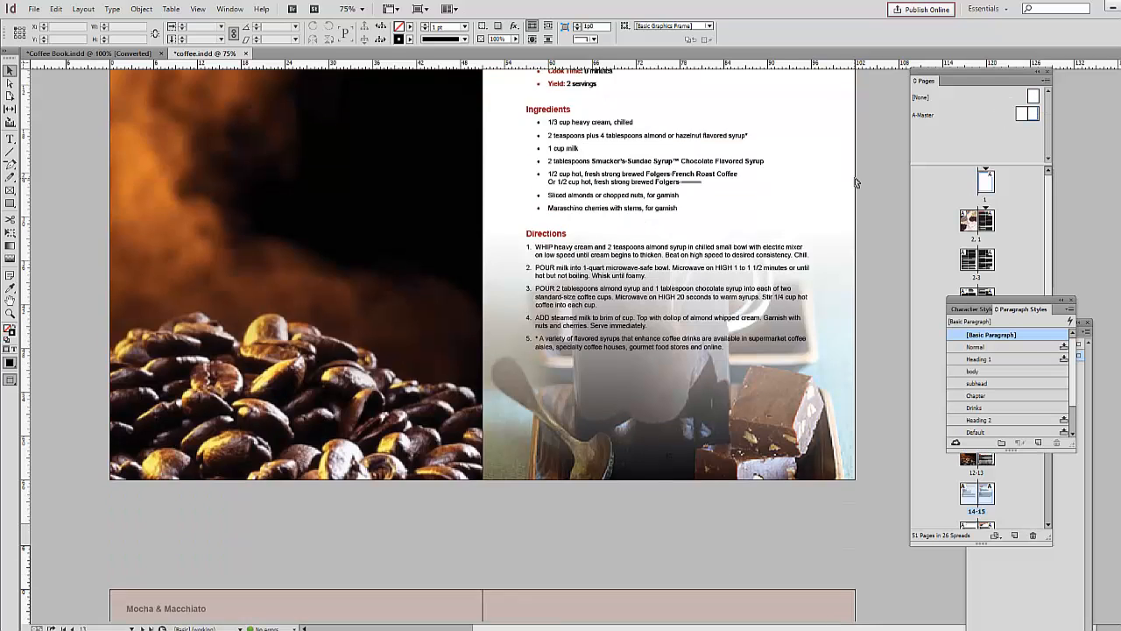
scroll(857, 182, down, 3)
scroll(857, 182, down, 3)
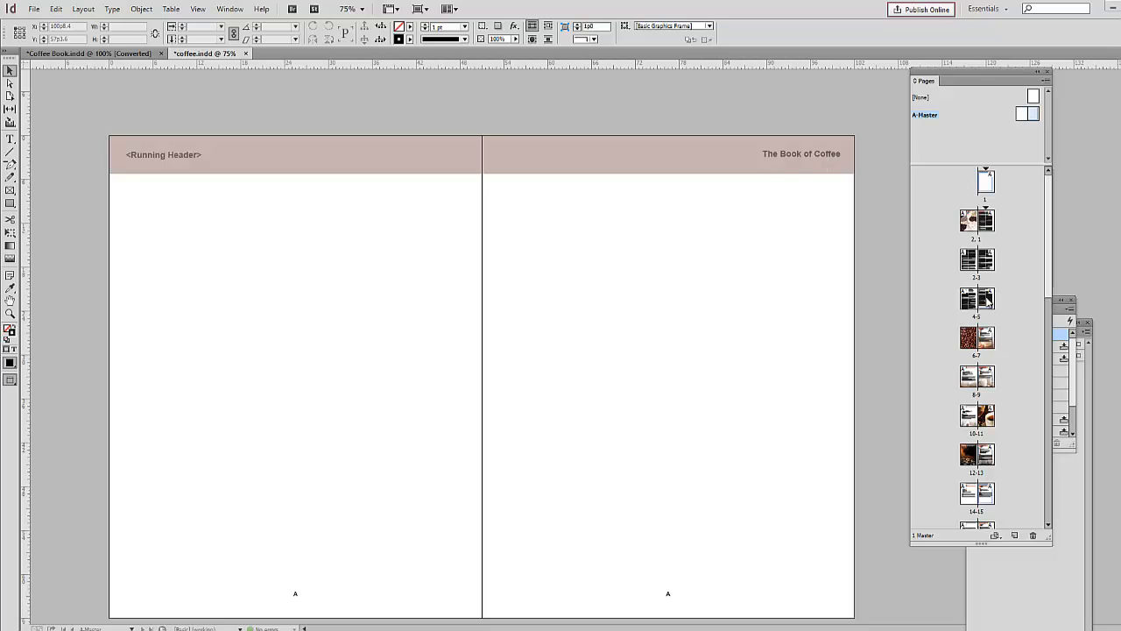
Step: Review the chapter and book titles in the header bar on the recipe spreads from pages 8-9 to 14-15
double_click(989, 381)
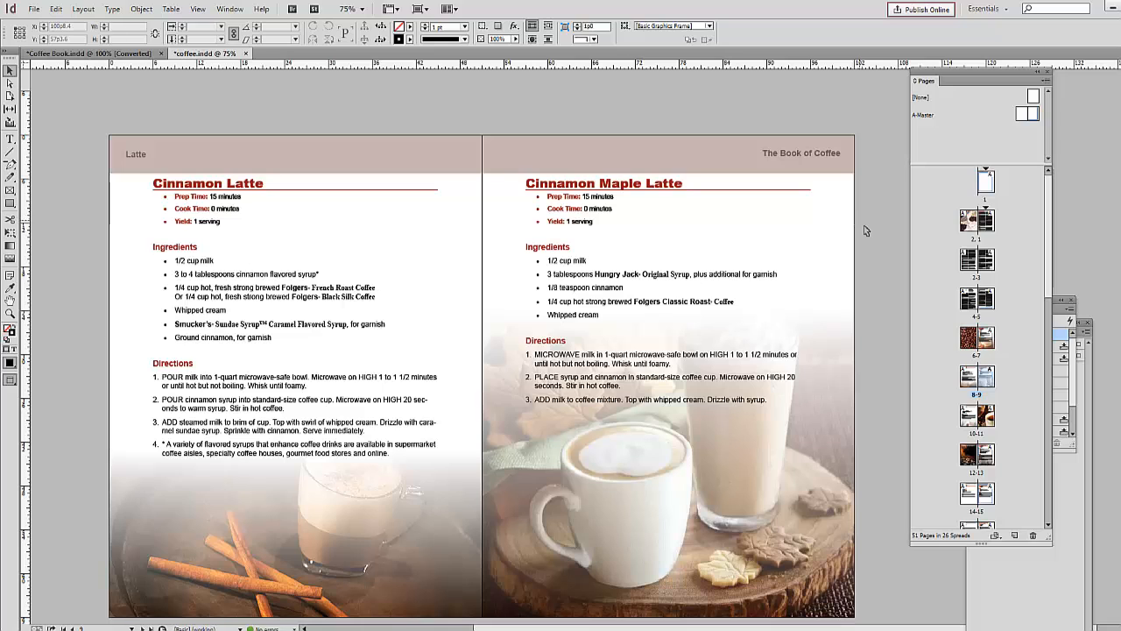
scroll(866, 232, down, 10)
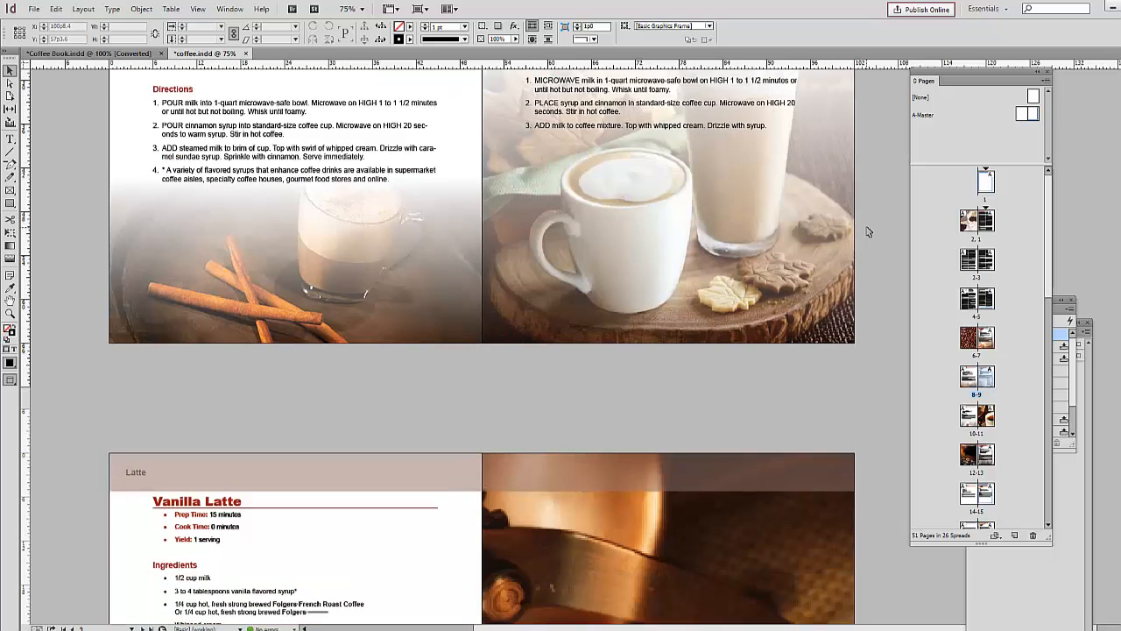
scroll(866, 232, down, 10)
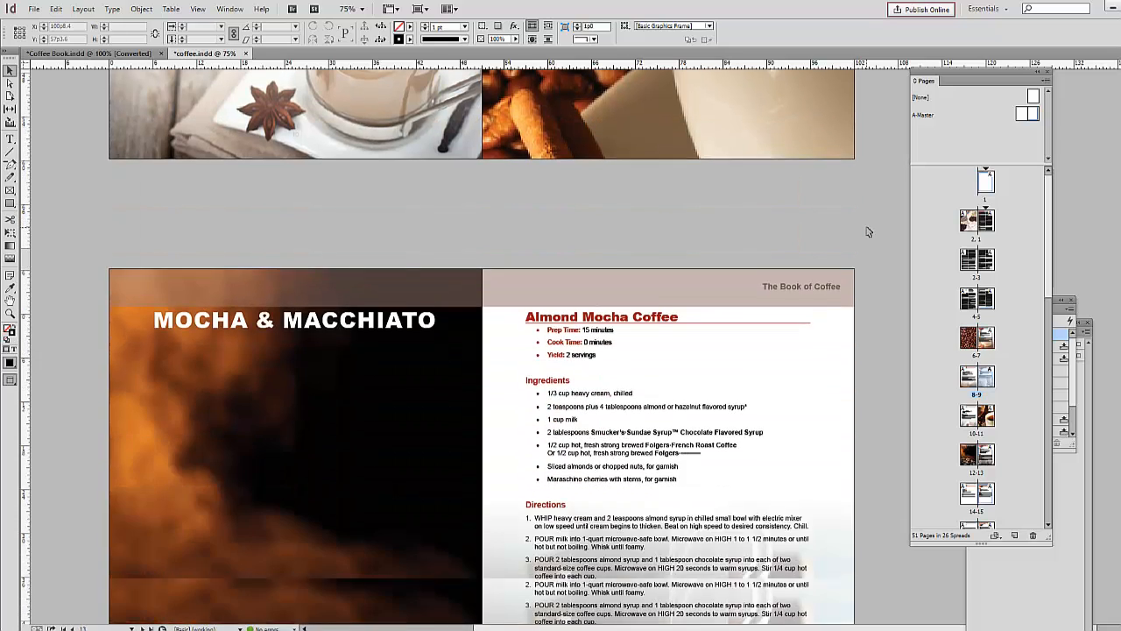
scroll(866, 232, down, 10)
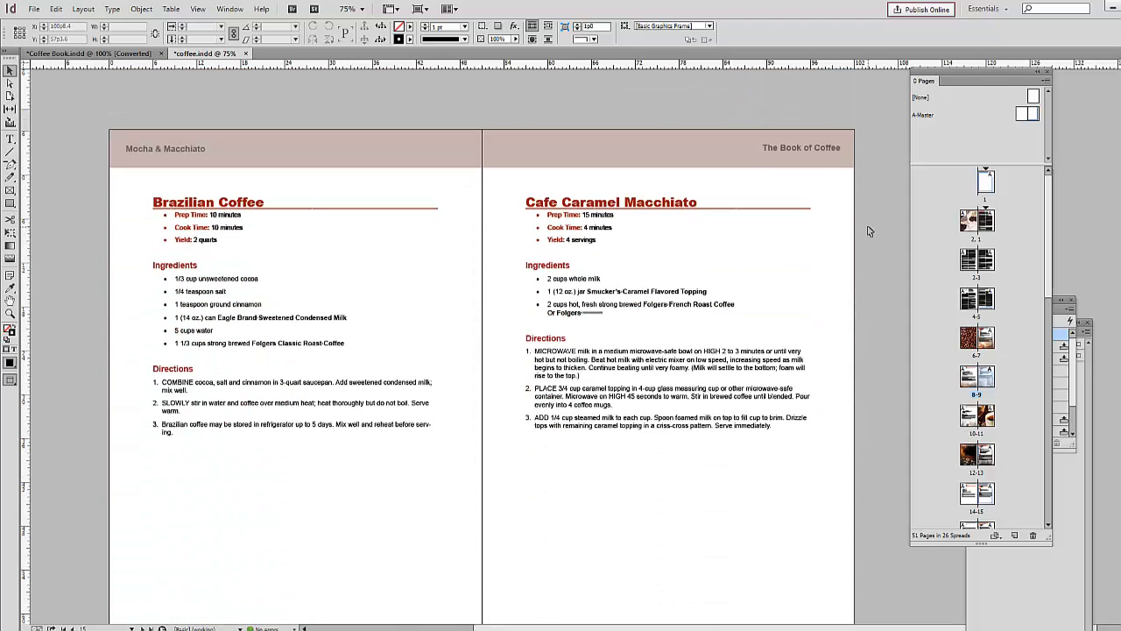
Step: Switch to the Coffee Book.indd document and look through its recipe spreads up to the Mocha & Macchiato chapter
key(ctrl+Tab)
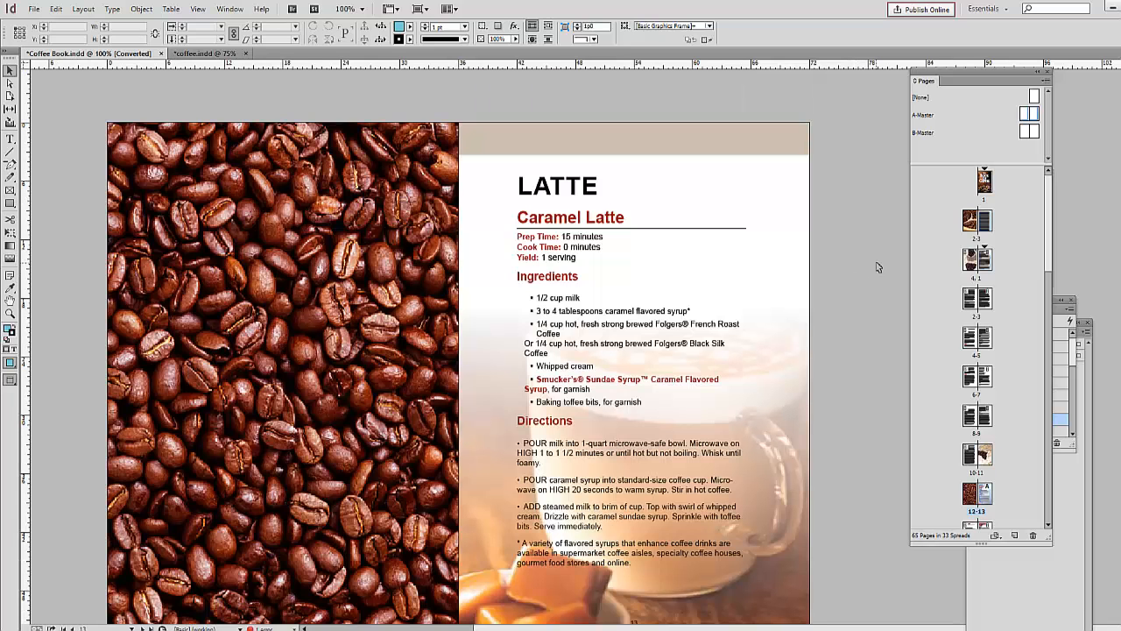
scroll(878, 267, down, 15)
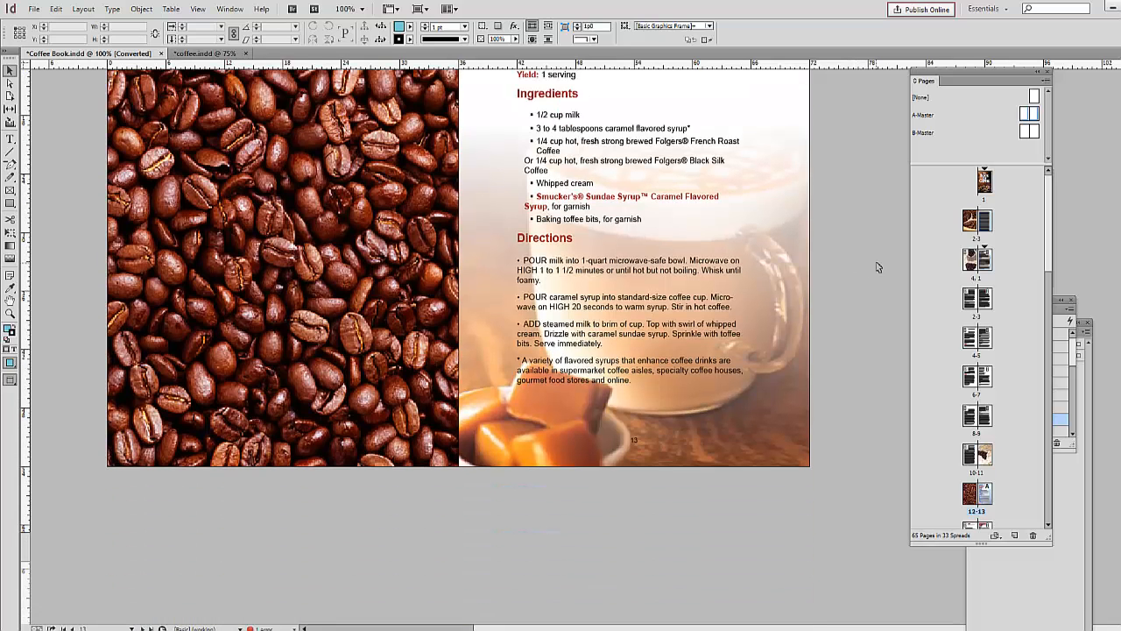
scroll(878, 267, down, 12)
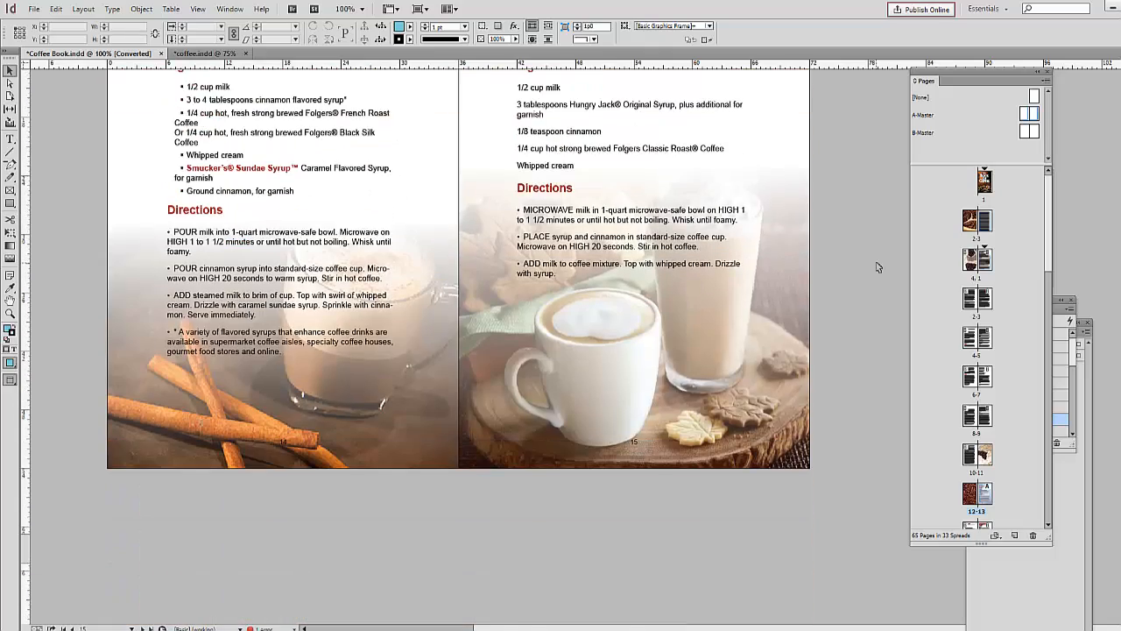
scroll(876, 260, down, 12)
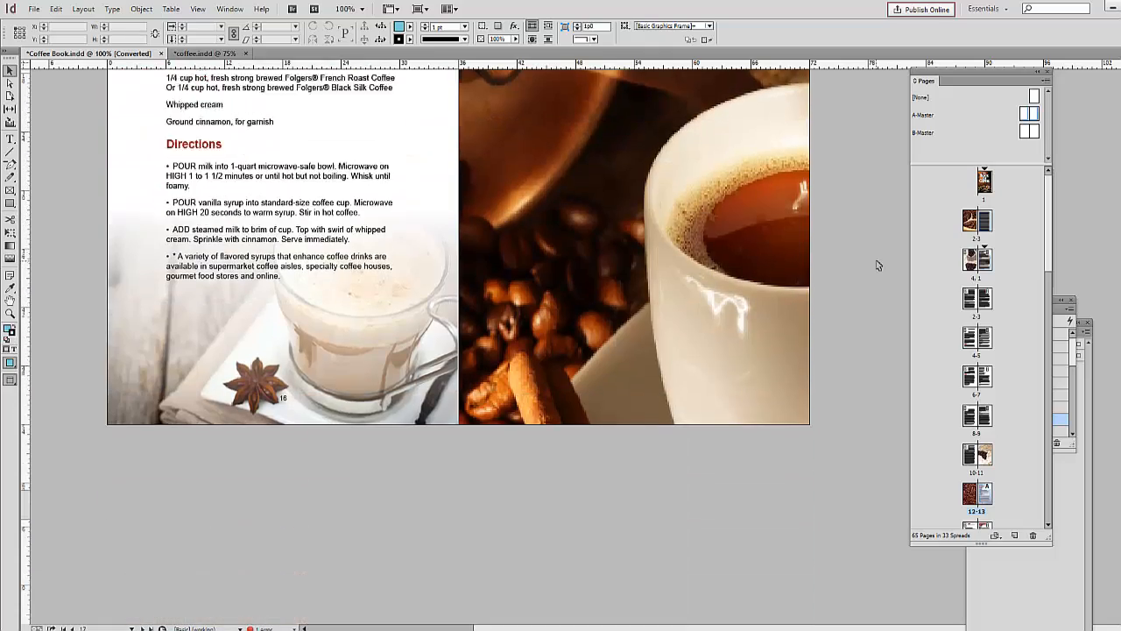
scroll(878, 264, down, 8)
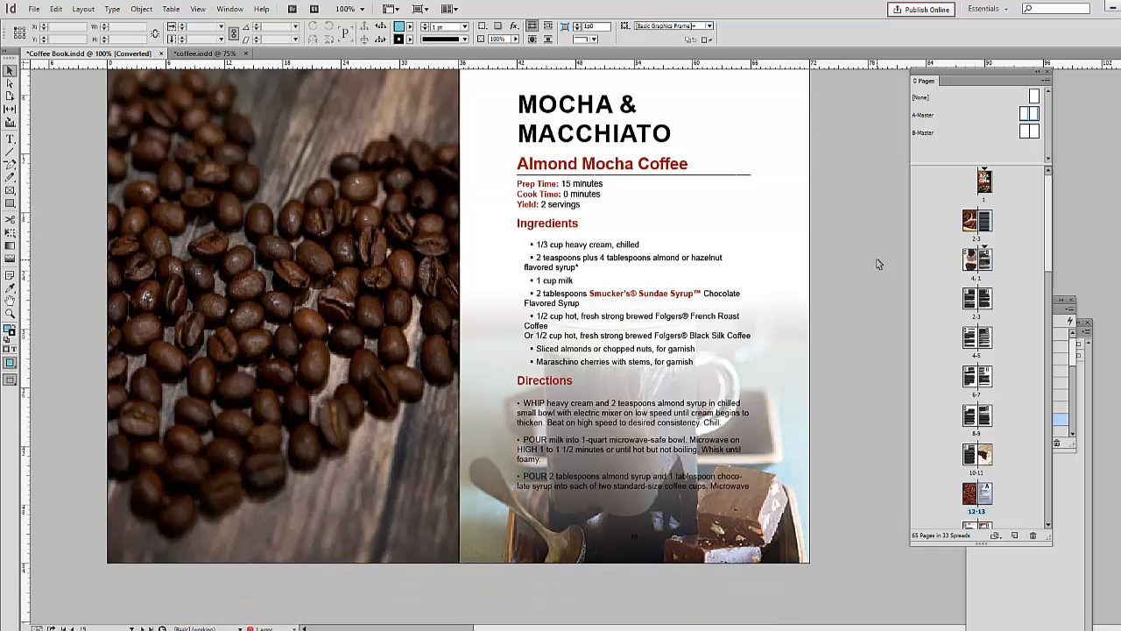